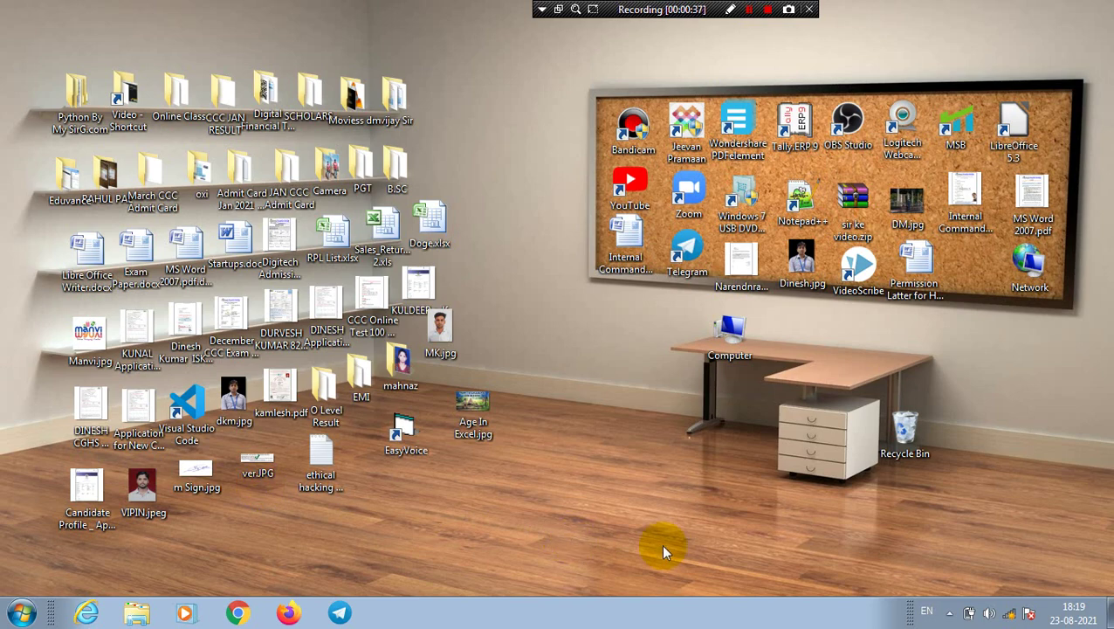
Bring up the Windows Run prompt to launch Excel 2007.
key(super+r)
Start Excel and enter the headings Name, DOB and Age in B2:D2.
key(Return)
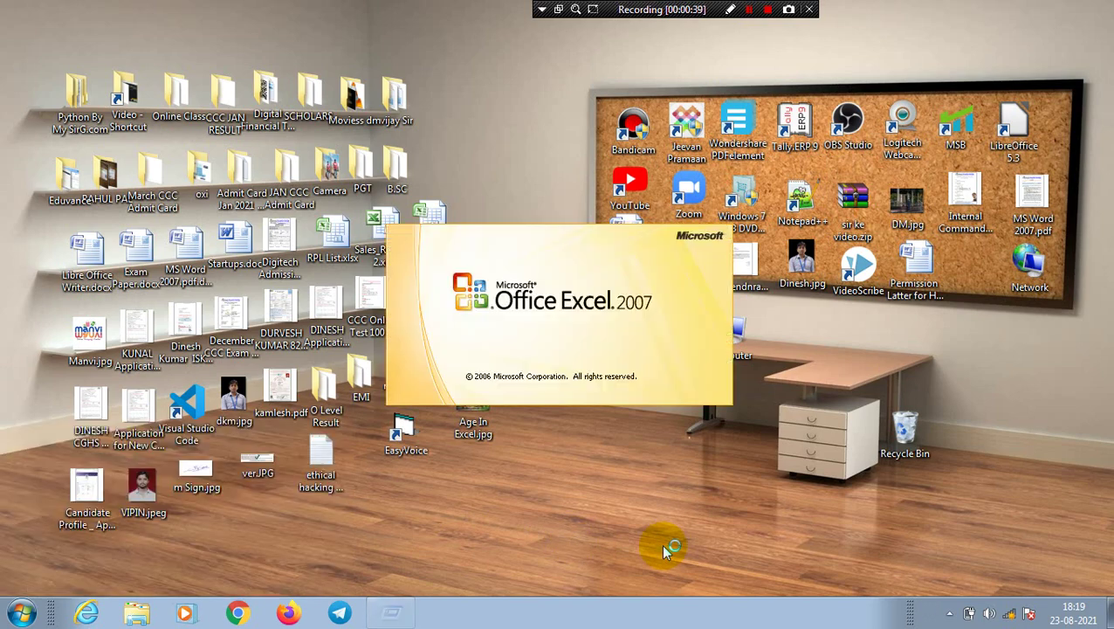
key(Right)
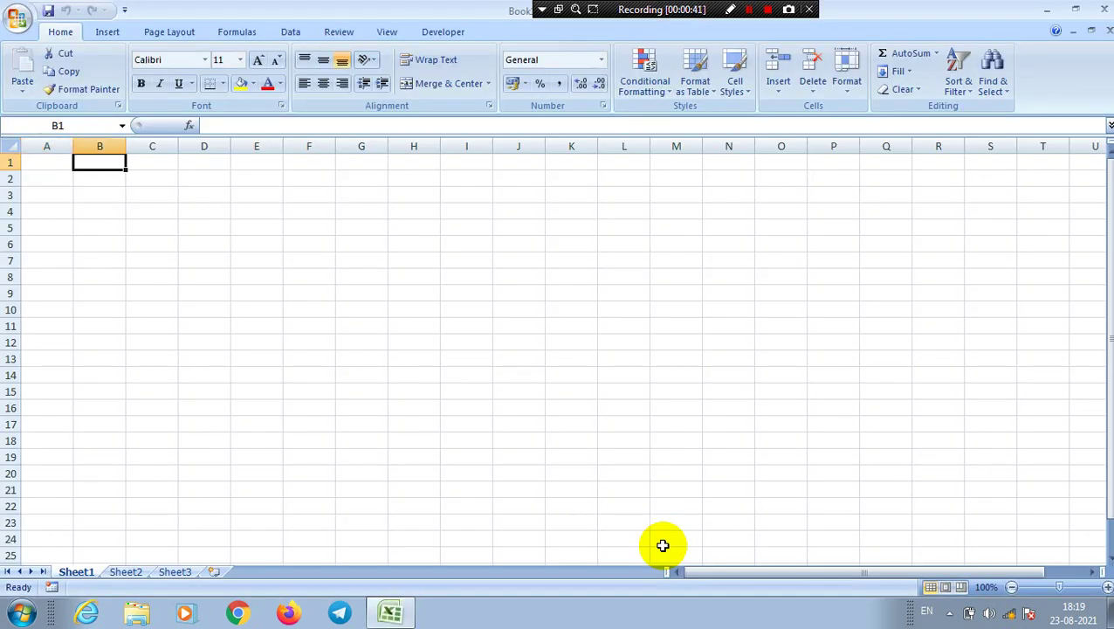
key(Down)
text(Nam)
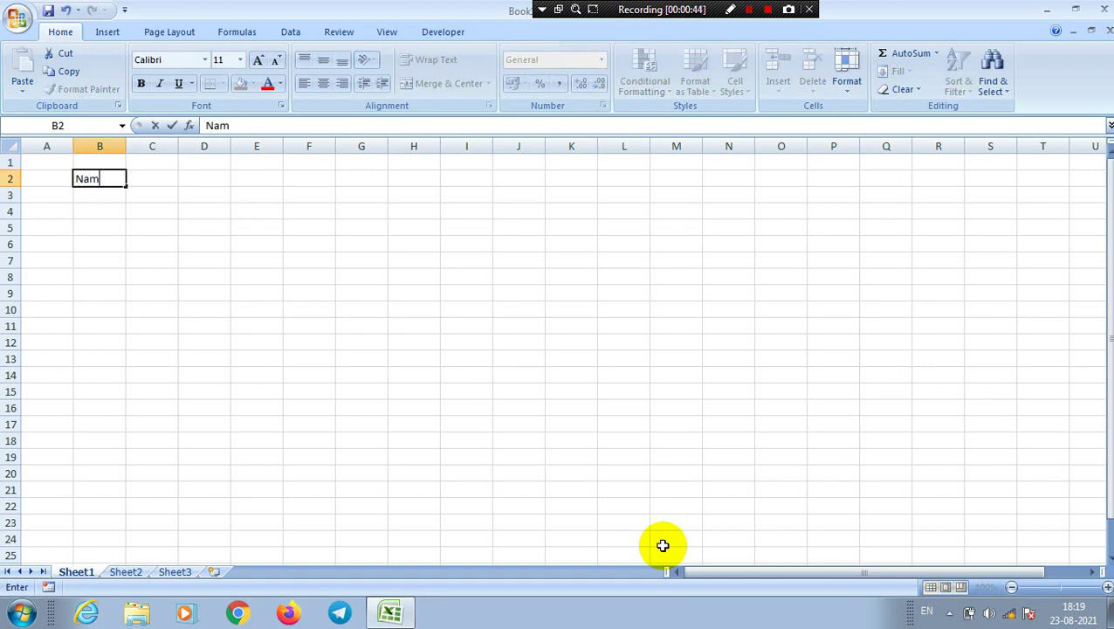
text(e)
key(Tab)
text(DO)
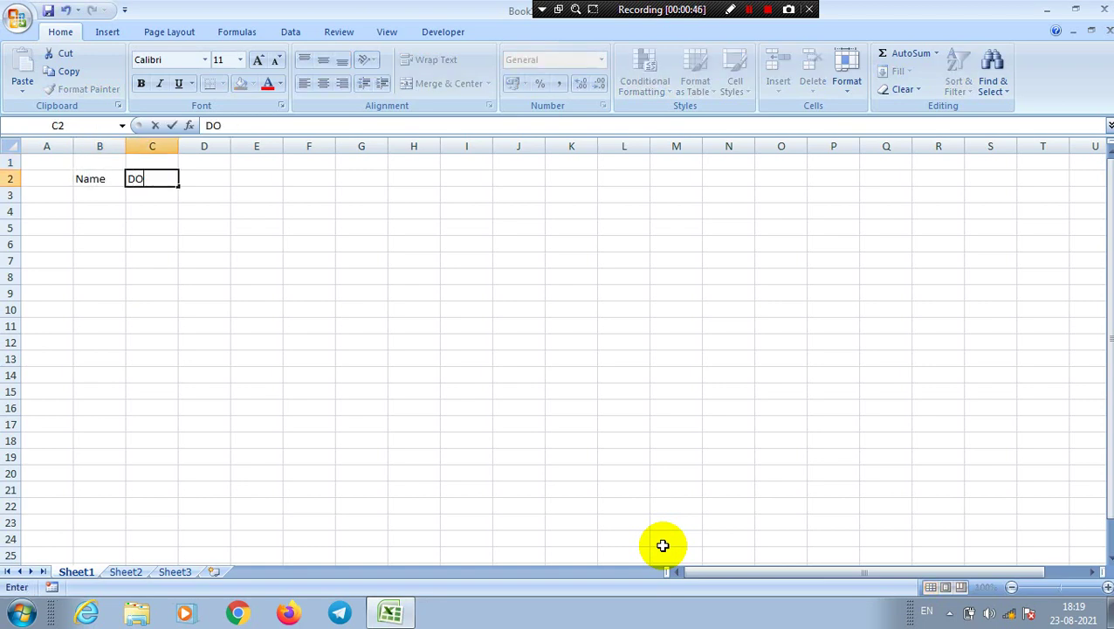
text(B)
key(Tab)
key(Tab)
key(Left)
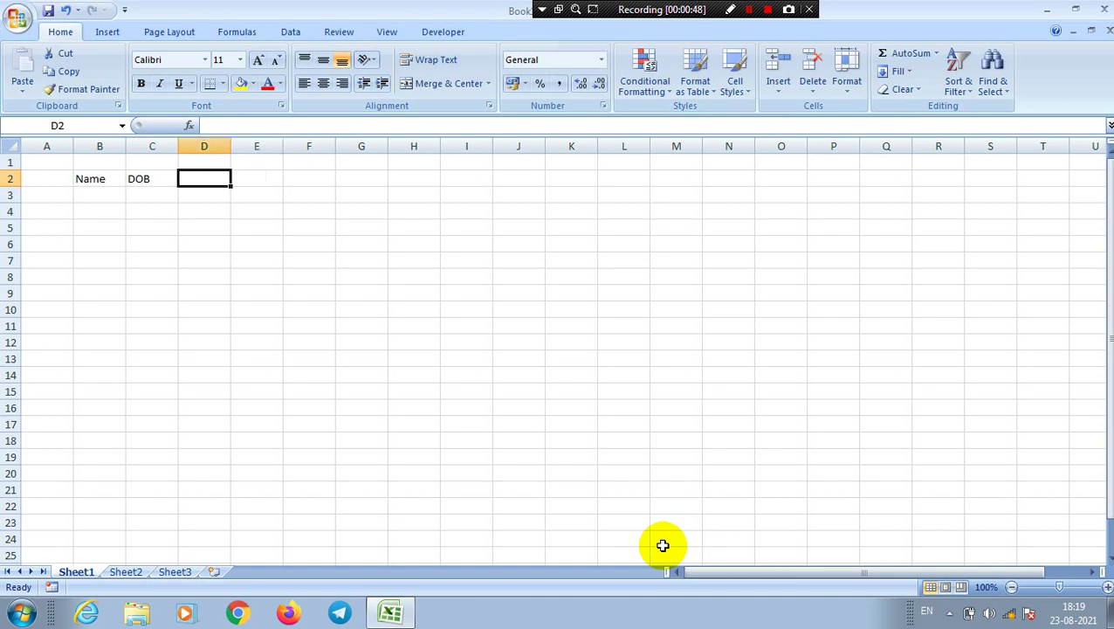
text(Ag)
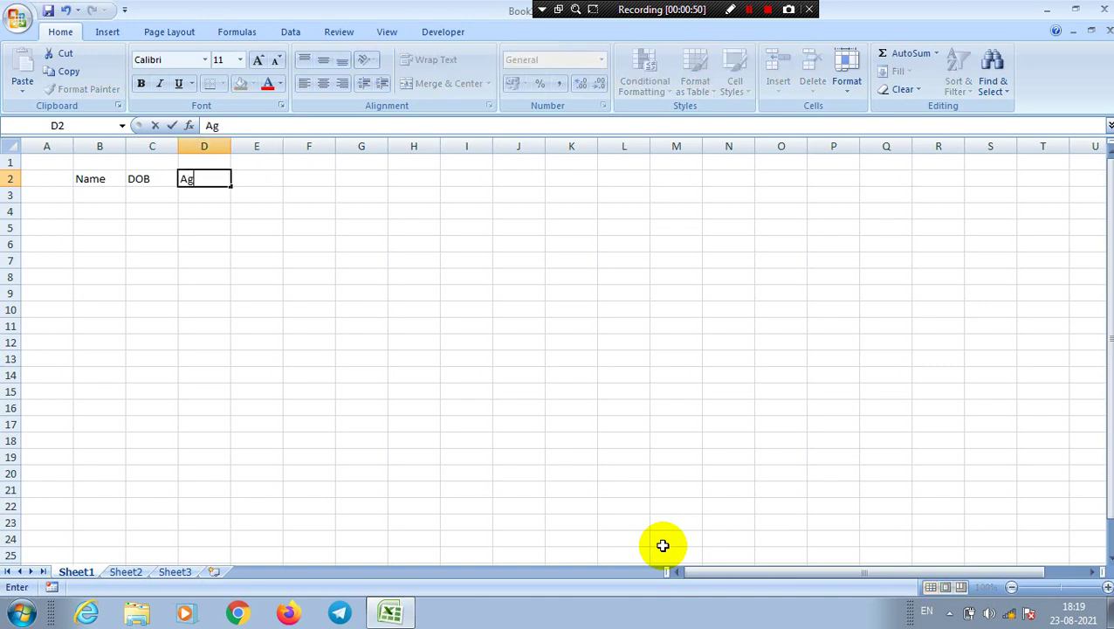
text(e)
key(Return)
Enter five people's names down B3:B7 under Name.
key(Left)
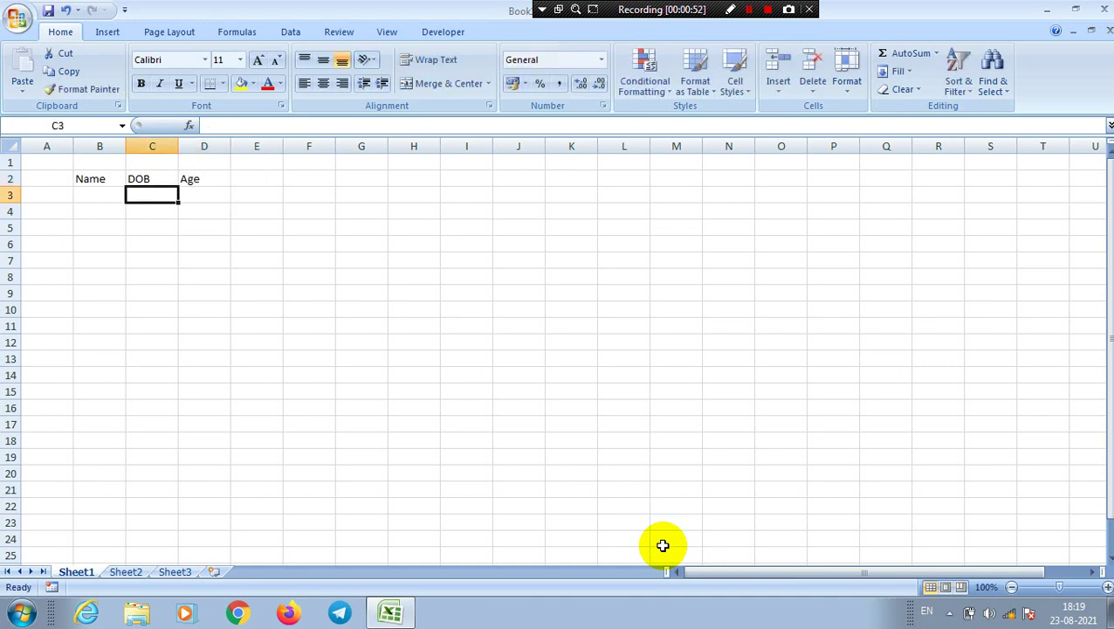
key(Left)
text(Aman)
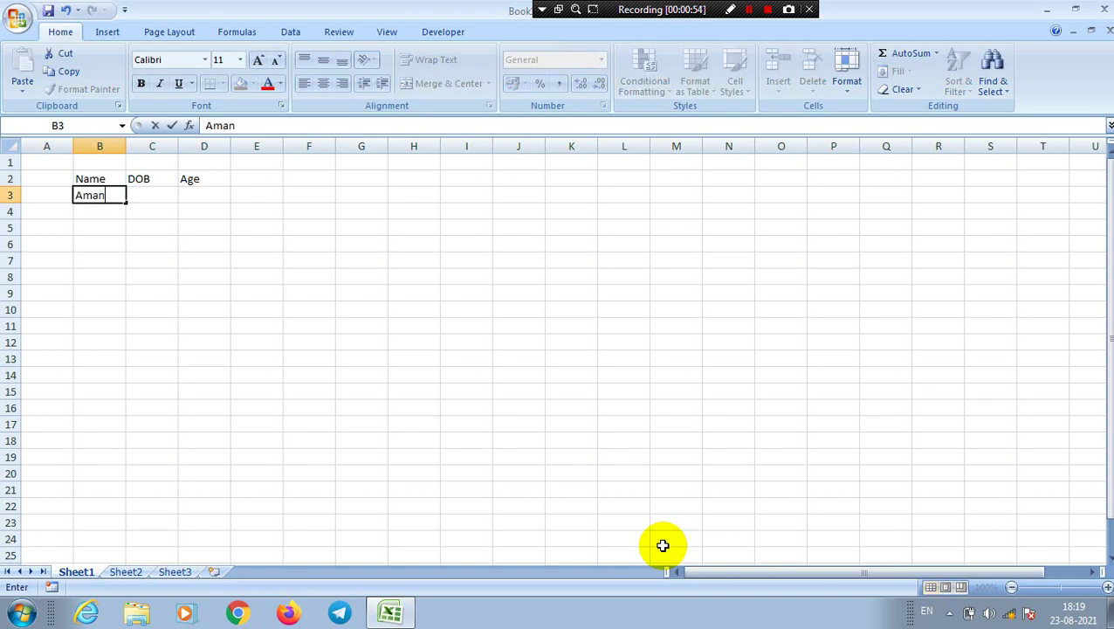
key(Return)
text(Kamal)
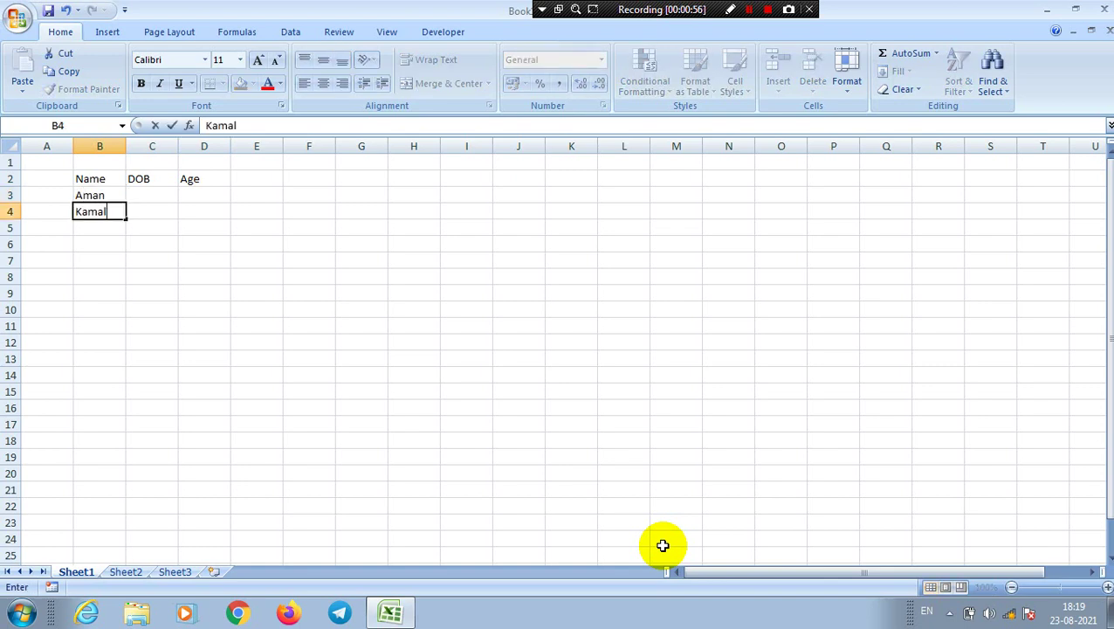
key(Return)
text(Mona)
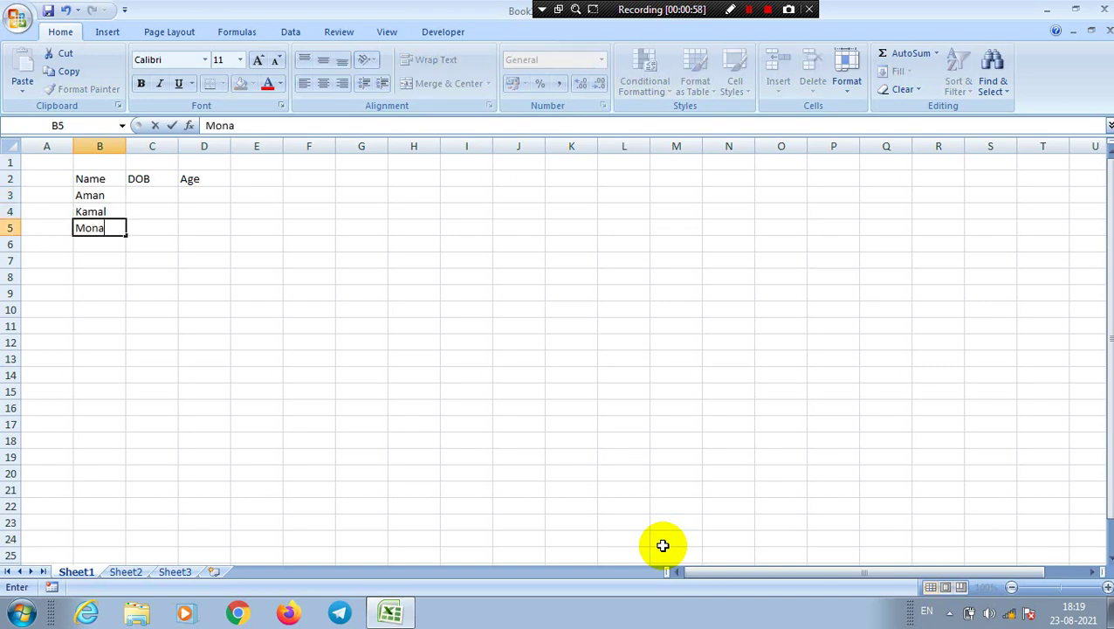
key(BackSpace)
text(ha)
text(n)
key(Return)
text(Ra)
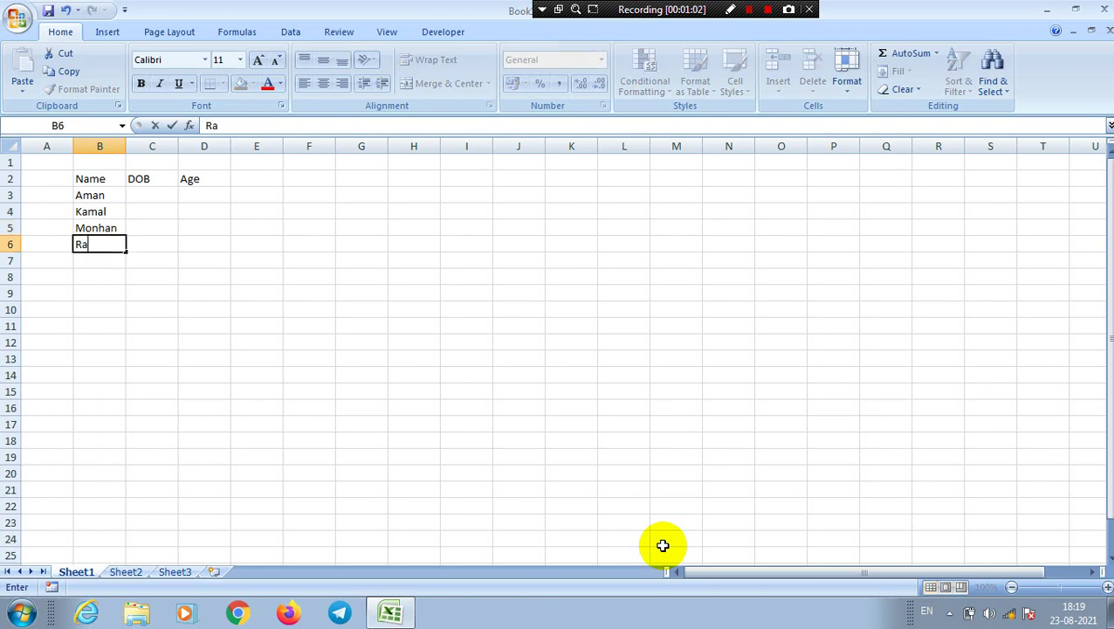
text(kesh)
key(Return)
text(Mah)
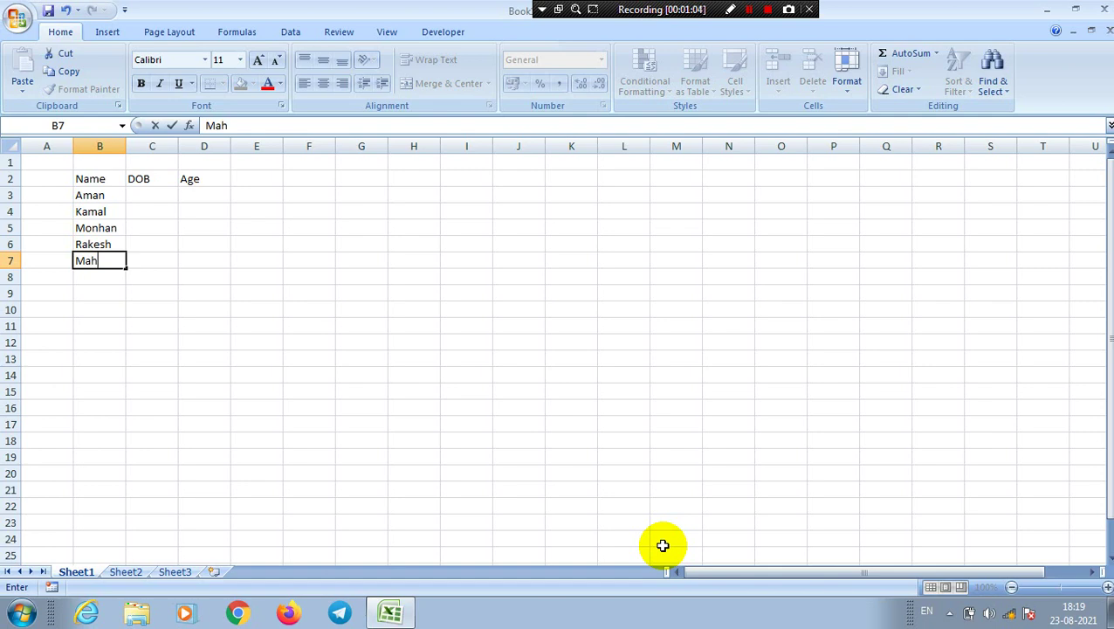
text(esh)
key(Return)
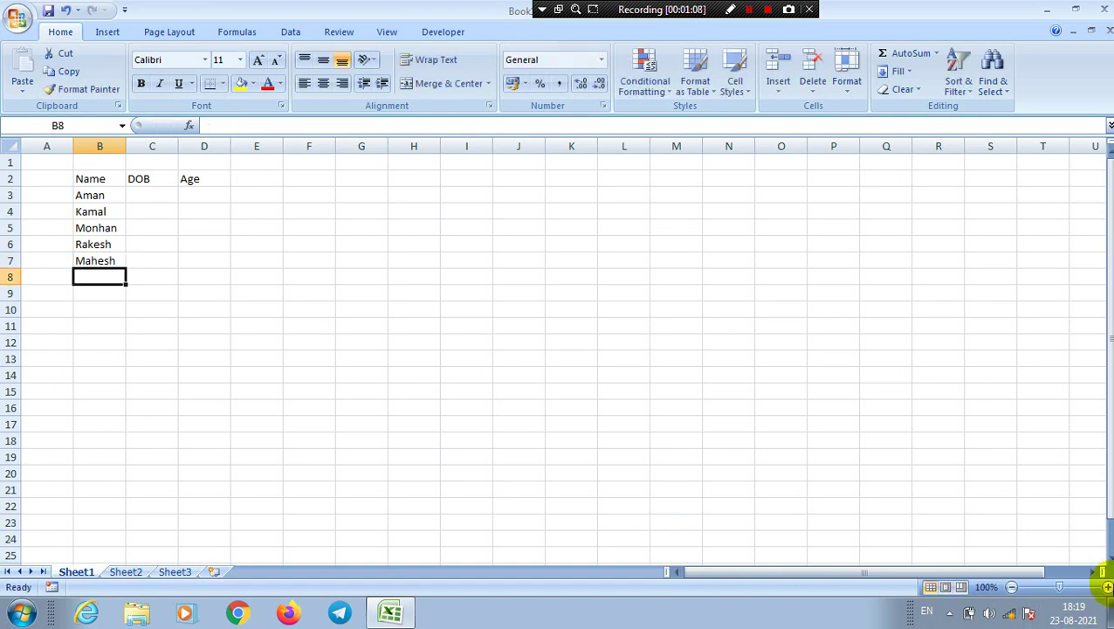
Zoom the sheet to 200% and widen column C to fit dates.
click(1107, 587)
click(1107, 586)
click(1108, 587)
click(1108, 587)
click(1107, 587)
click(1107, 587)
click(1108, 587)
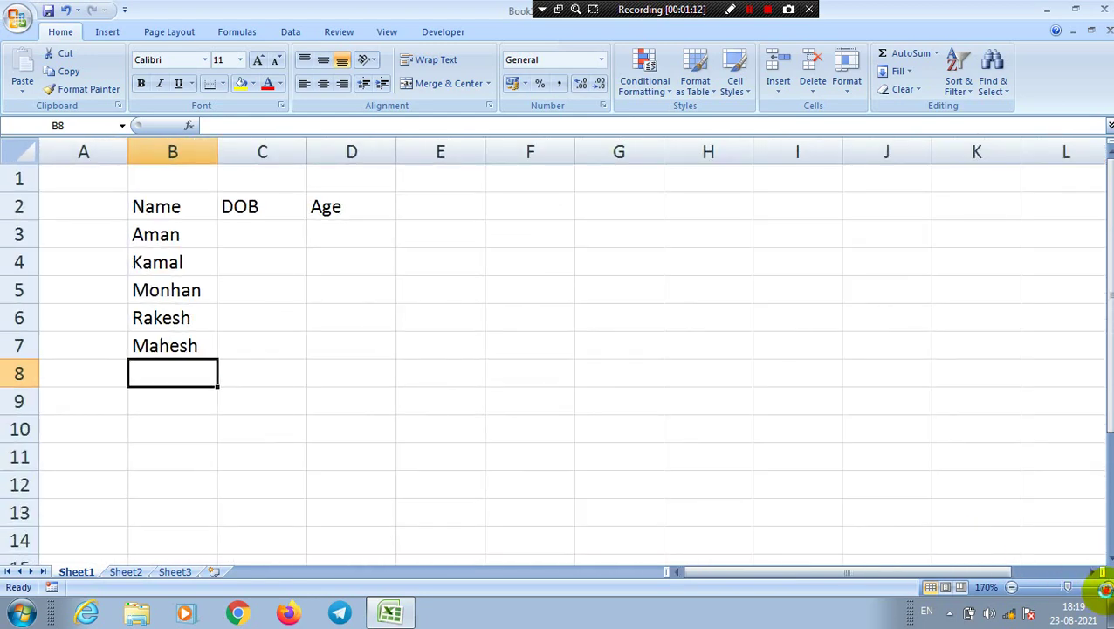
click(1107, 587)
click(1108, 587)
click(1107, 587)
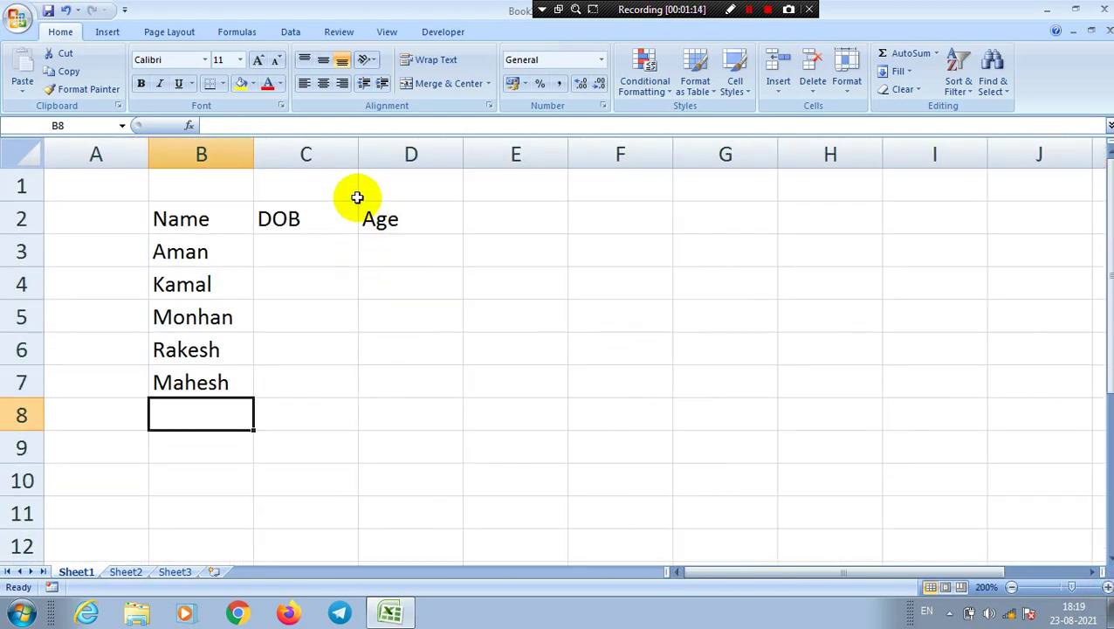
drag(358, 159, 420, 166)
Enter birth dates 20/12/1990, 15/10/2000, 14/01/1998, 18/06/2006 and 14/05/2008 in C3:C7.
click(340, 259)
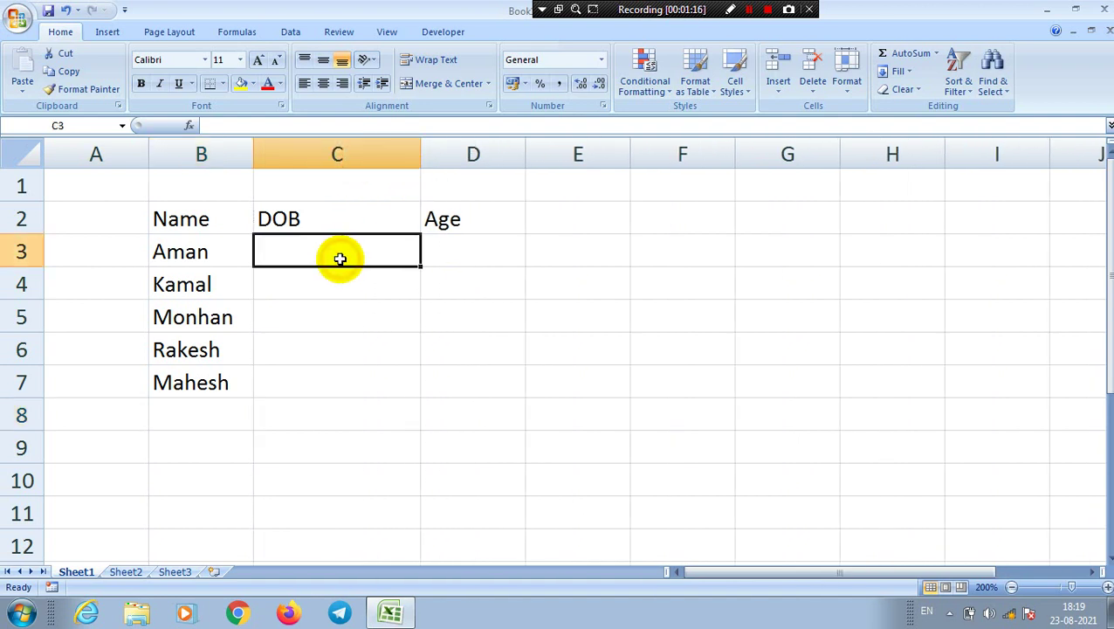
text(20/)
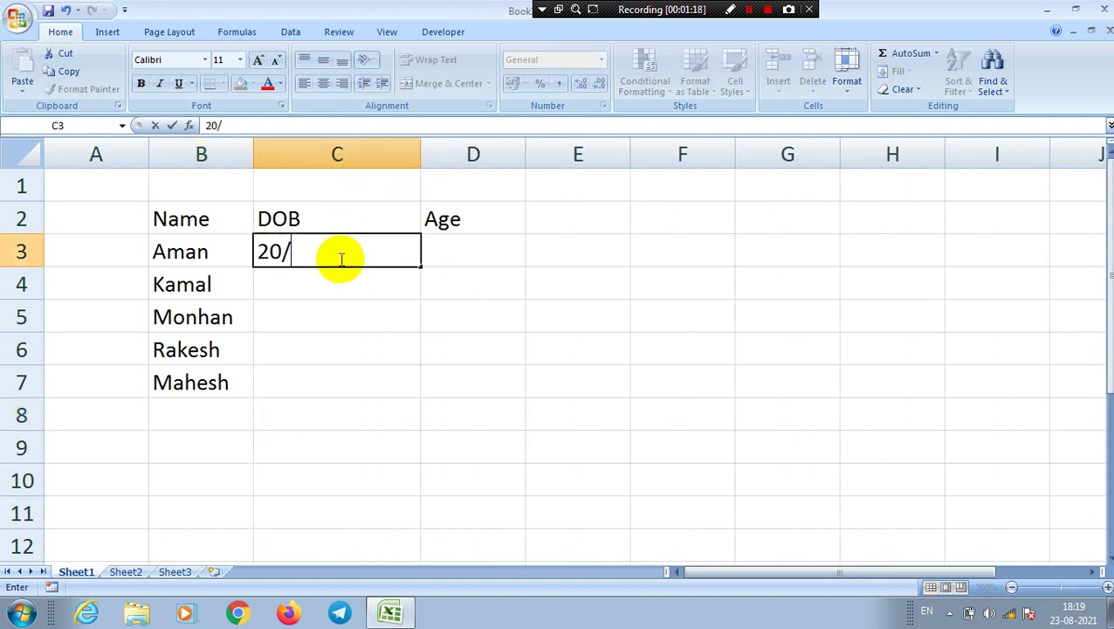
text(12/)
text(1990)
key(Return)
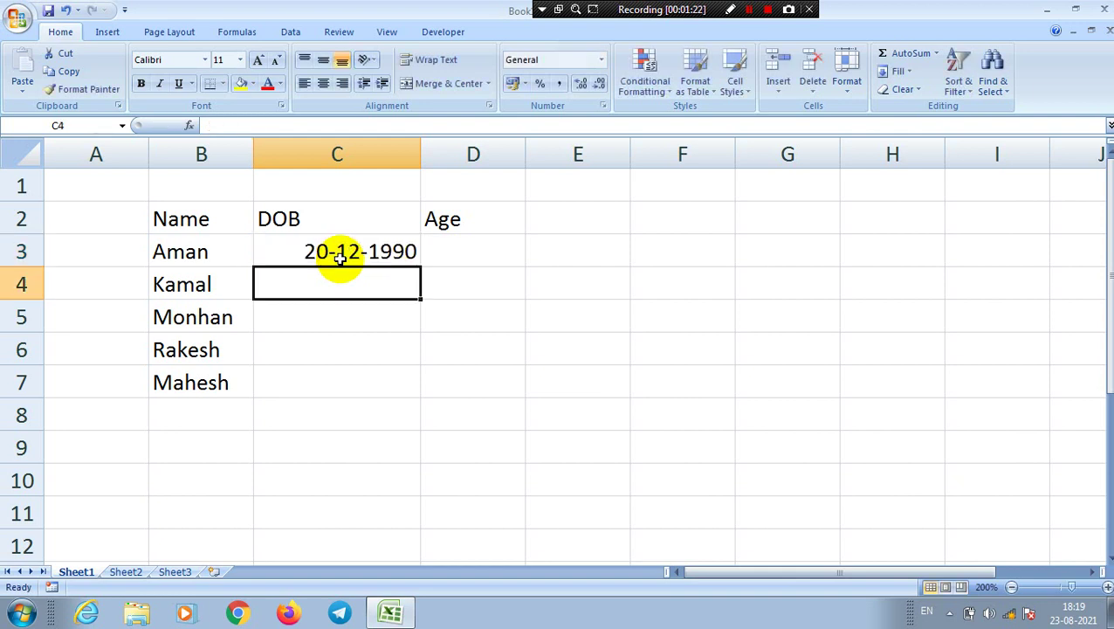
text(15)
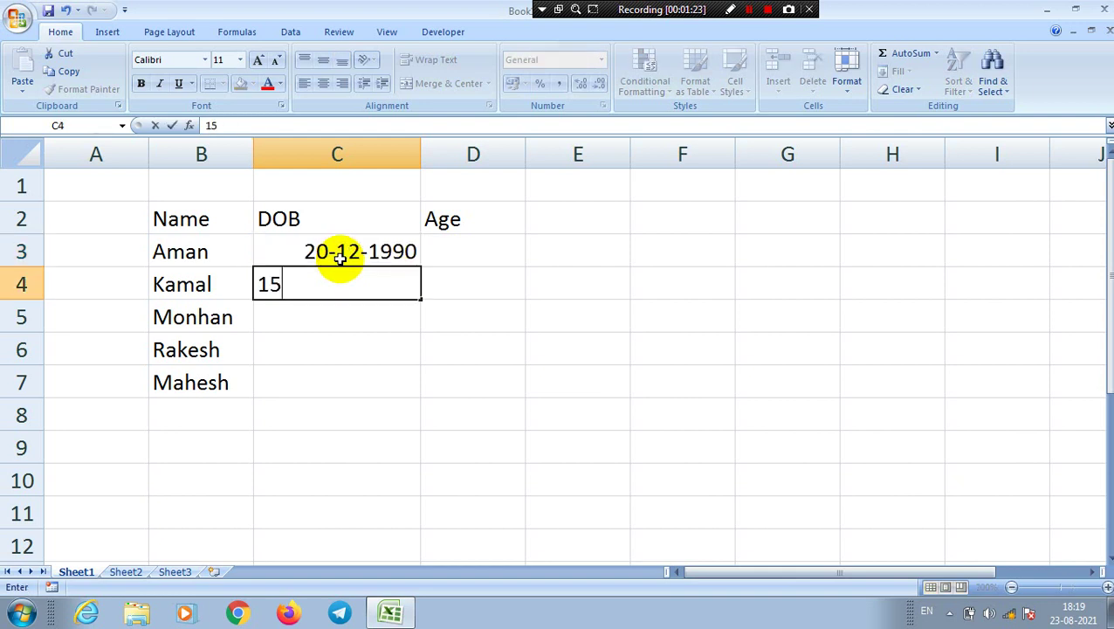
text(/10/)
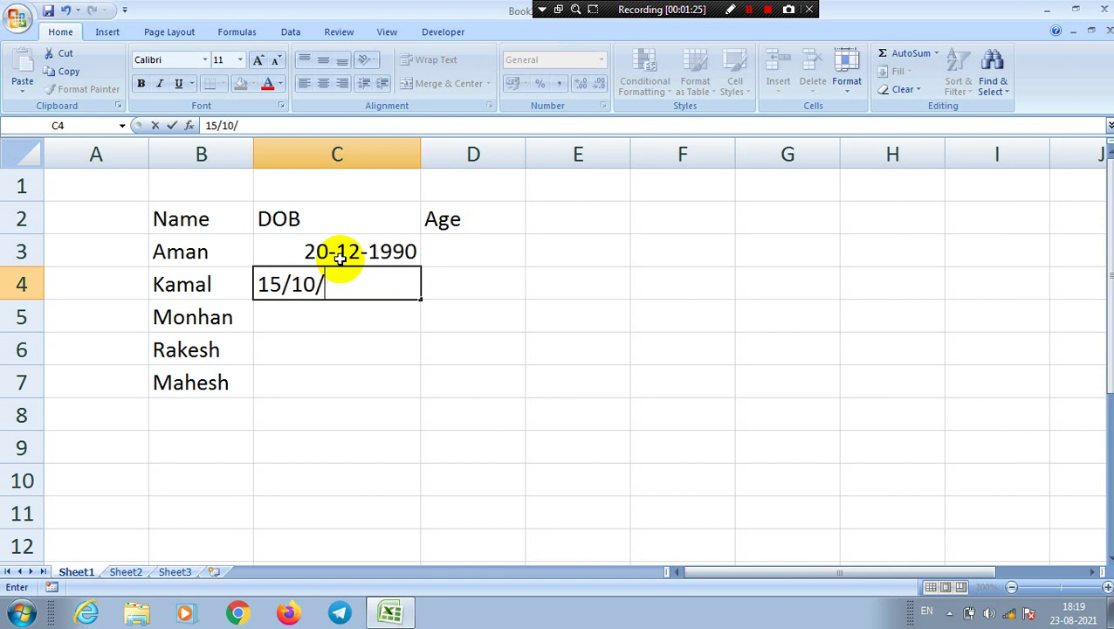
text(202)
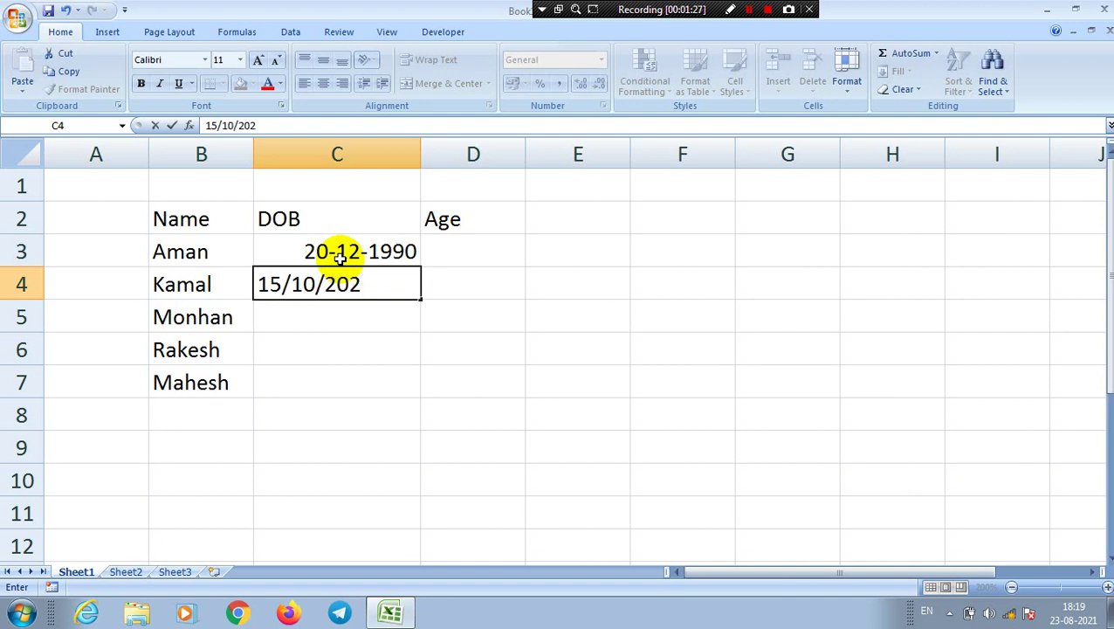
key(BackSpace)
text(00)
key(Return)
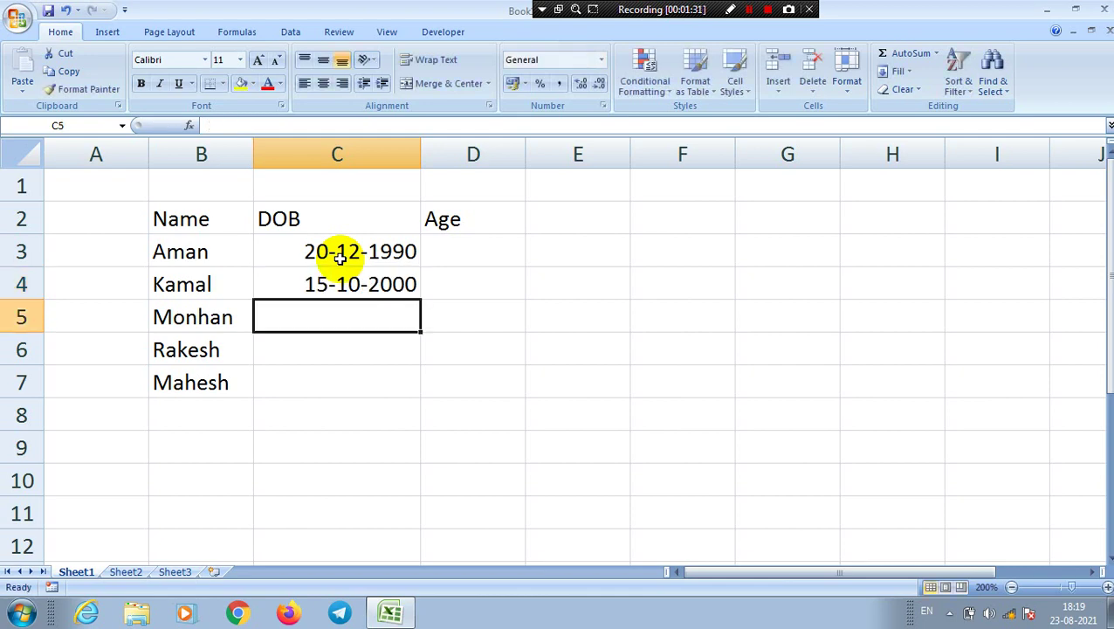
text(14)
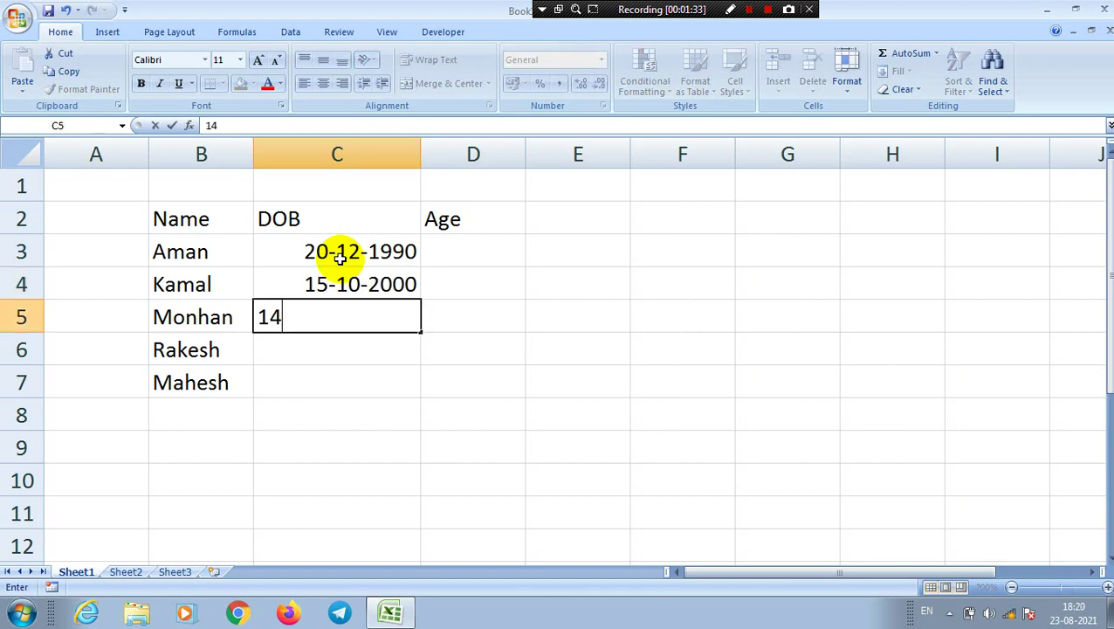
text(/)
text(01/)
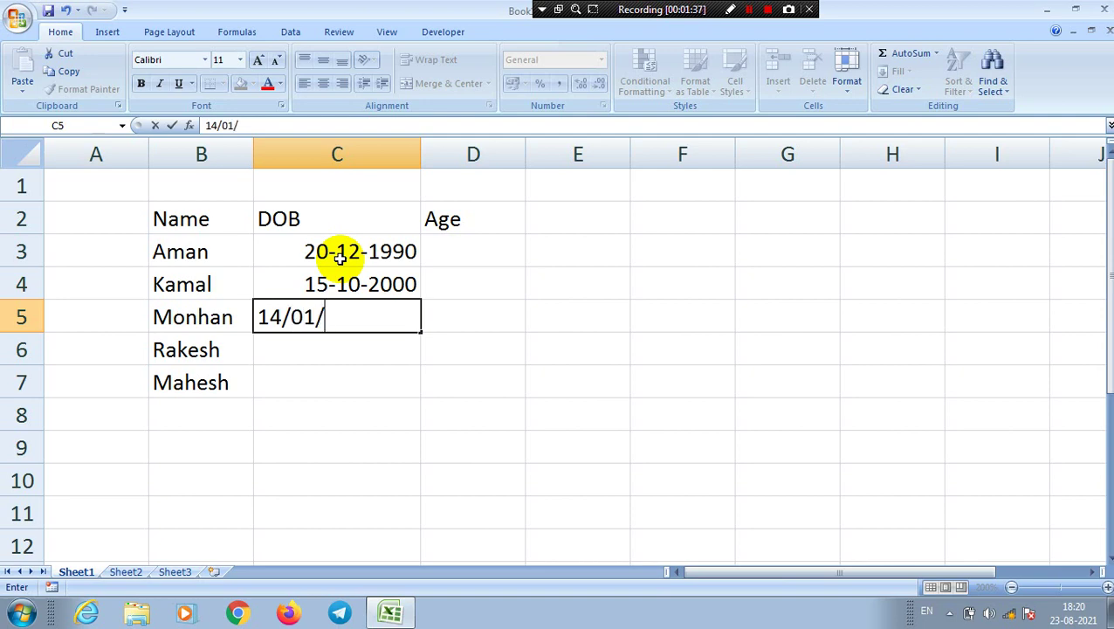
text(1998)
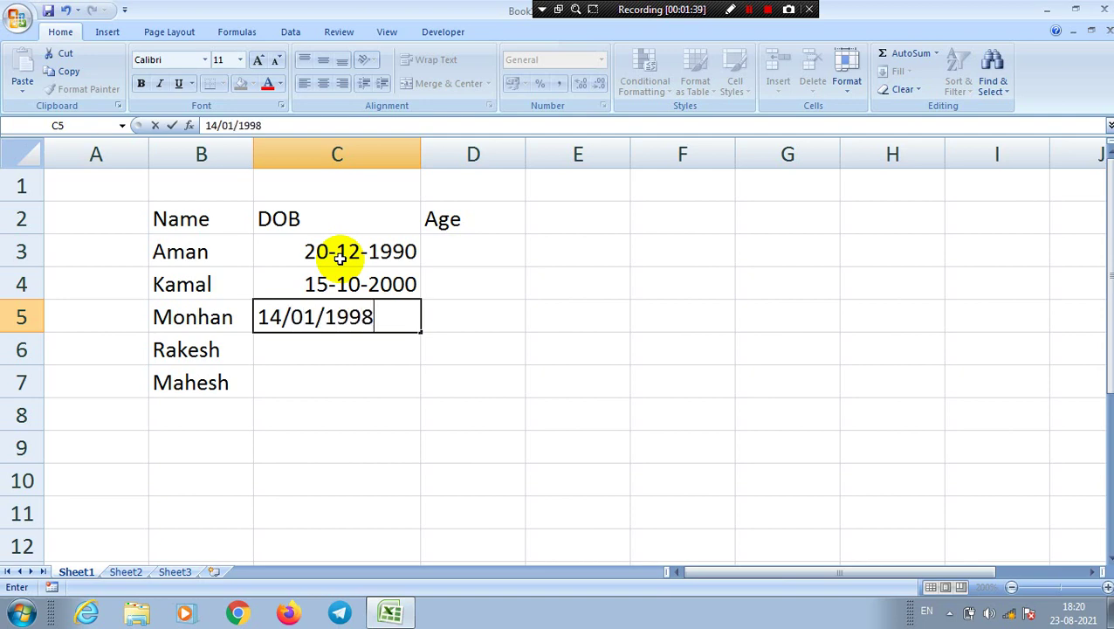
key(Return)
text(1)
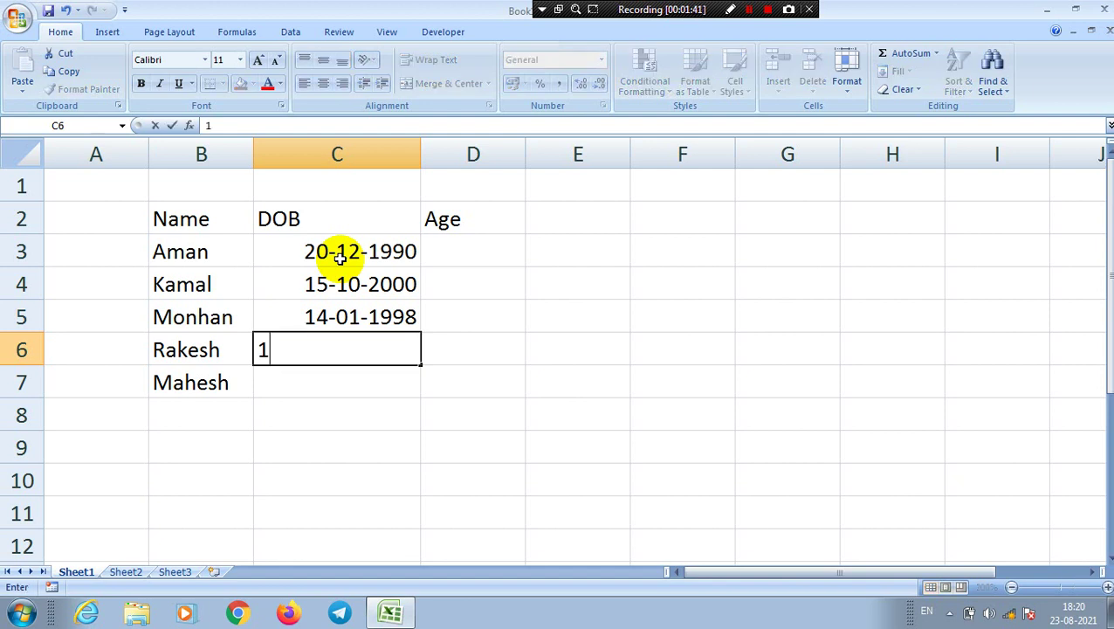
text(8)
text(/06)
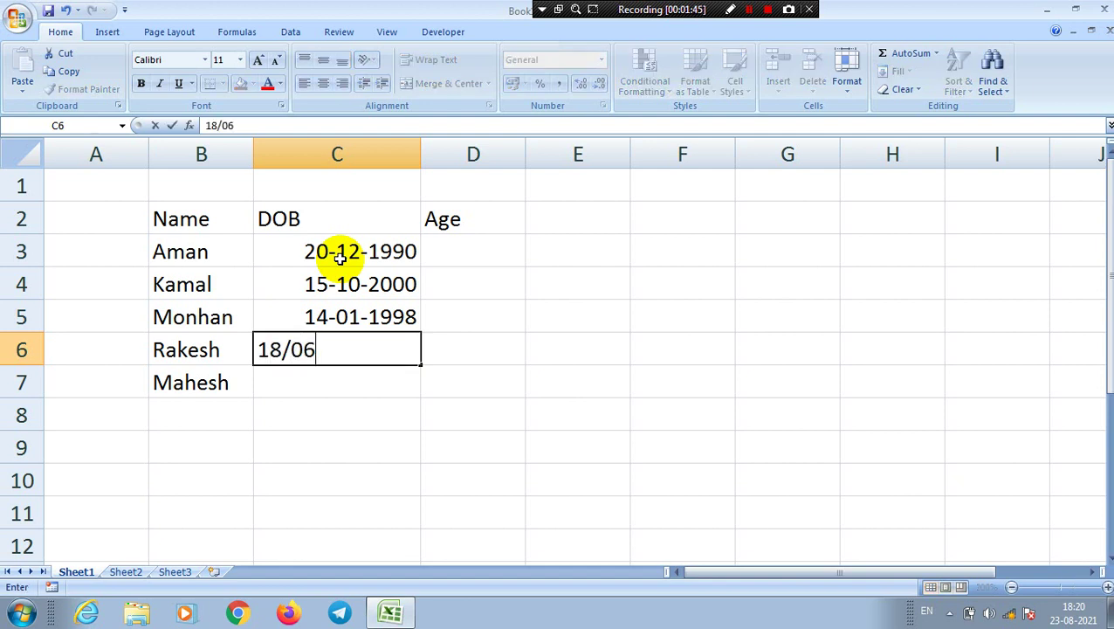
text(/2006)
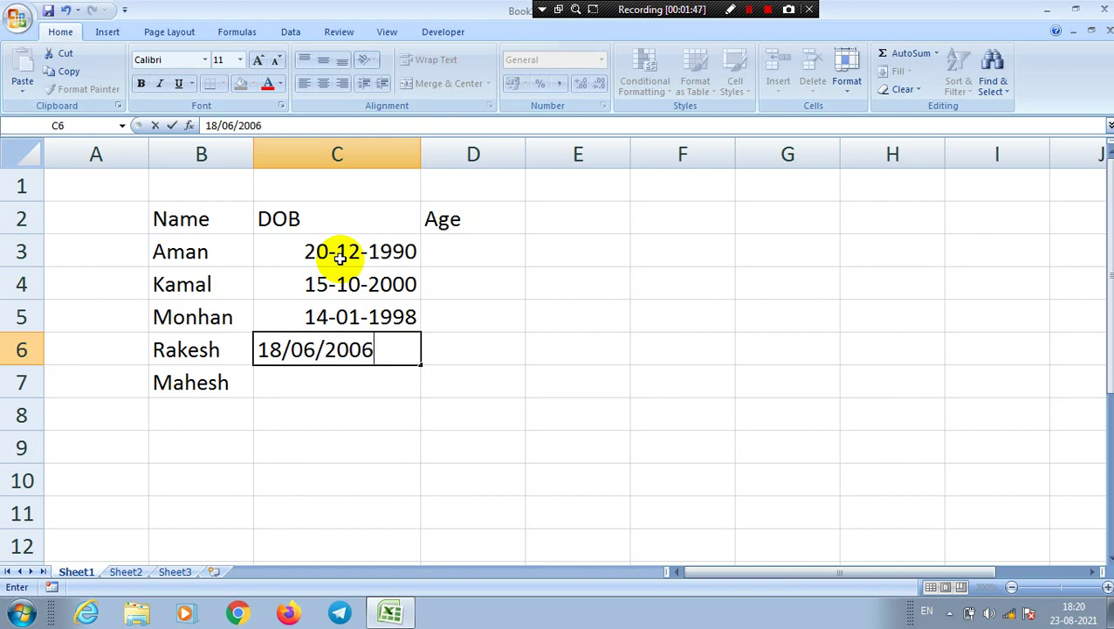
key(Return)
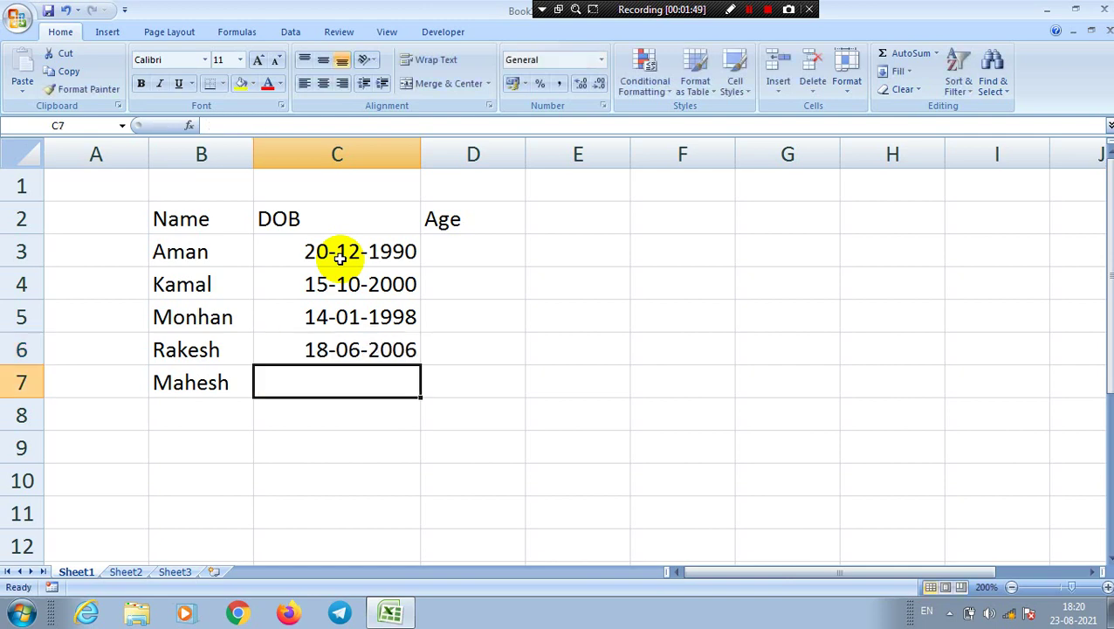
text(14/)
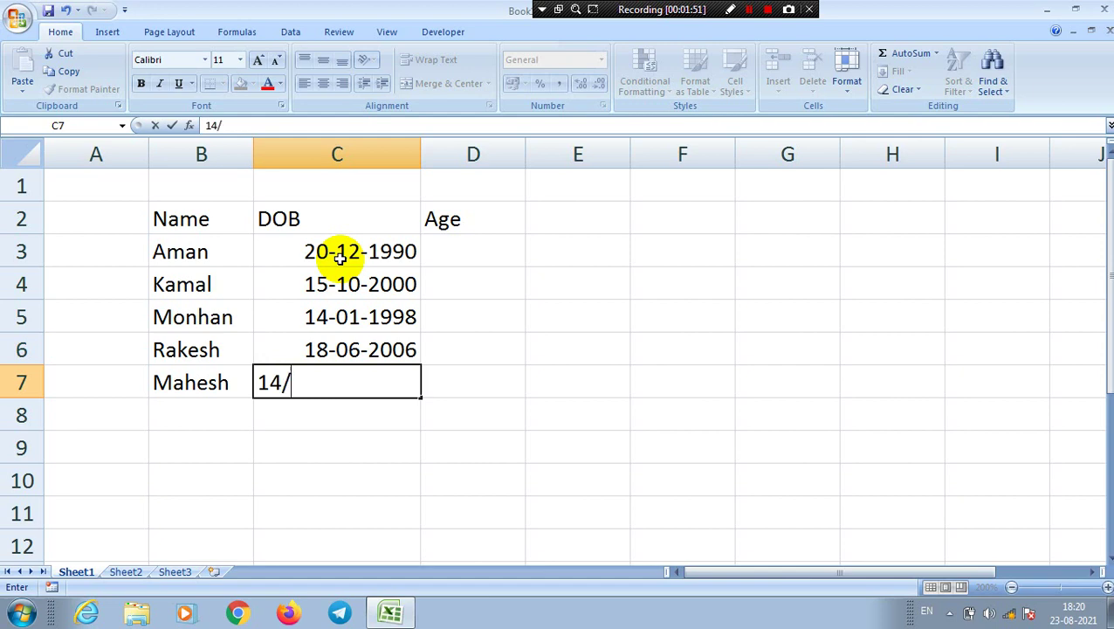
text(05)
text(/1)
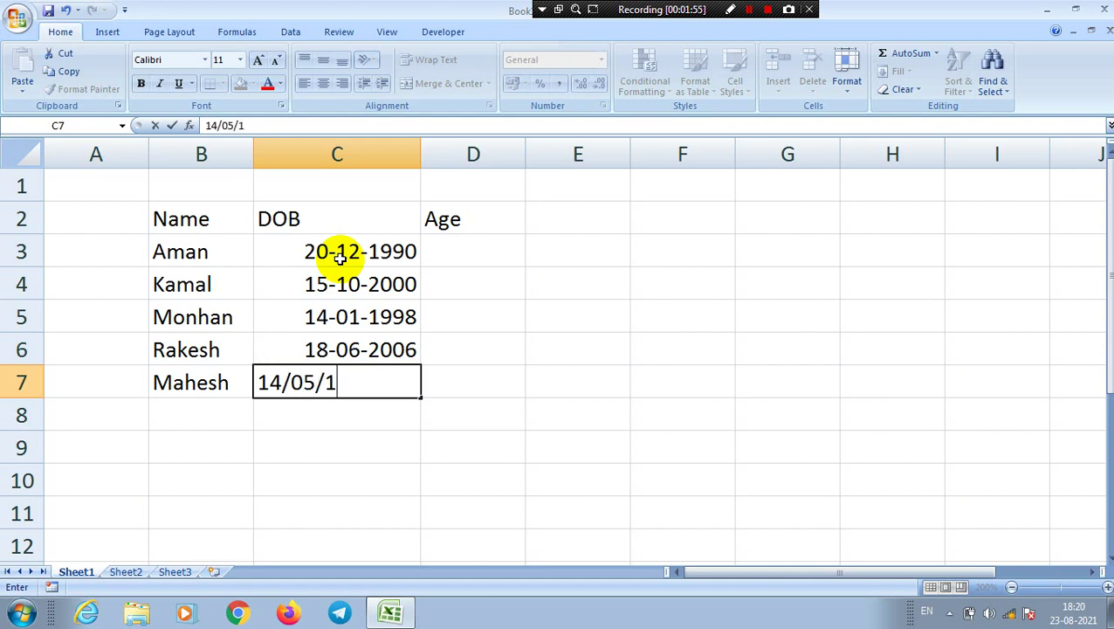
key(BackSpace)
text(200)
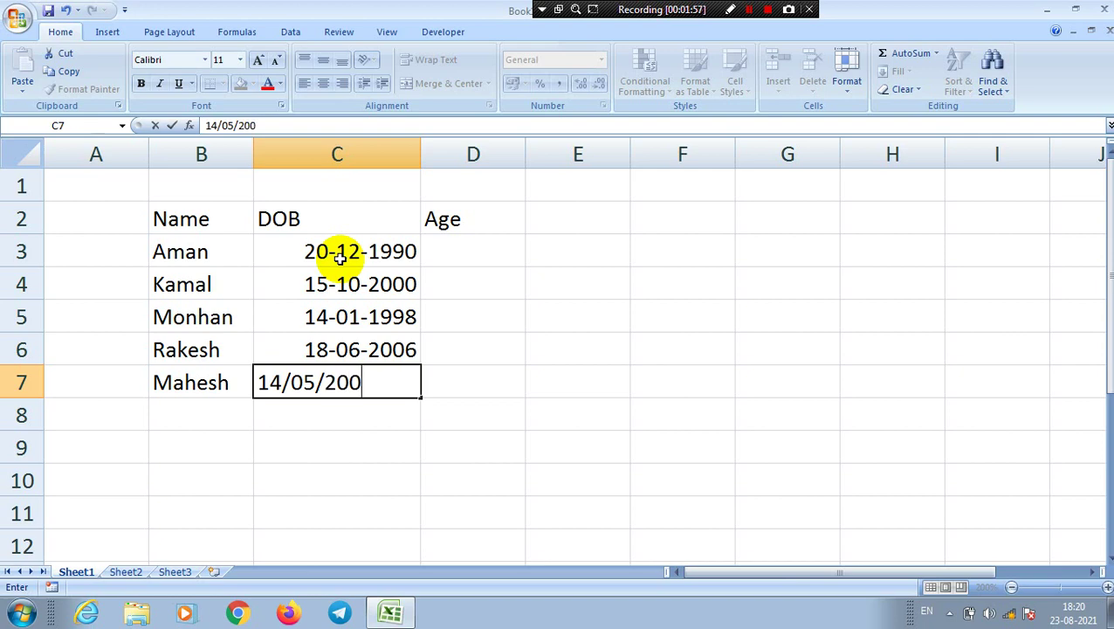
text(8)
key(Return)
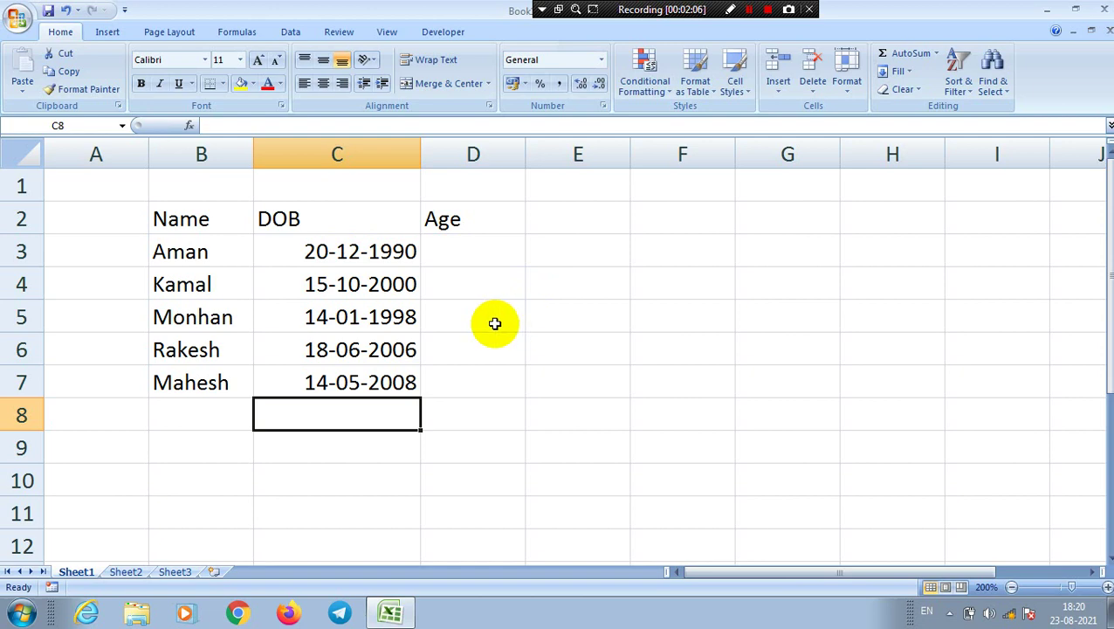
Enter =DATEDIF(C3,TODAY(),"Y") in D3, giving the first person's age of 30.
click(475, 261)
text(=)
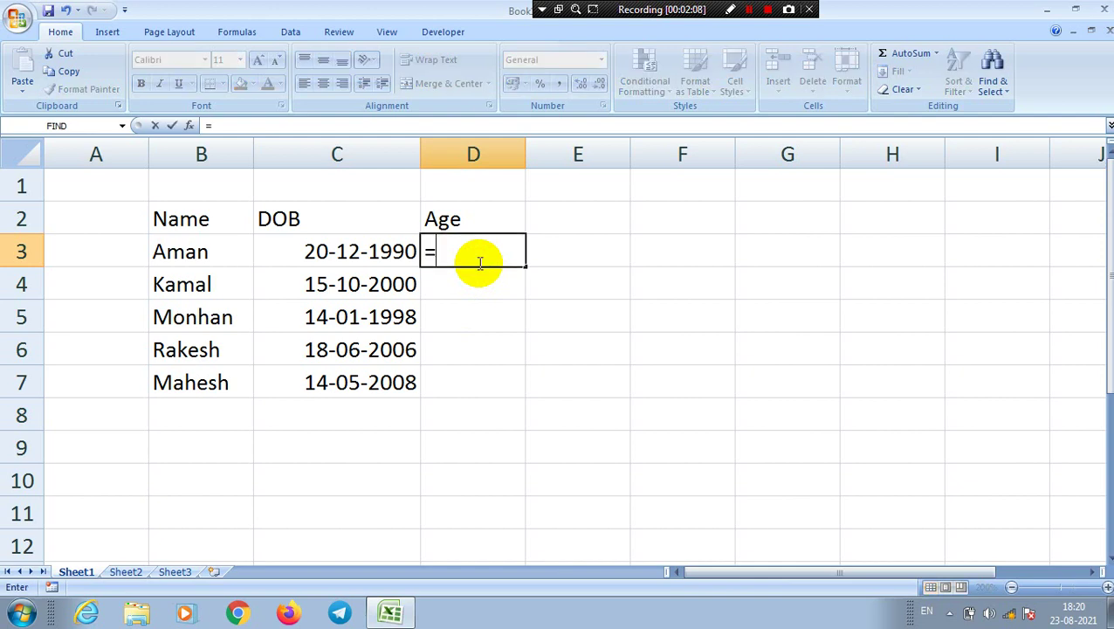
text(date)
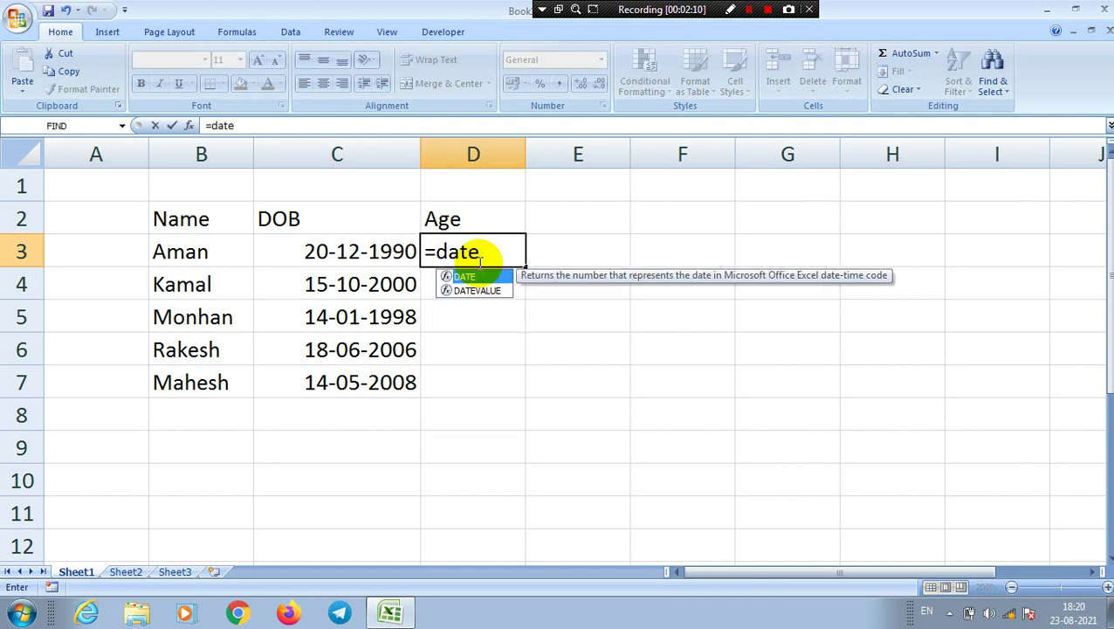
text(dif)
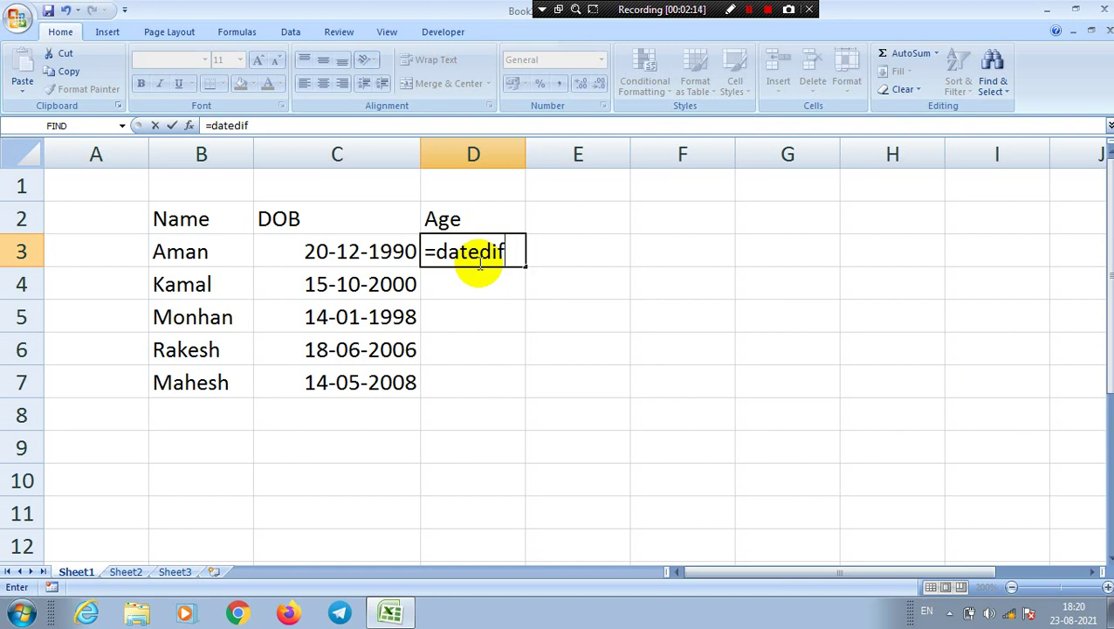
text(()
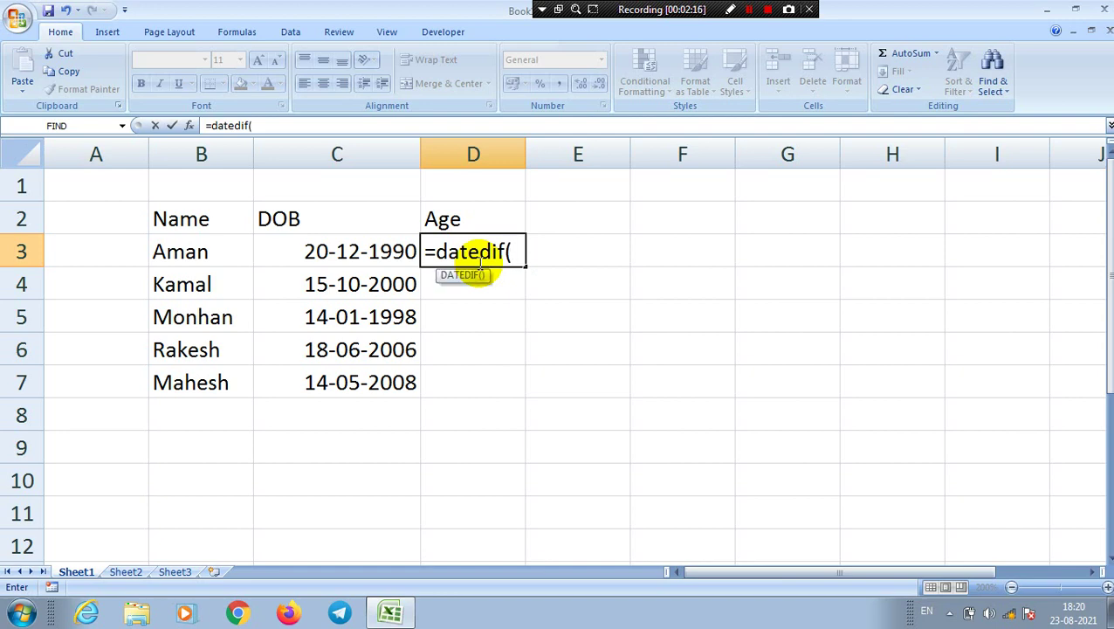
click(390, 245)
text(,)
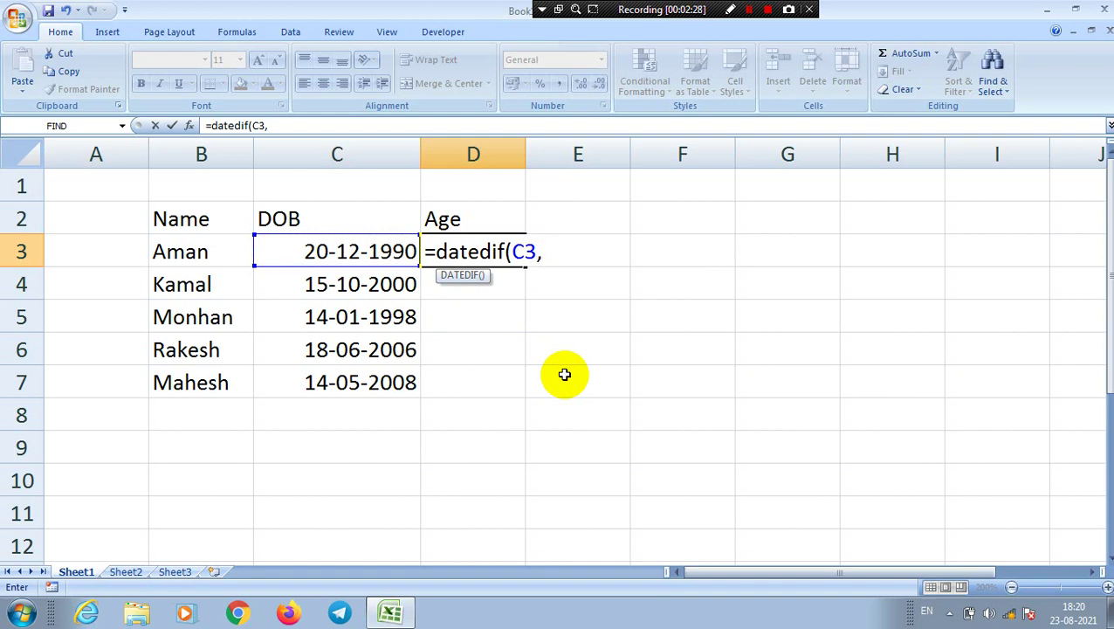
text(to)
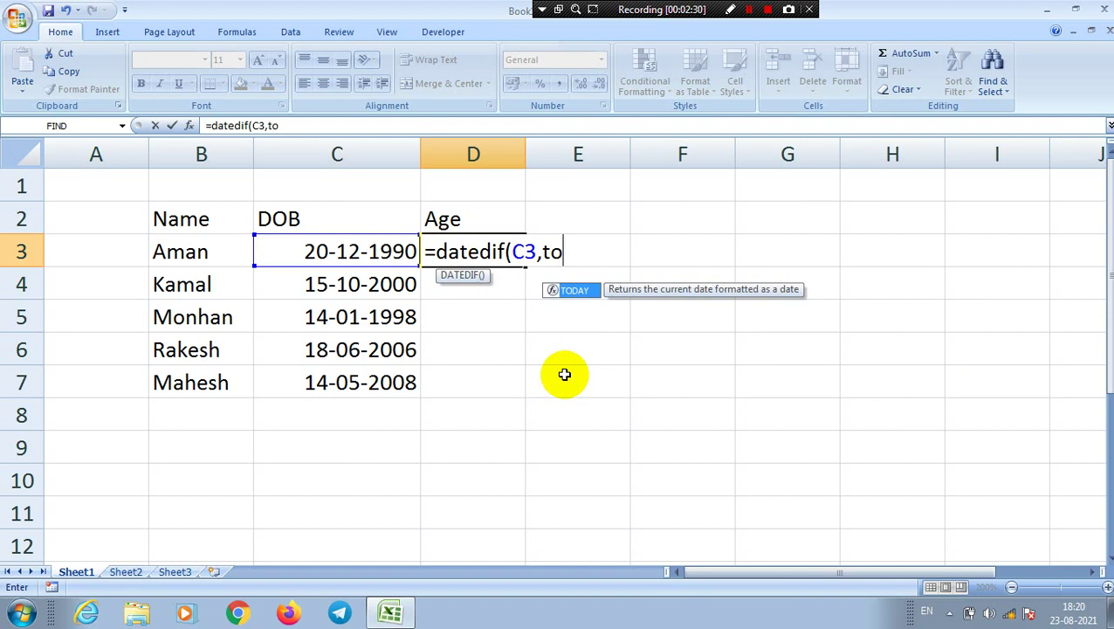
key(Tab)
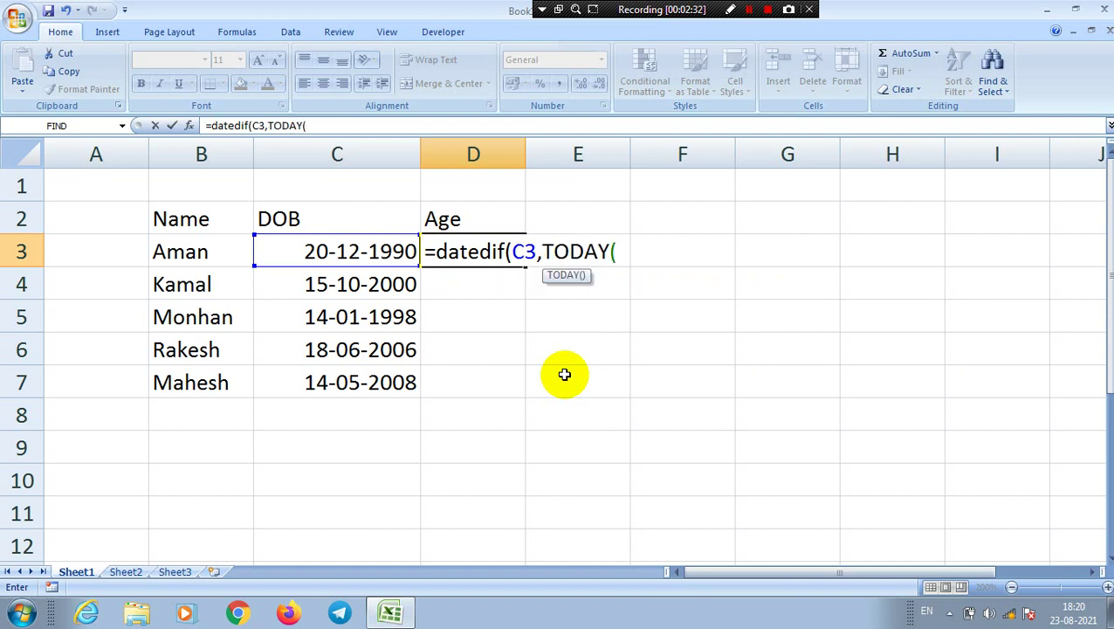
text())
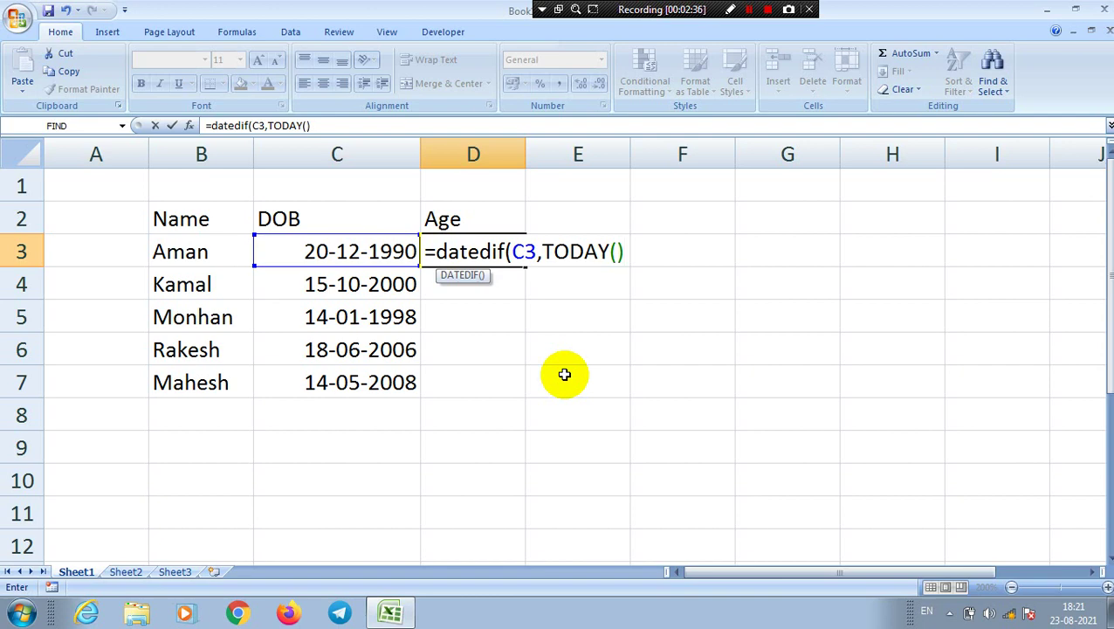
text(,)
text(")
text(Y")
text())
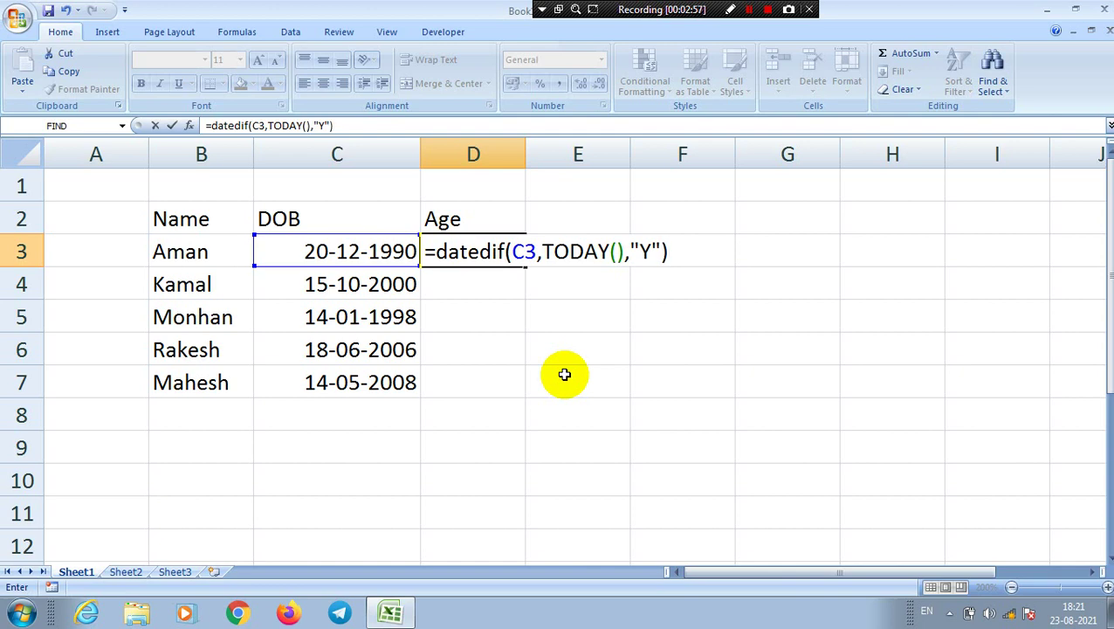
key(Return)
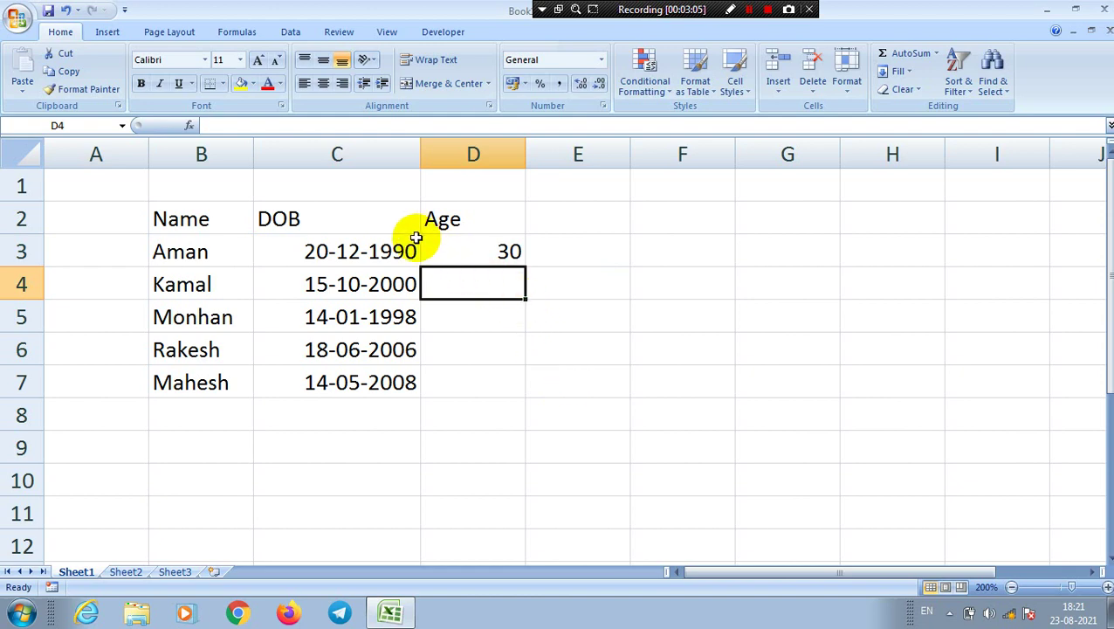
Fill D3's DATEDIF formula down to D7 and verify the copies give 20, 23, 15 and 13.
click(515, 256)
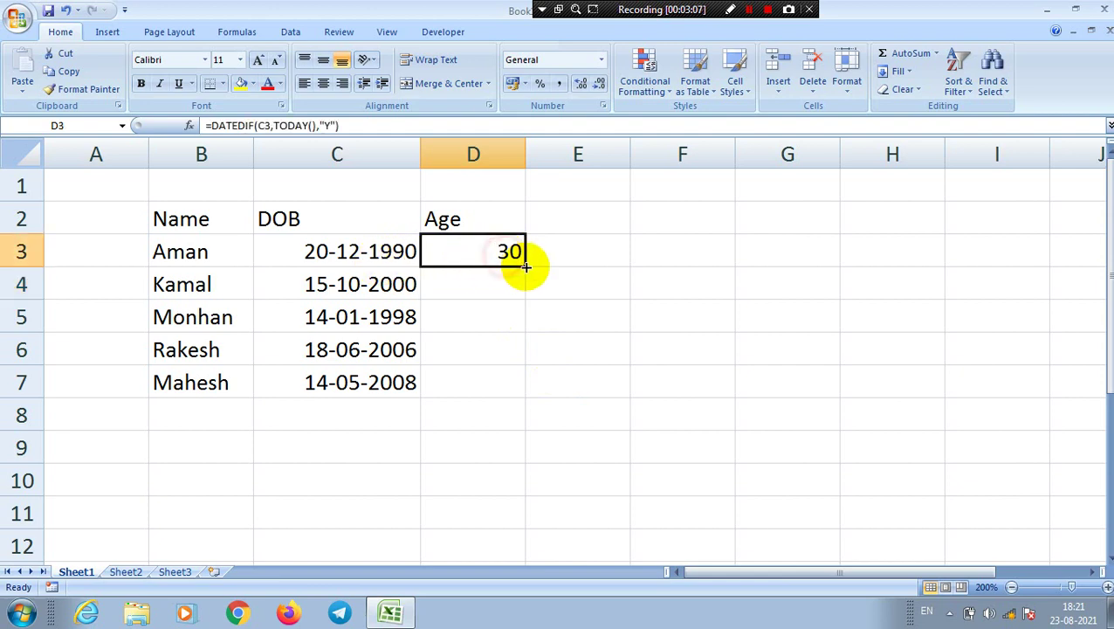
drag(525, 266, 529, 379)
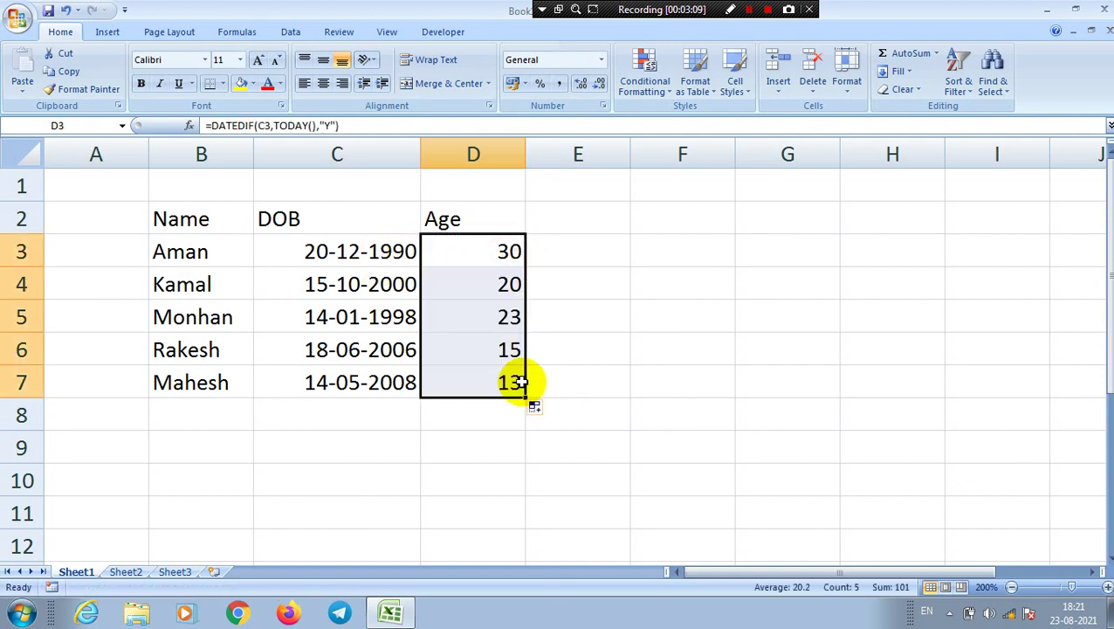
click(614, 360)
click(579, 288)
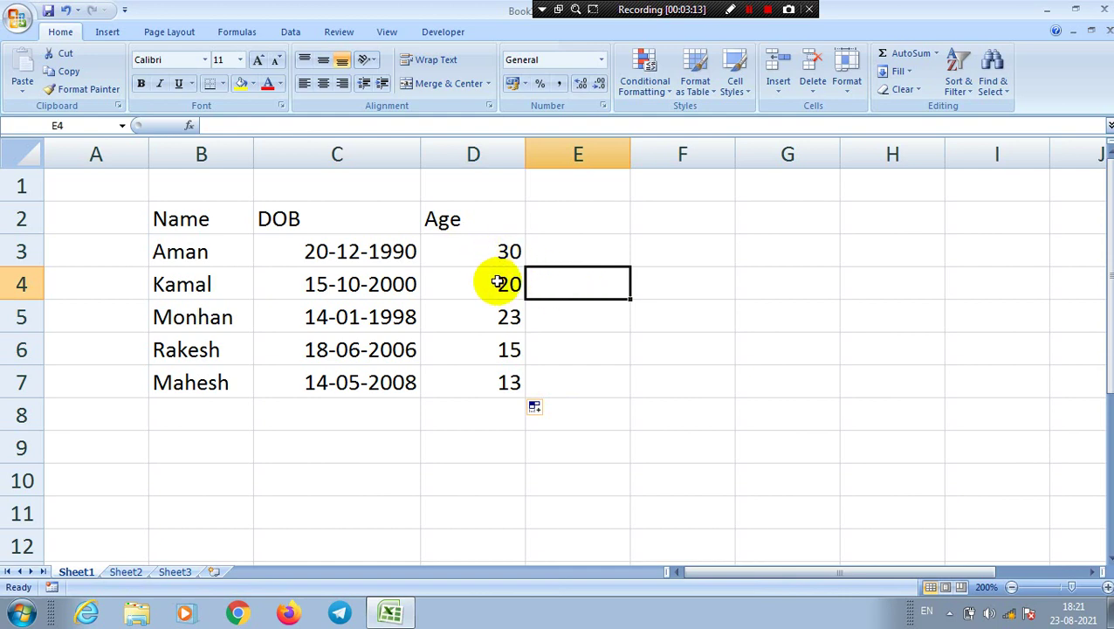
click(497, 282)
click(501, 311)
click(511, 351)
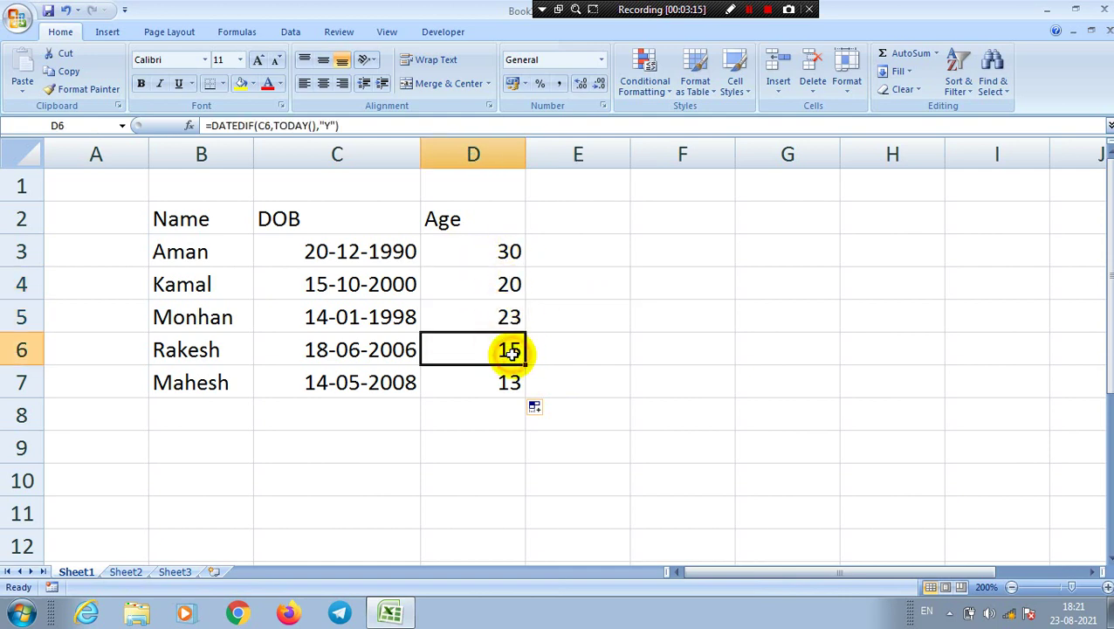
click(507, 382)
click(598, 341)
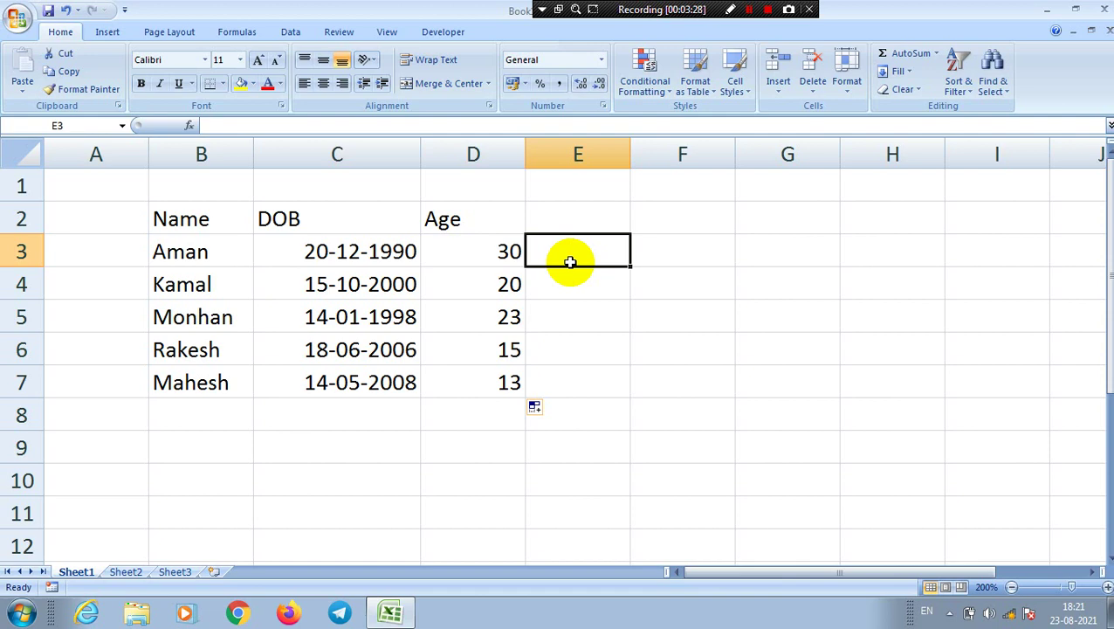
Change the D2 heading to Year and add Month in E2 and Day in F2.
click(510, 225)
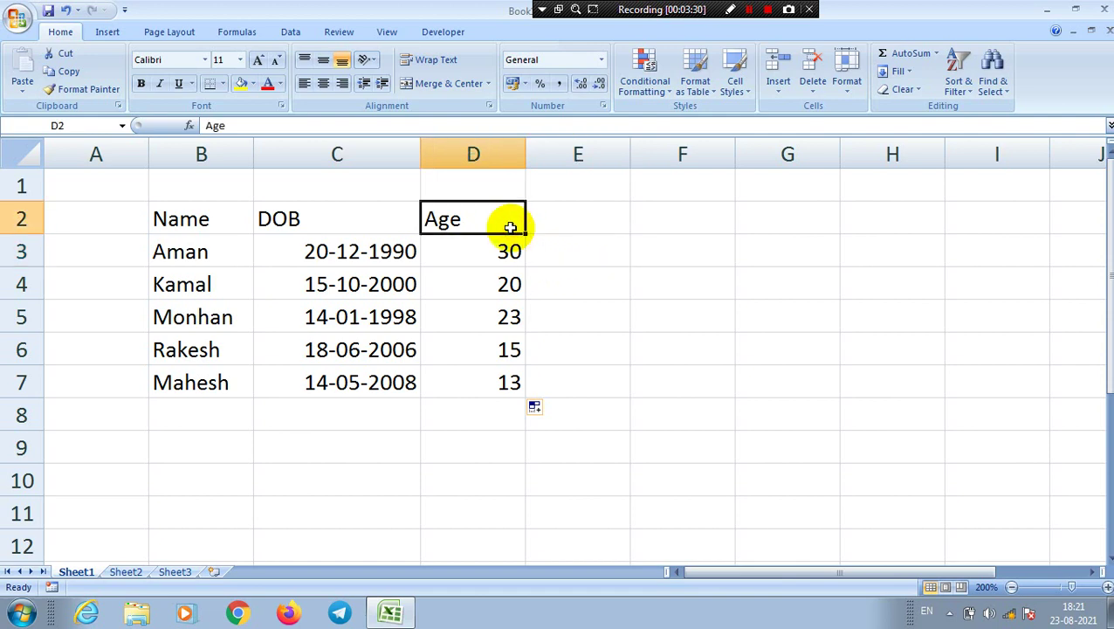
text(Year)
key(Return)
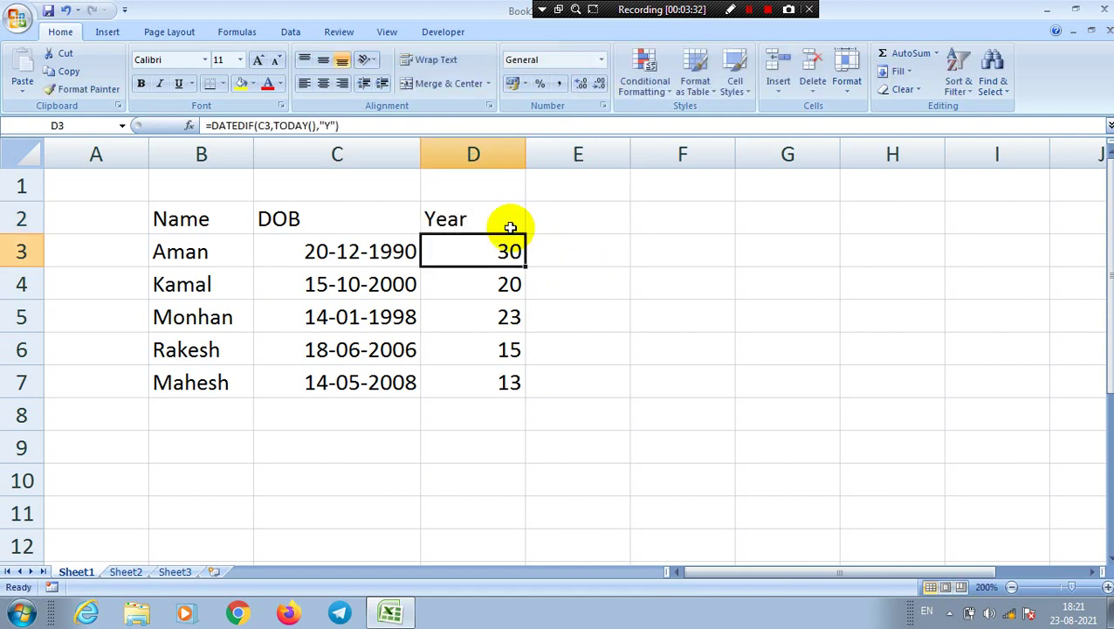
key(Right)
key(Up)
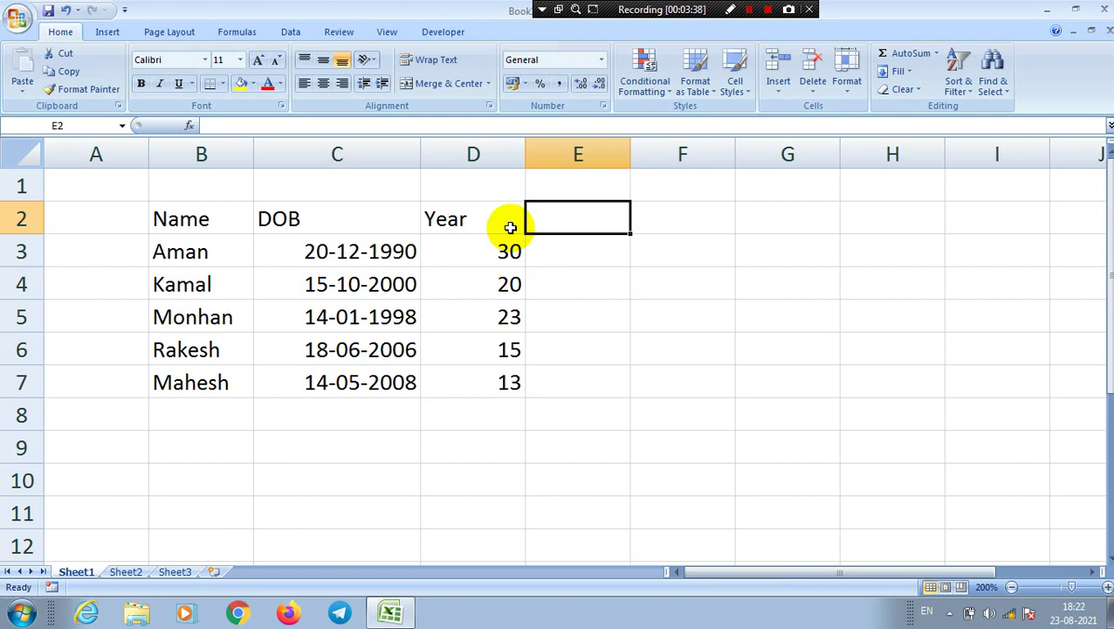
text(Month)
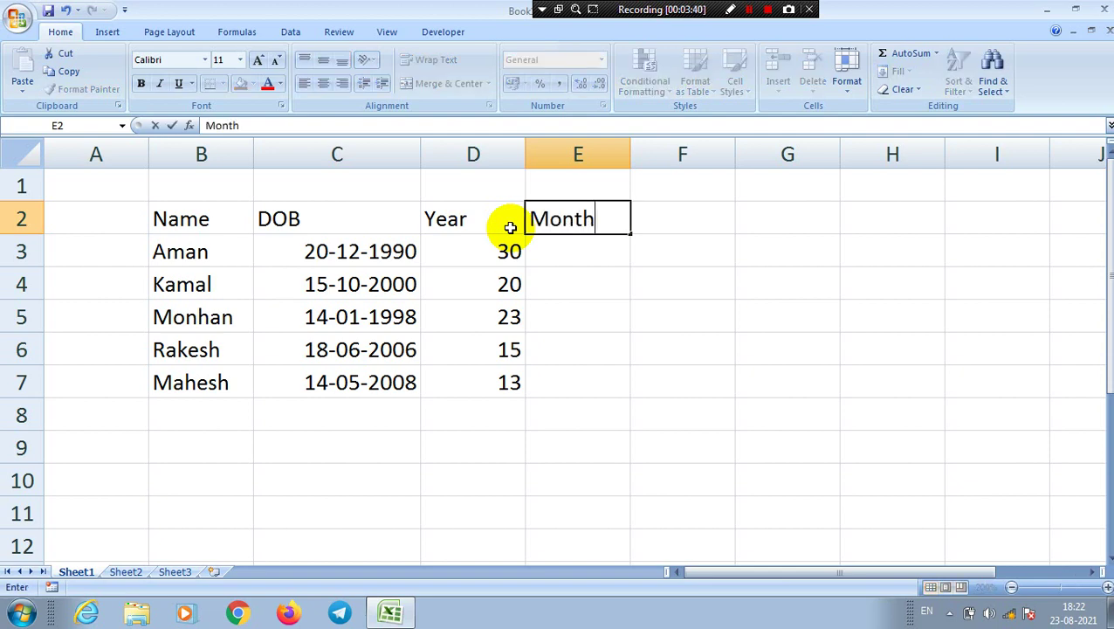
key(Tab)
text(Day)
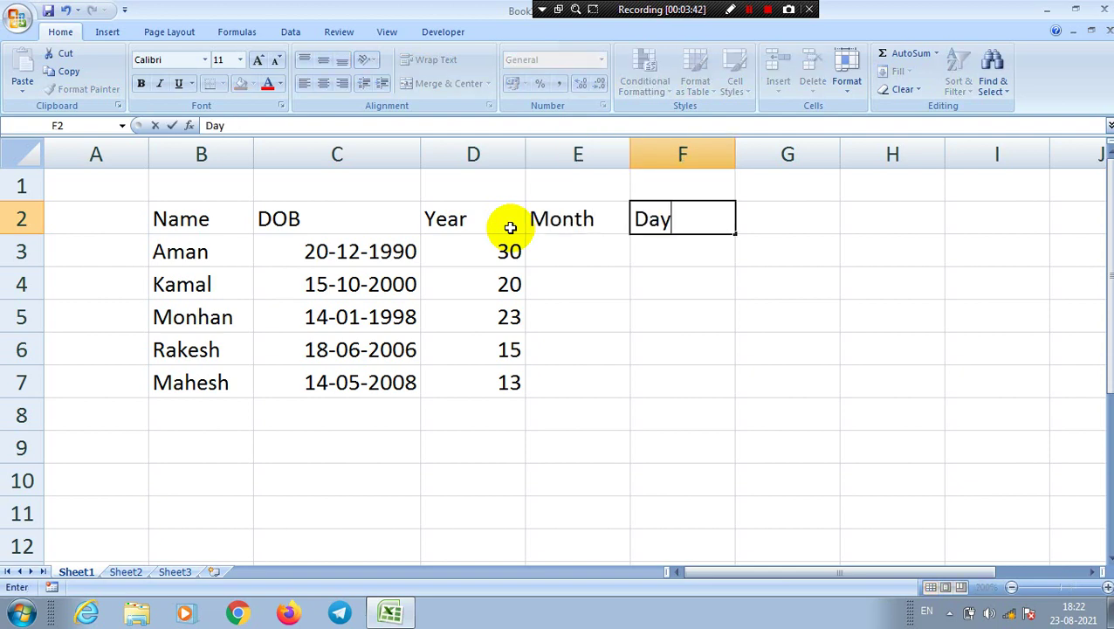
key(Return)
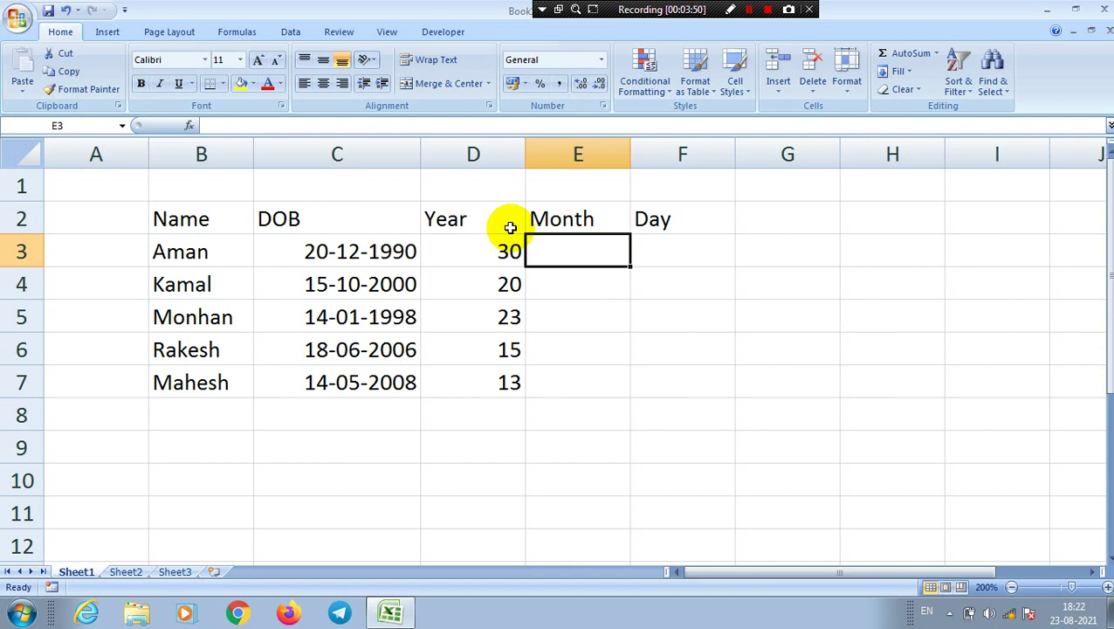
Enter =DATEDIF(C3,TODAY(),"ym") in E3 for the leftover months.
text(=)
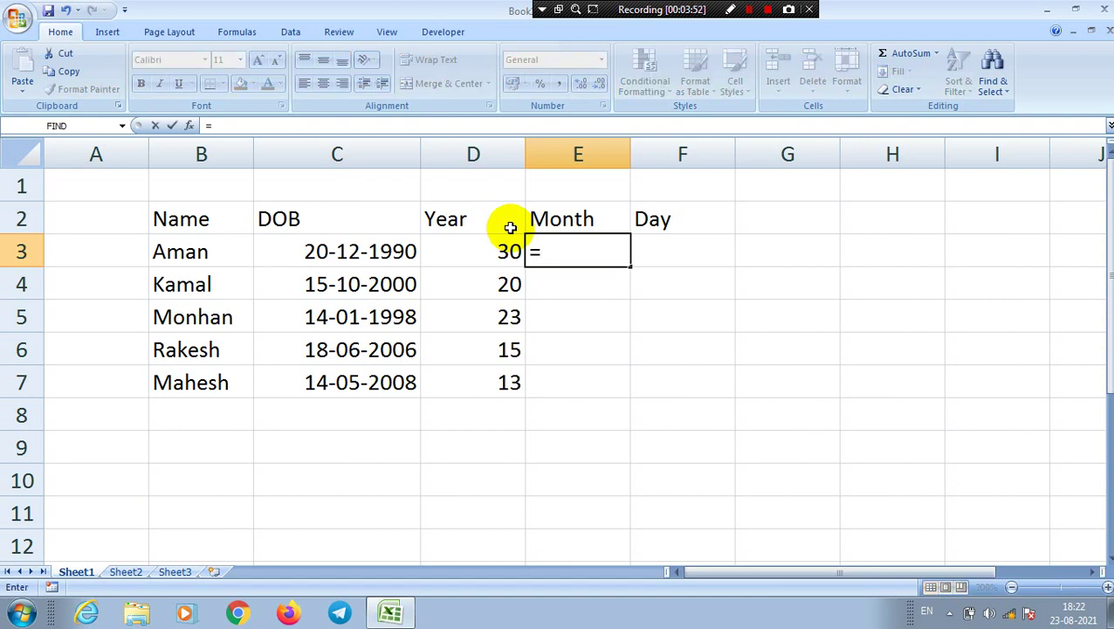
text(dat)
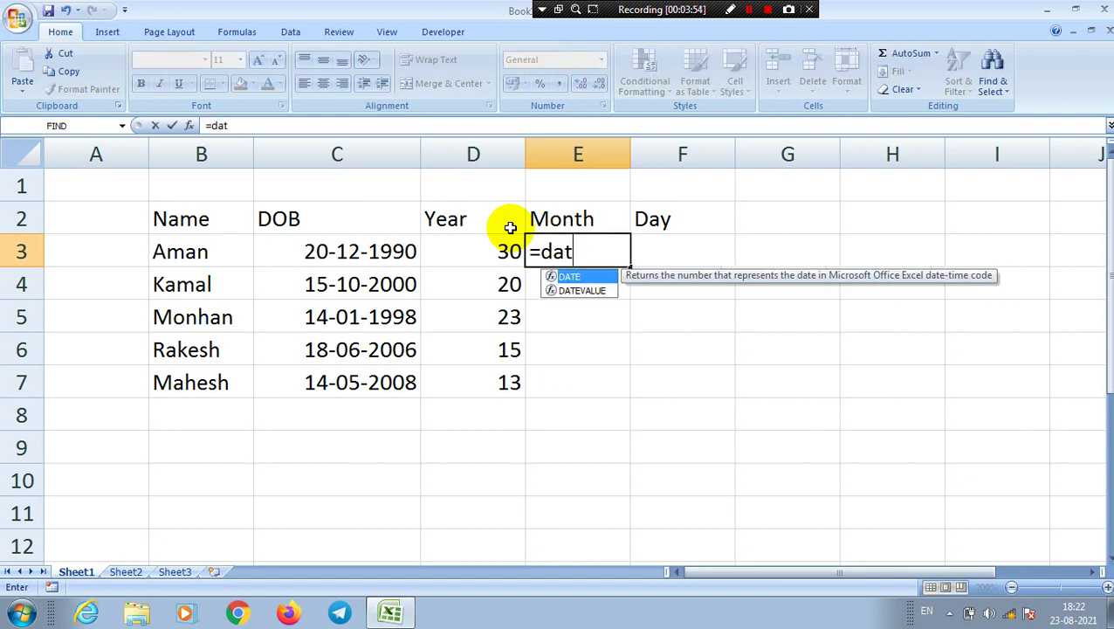
text(edif)
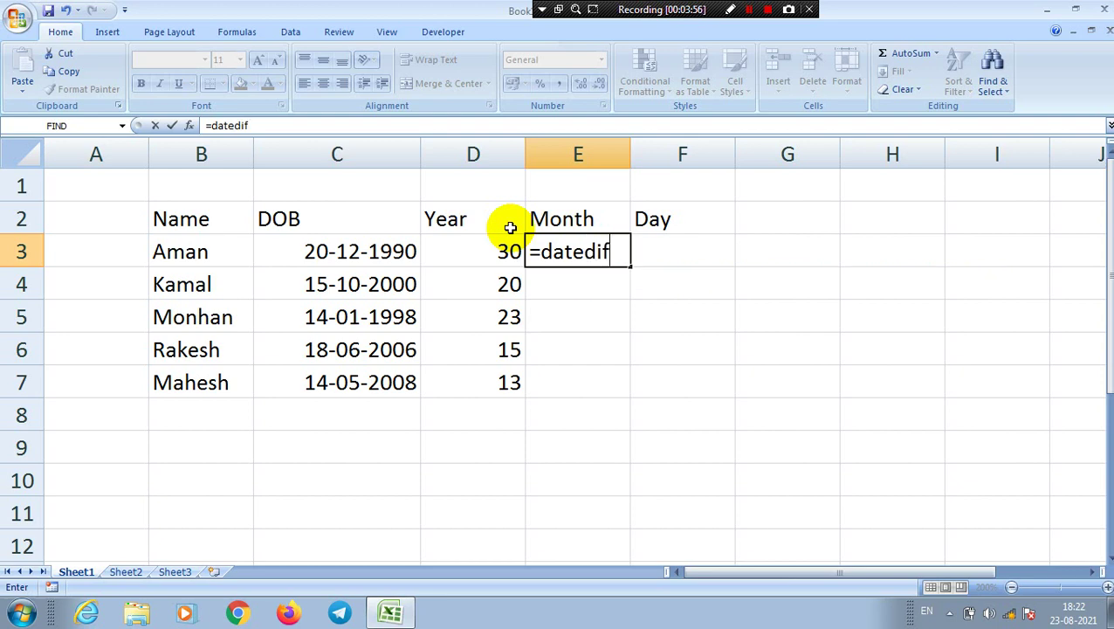
text(()
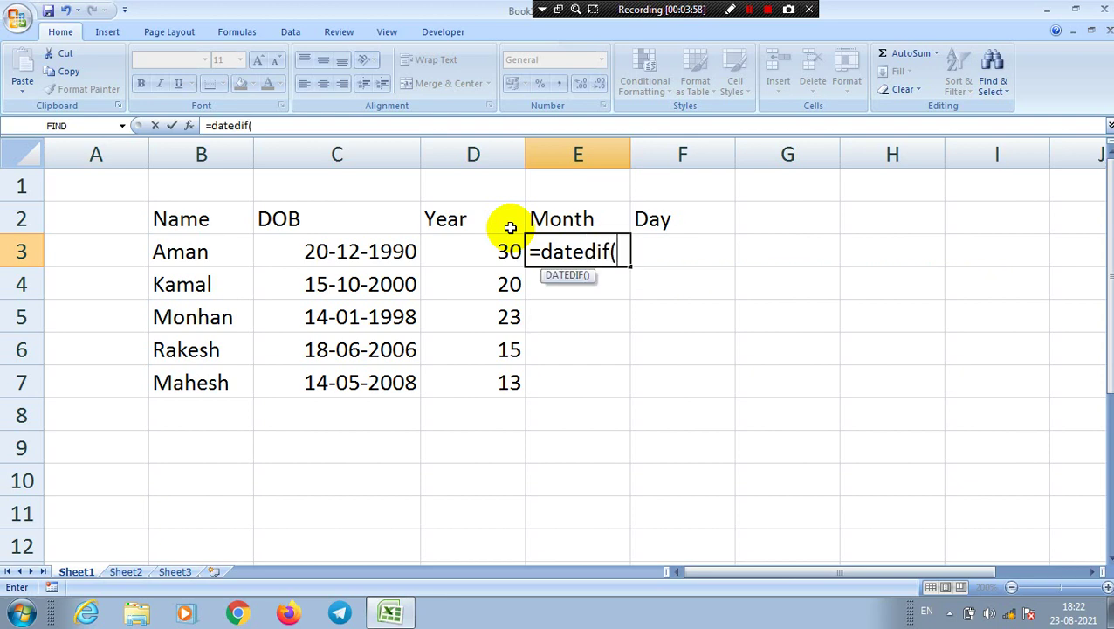
key(Left)
key(Left)
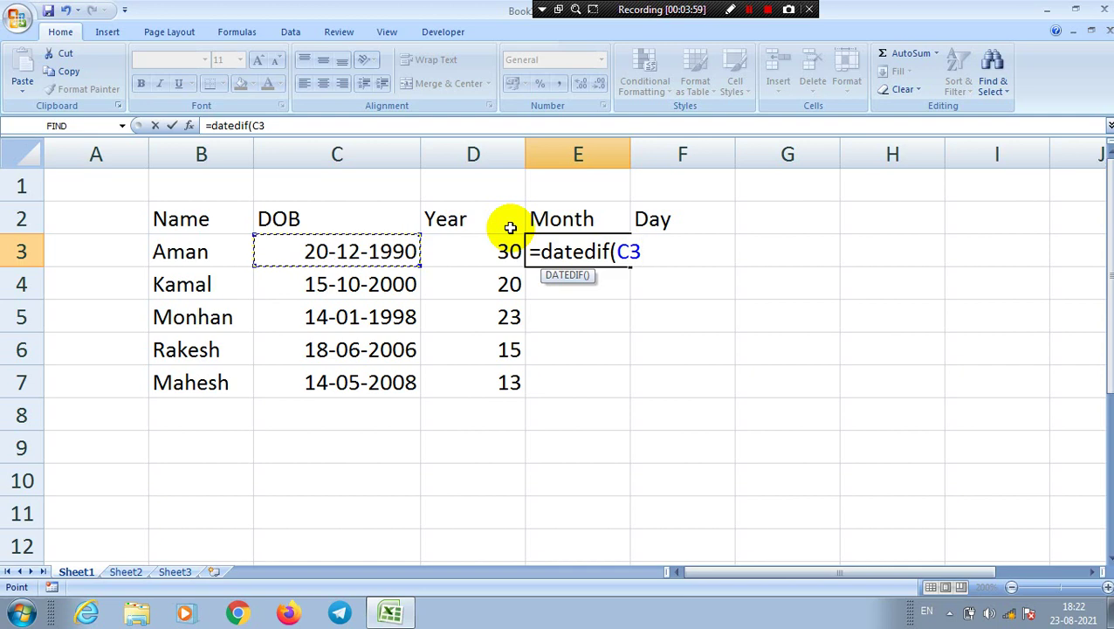
text(,)
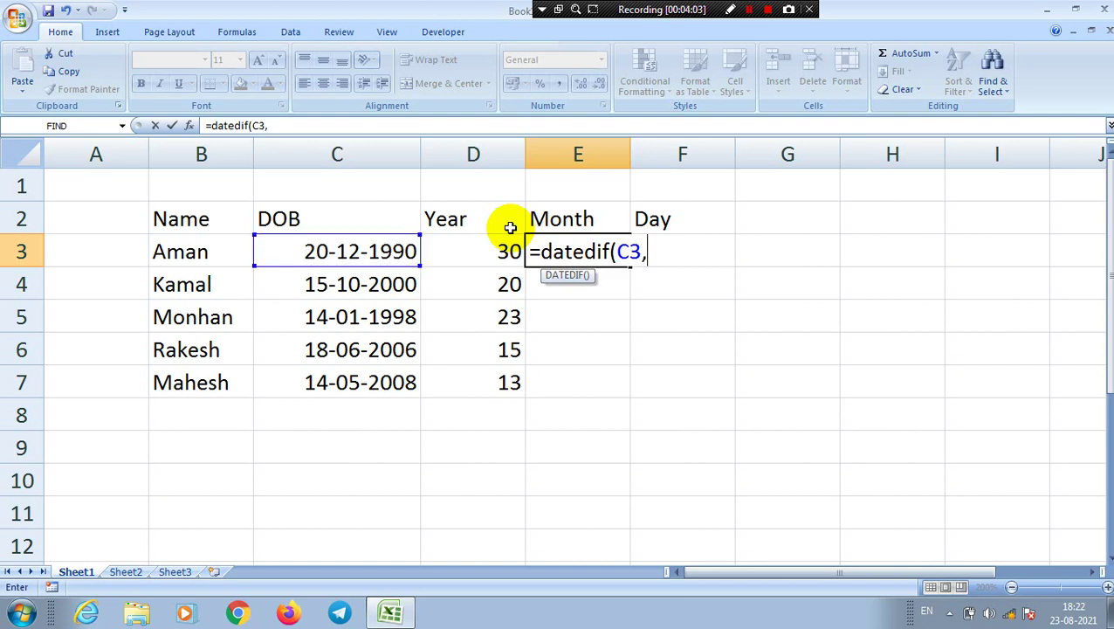
text(to)
key(Tab)
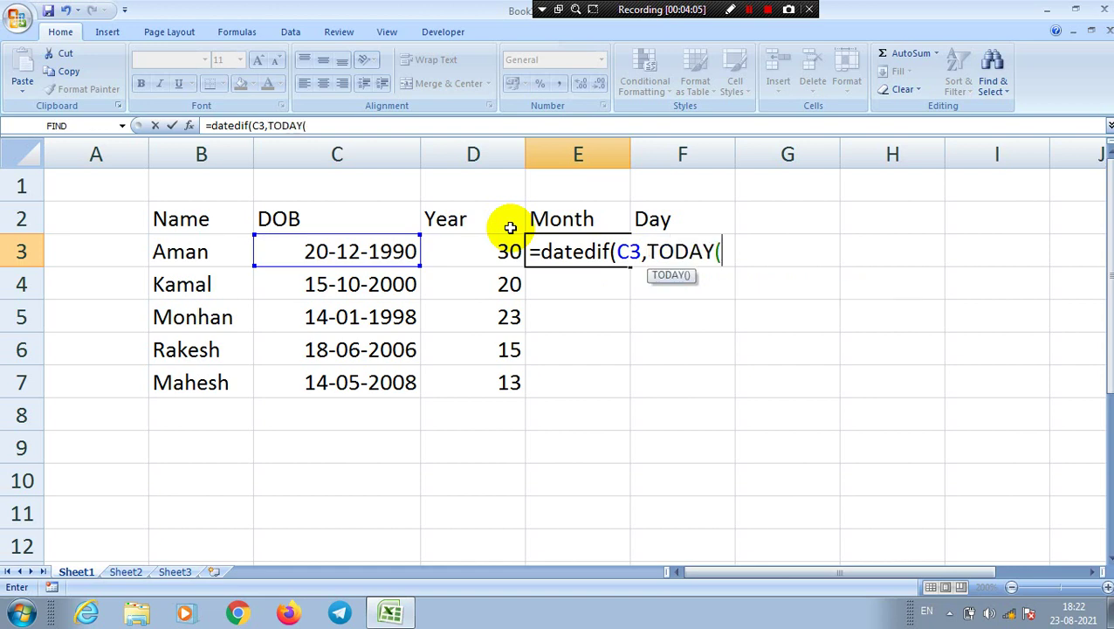
text(),)
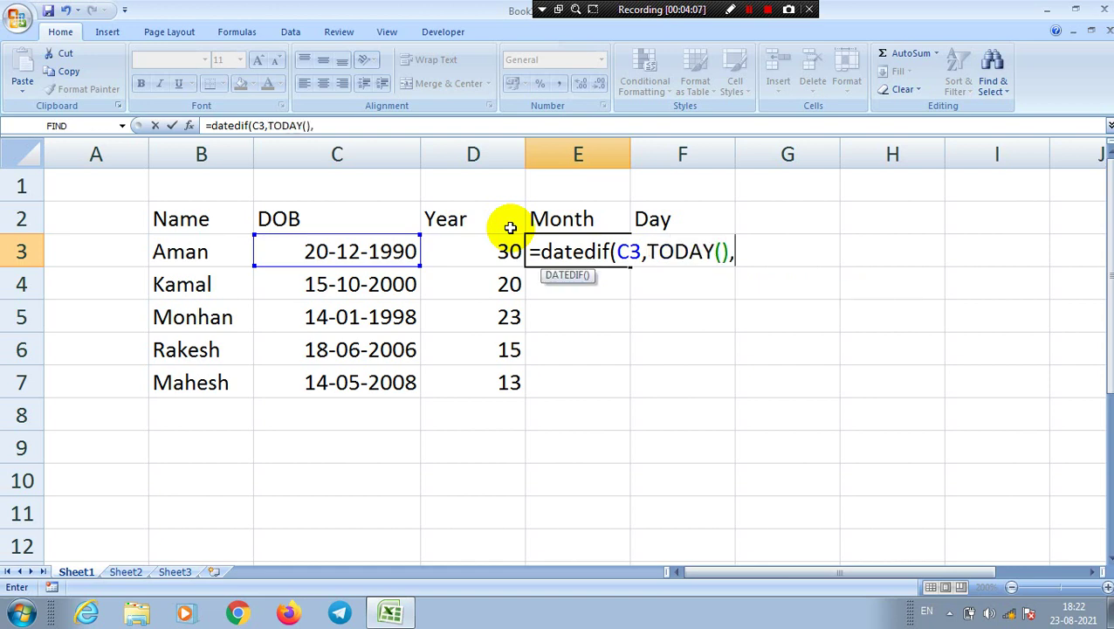
text(")
text(y)
key(BackSpace)
text(ym)
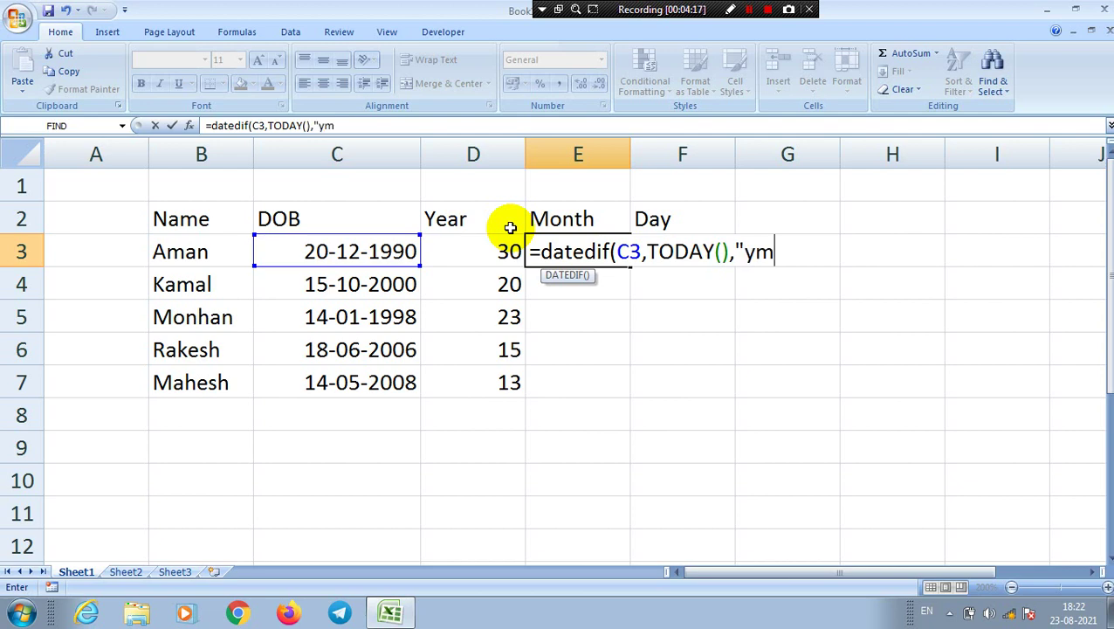
text(")
text())
key(Return)
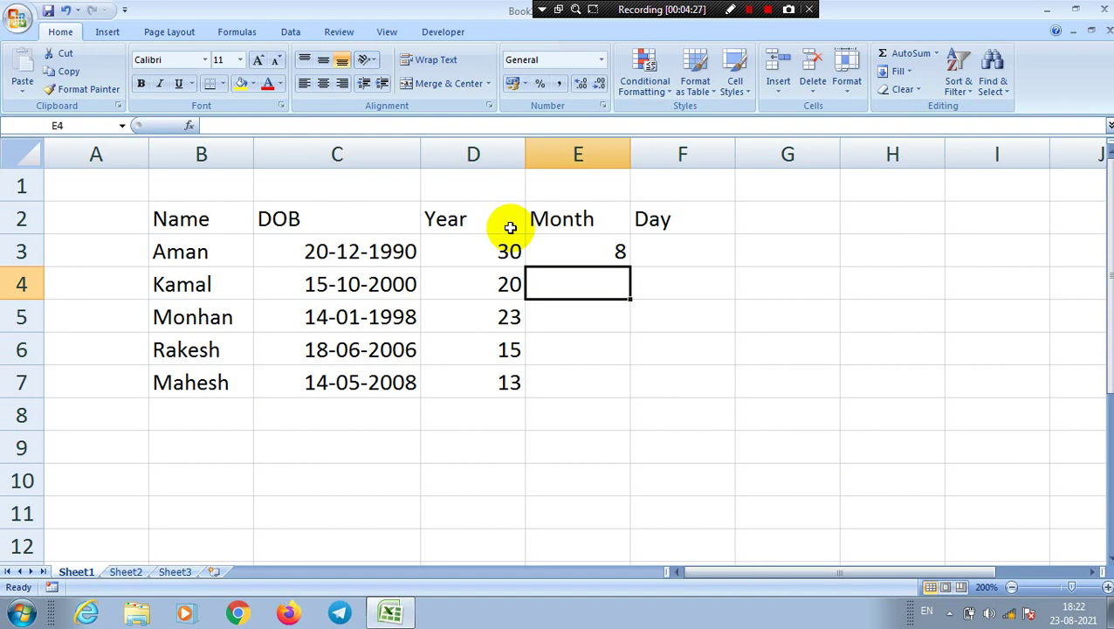
Copy the Month formula down to E7, showing 8, 10, 7, 2 and 3.
click(620, 257)
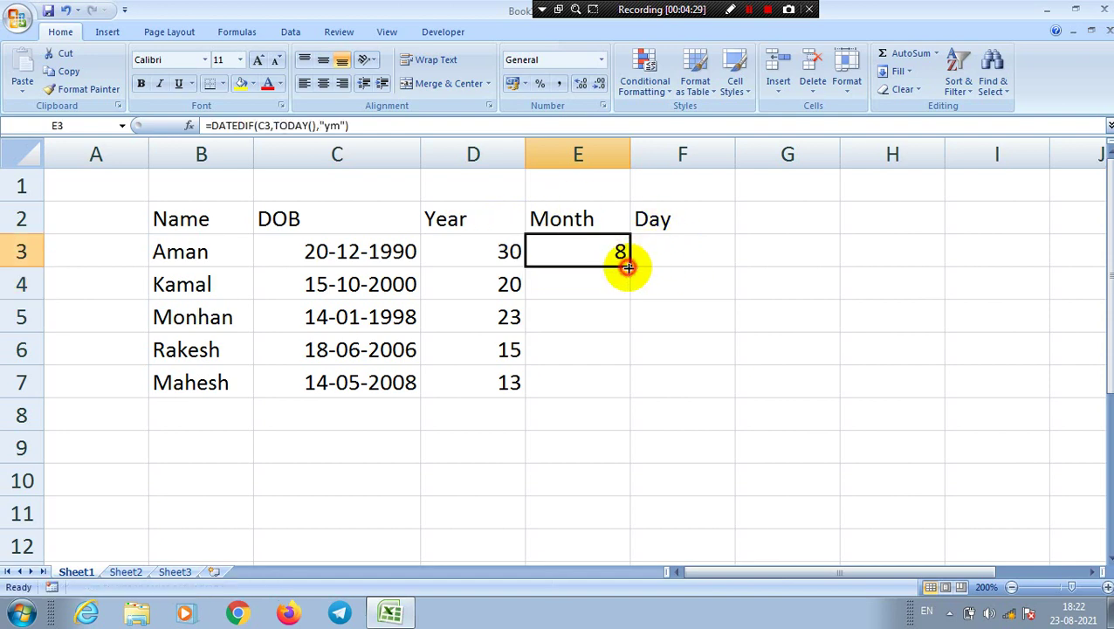
double_click(628, 267)
click(676, 279)
click(662, 250)
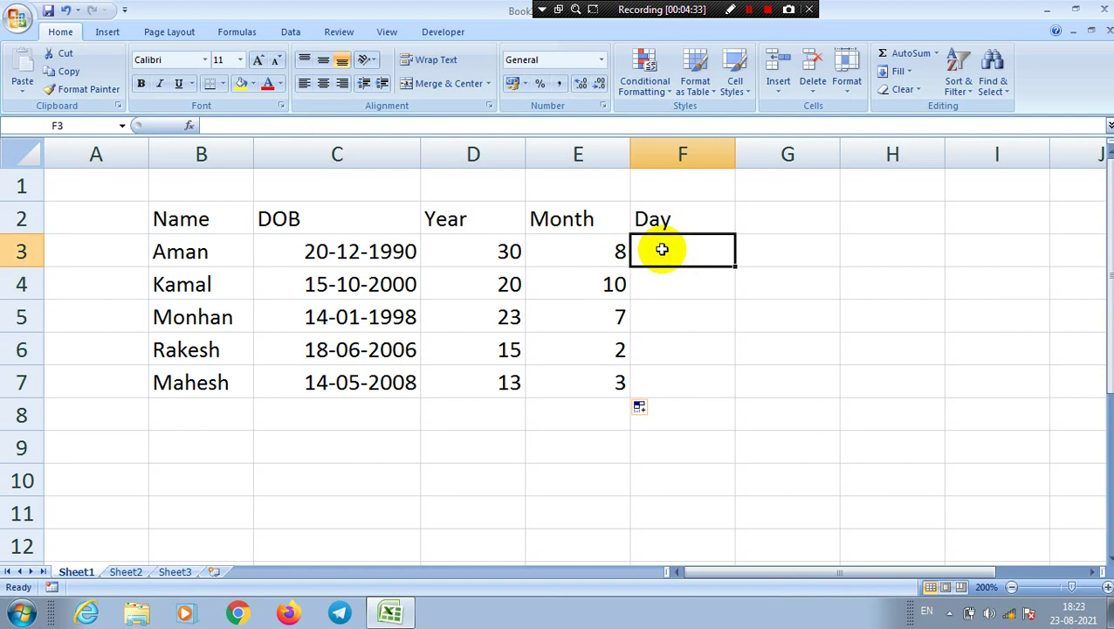
Enter =DATEDIF(C3,TODAY(),"MD") in F3 for the leftover days.
text(=)
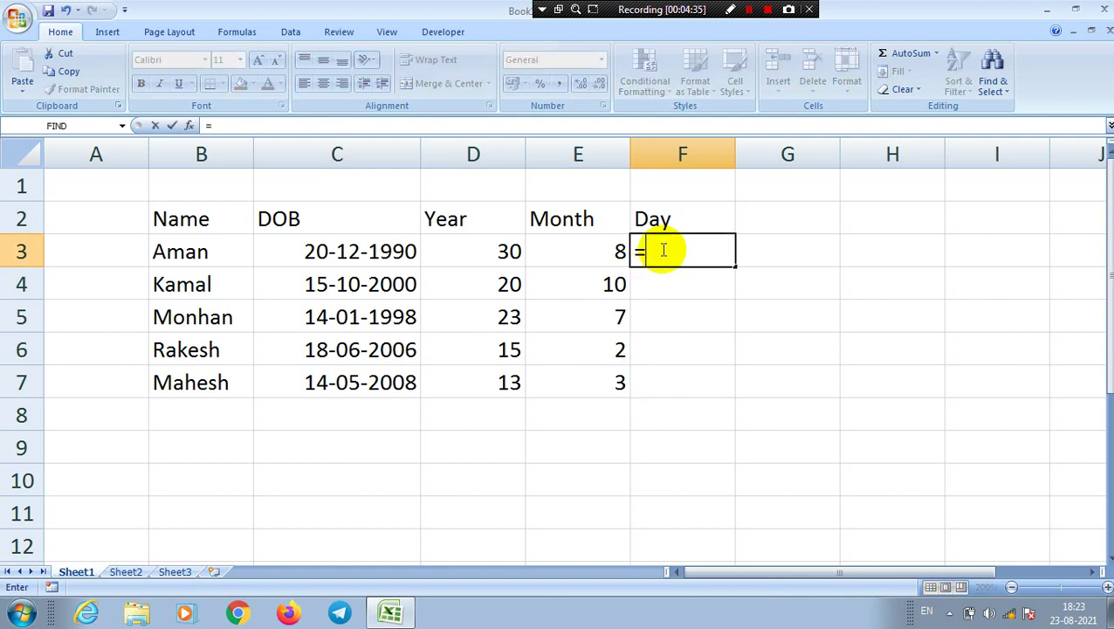
text(datedi)
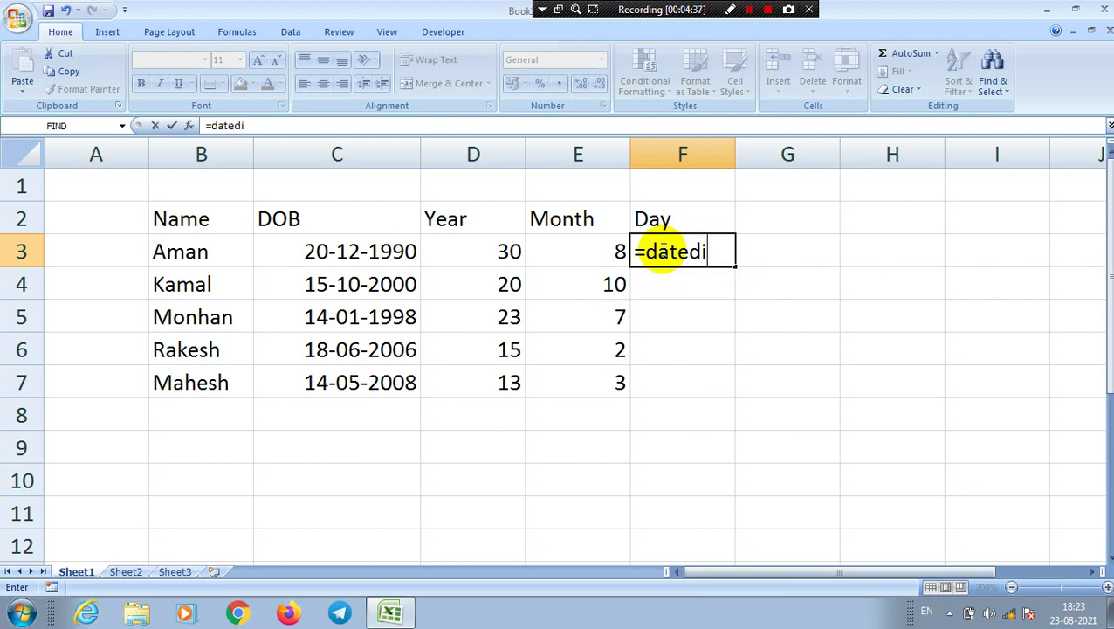
text(f9)
key(BackSpace)
text(()
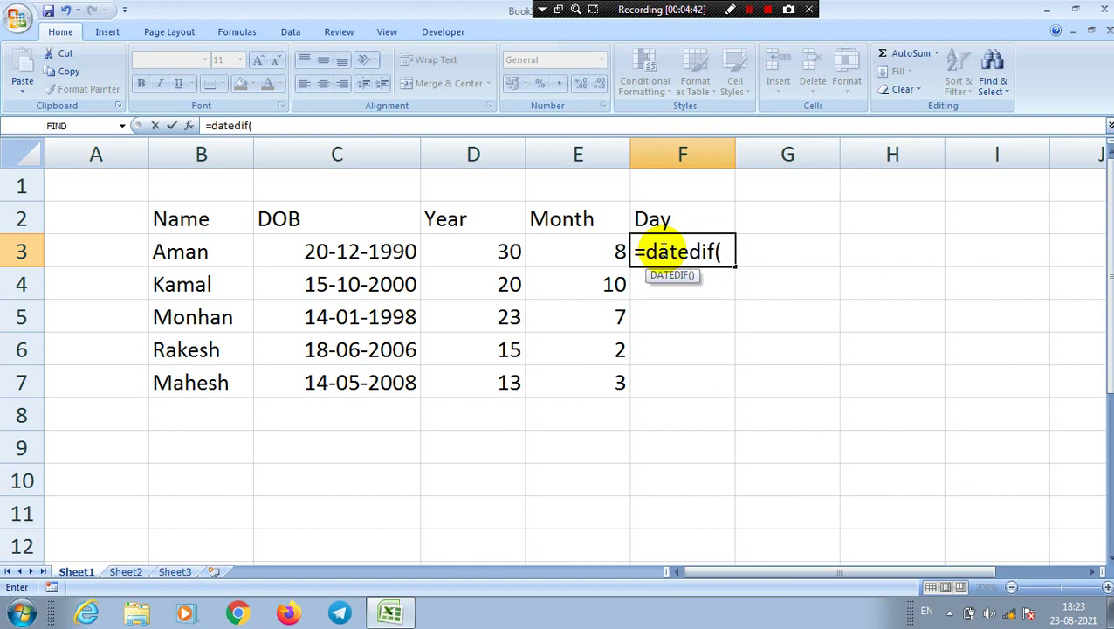
click(411, 252)
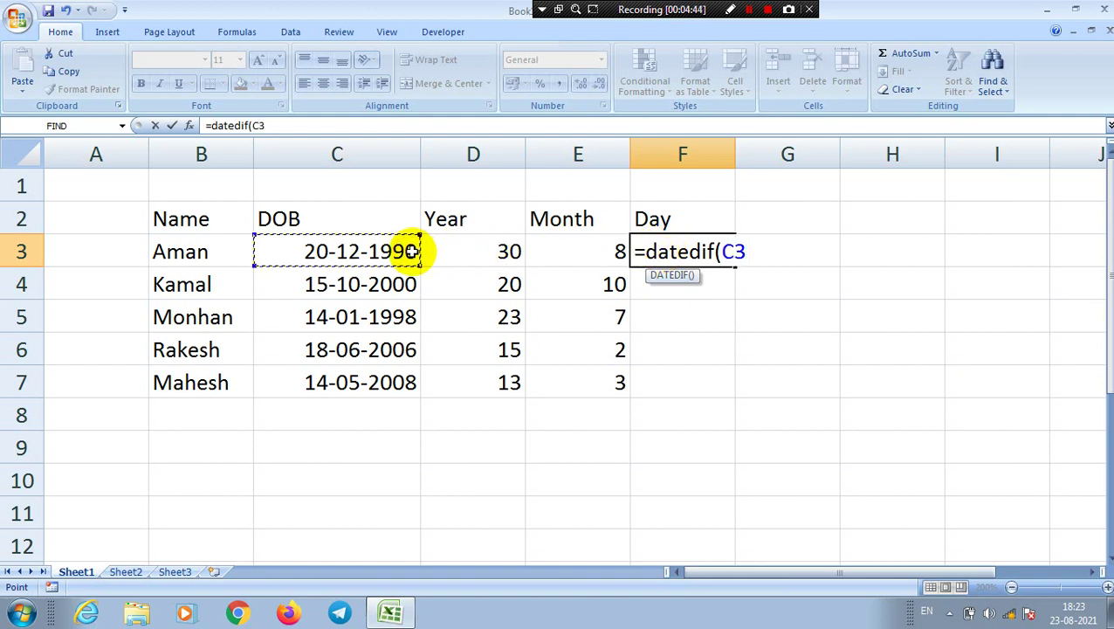
text(,)
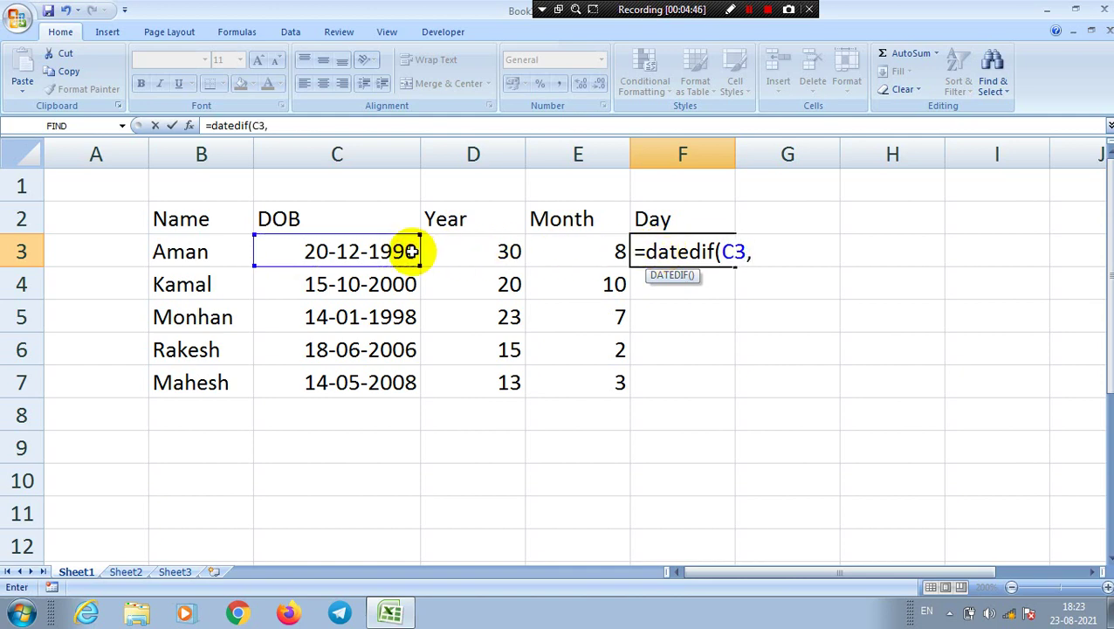
text(to)
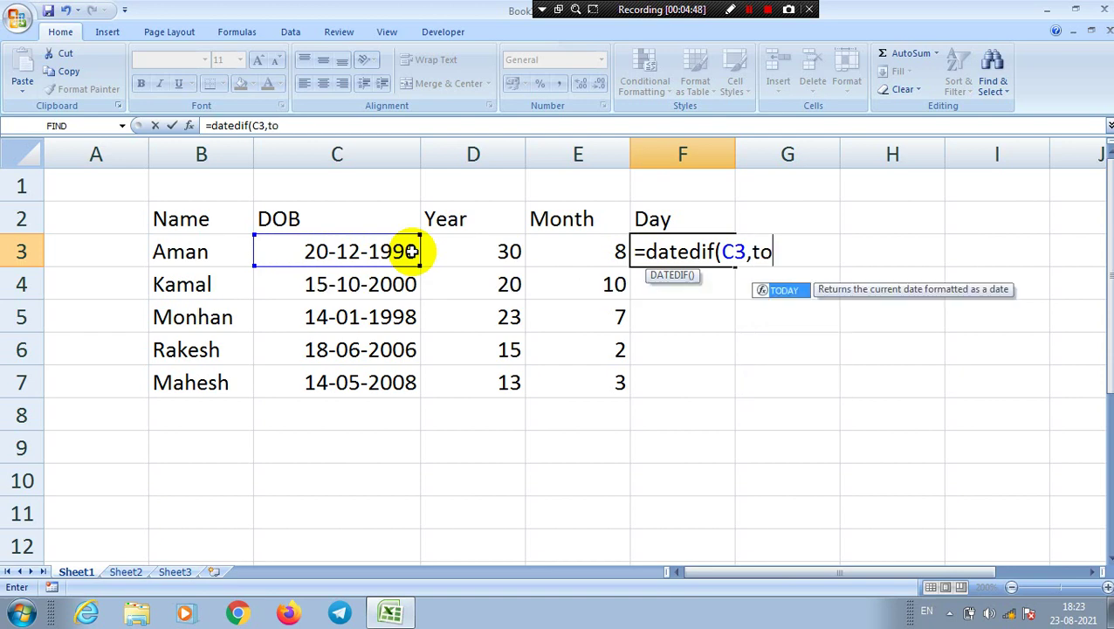
key(Tab)
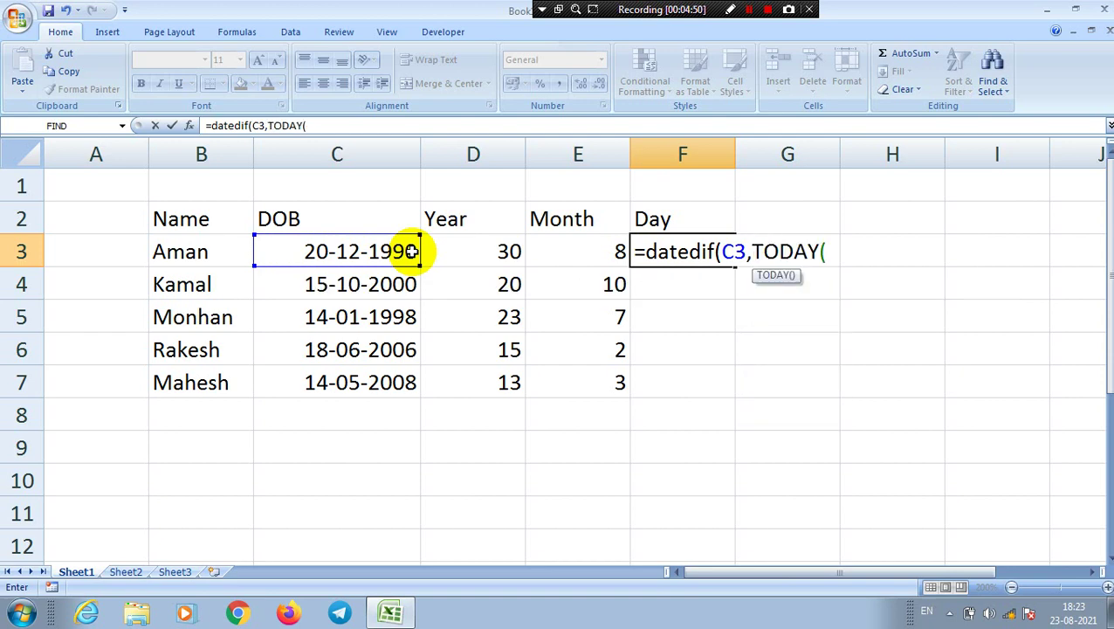
text())
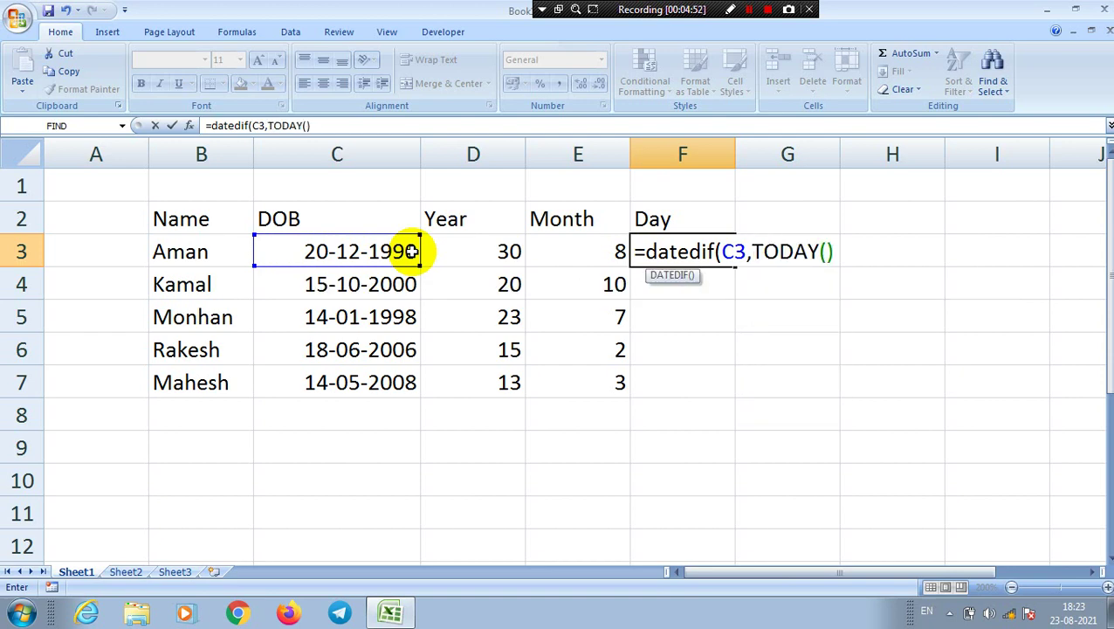
text(,)
text(")
text(M)
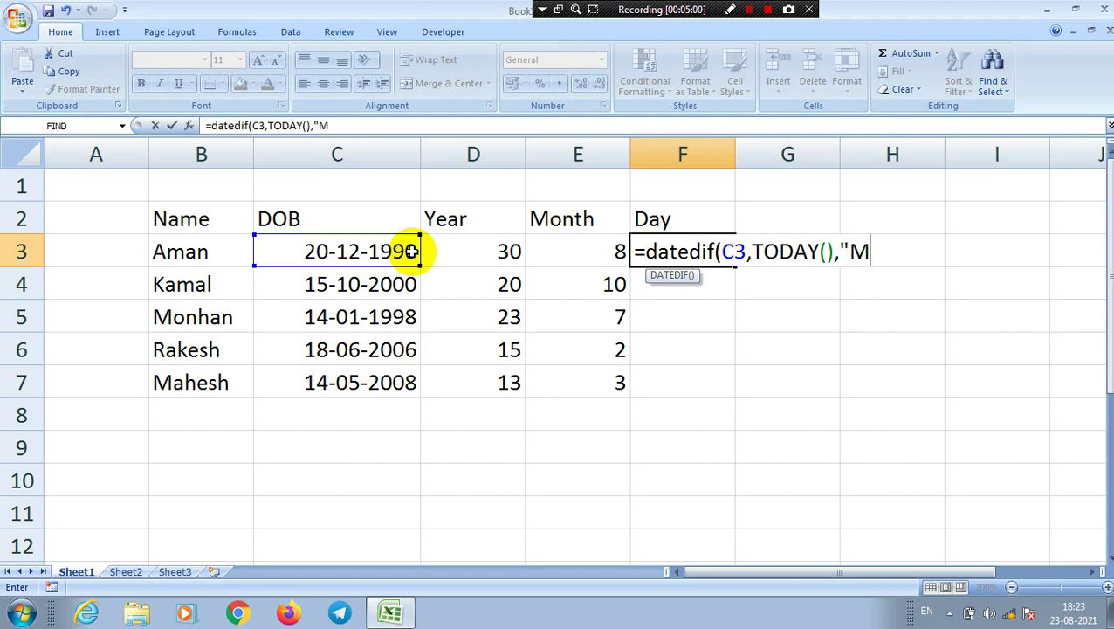
text(D)
text(")
text())
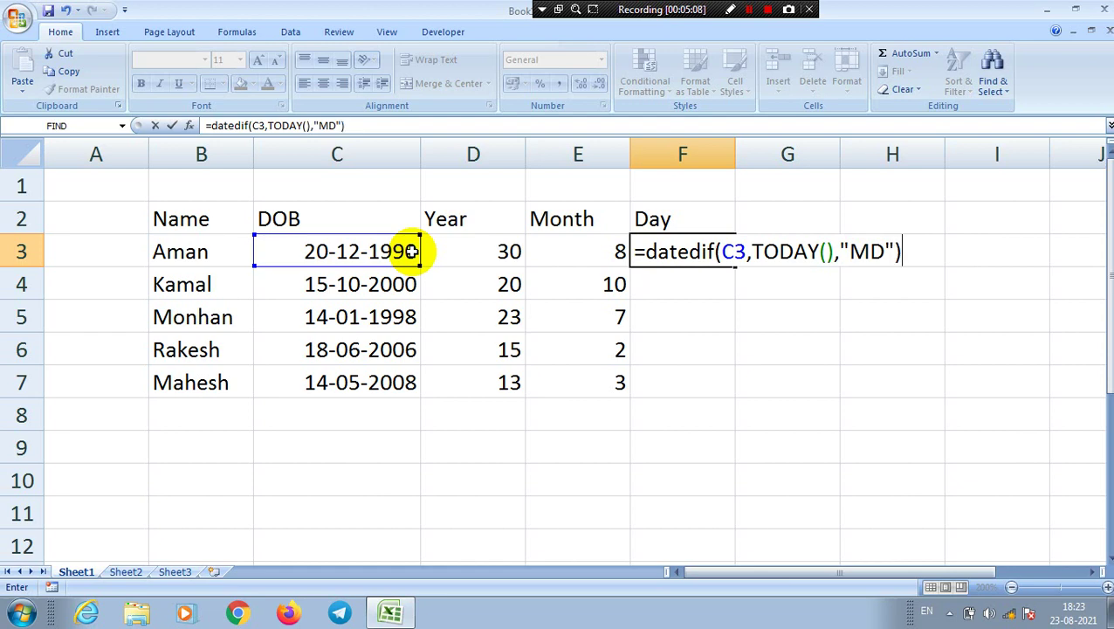
key(Return)
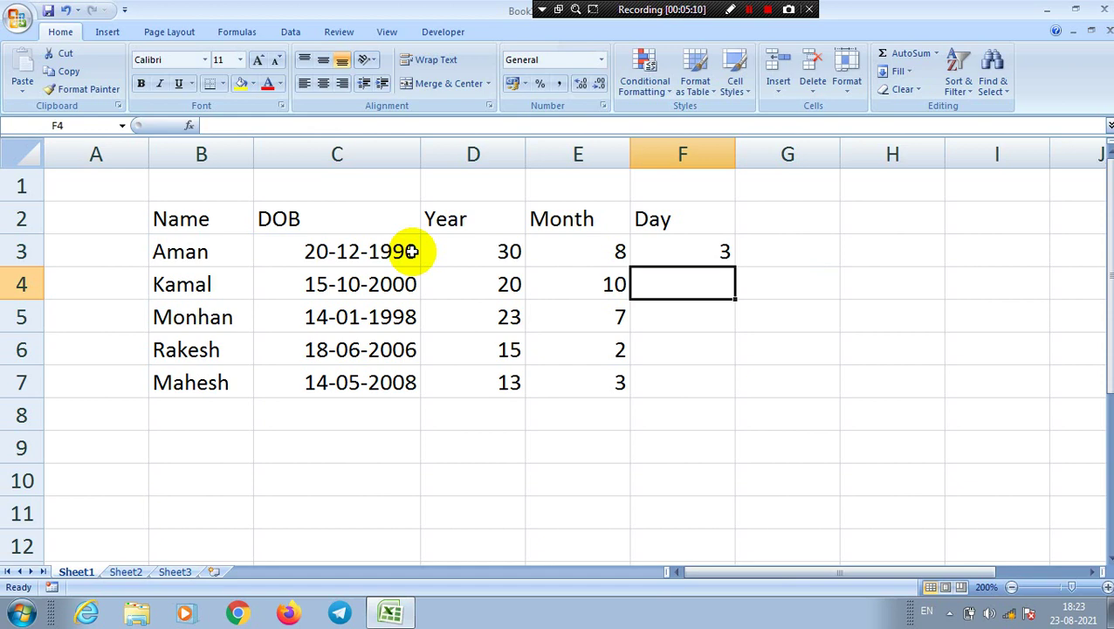
Copy the Day formula down to F7, showing 3, 8, 9, 5 and 9.
click(687, 252)
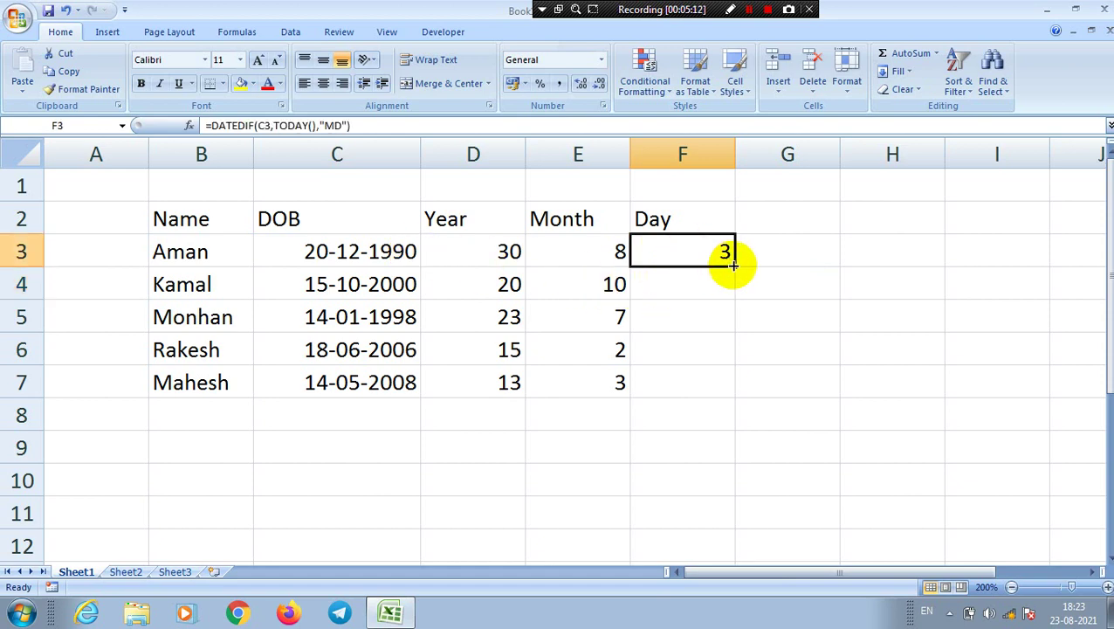
drag(731, 266, 723, 385)
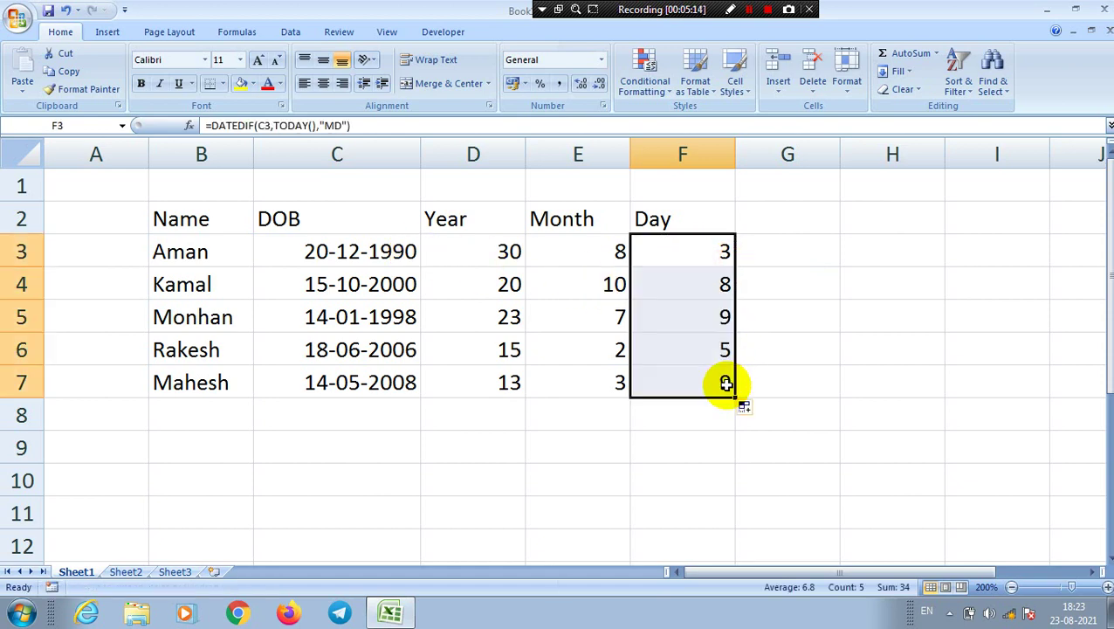
click(799, 351)
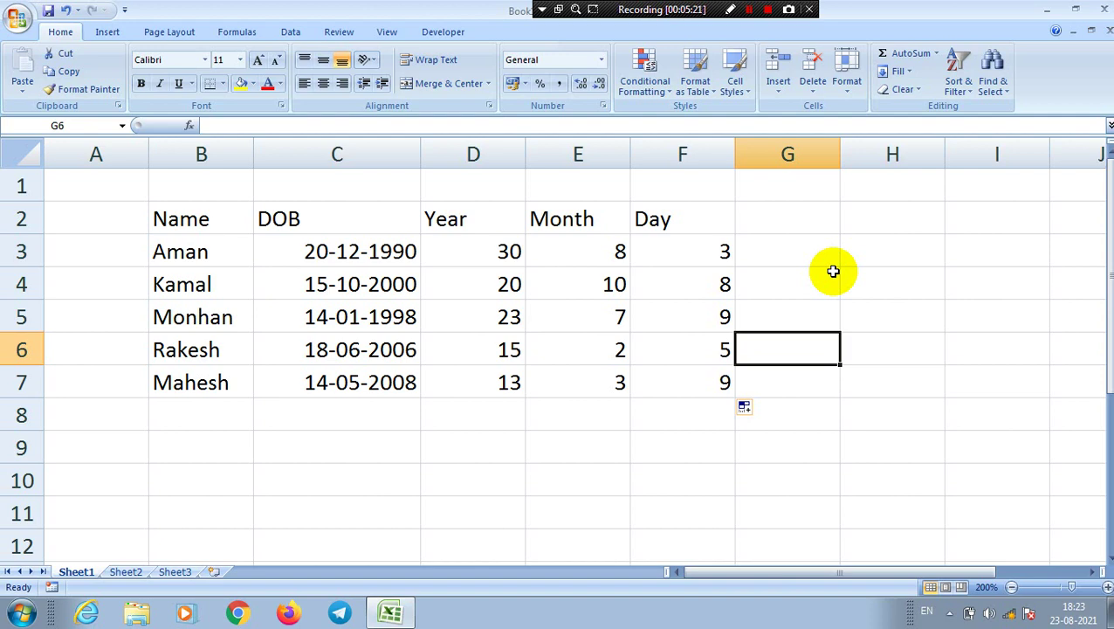
Replace TODAY() in D3's Year formula with 01/07/2021, which yields #NUM!
click(791, 312)
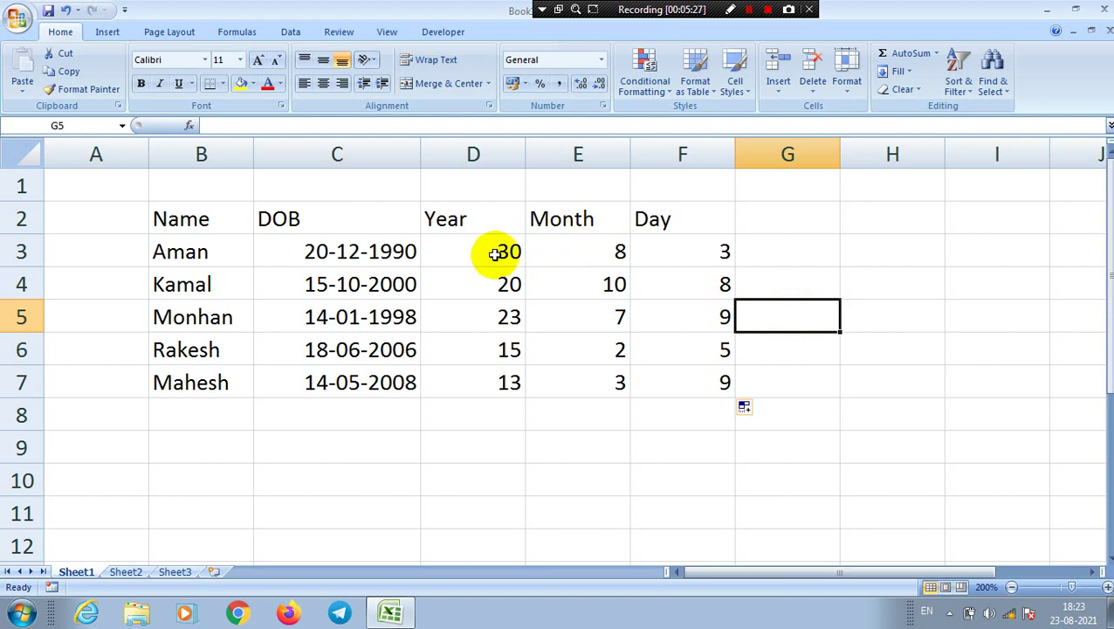
double_click(495, 253)
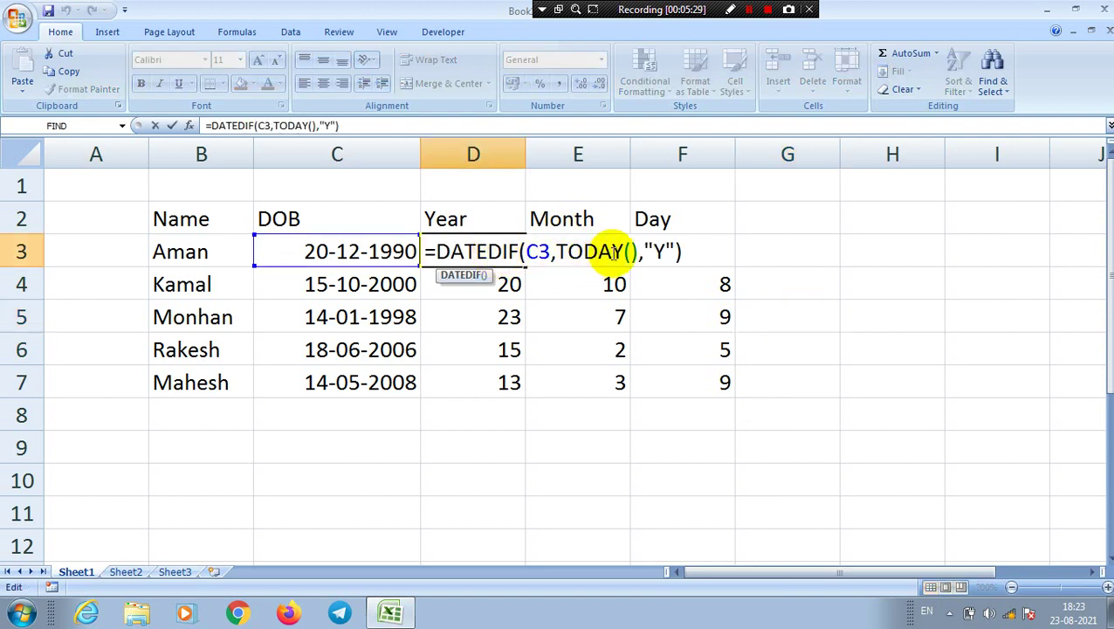
drag(638, 253, 561, 253)
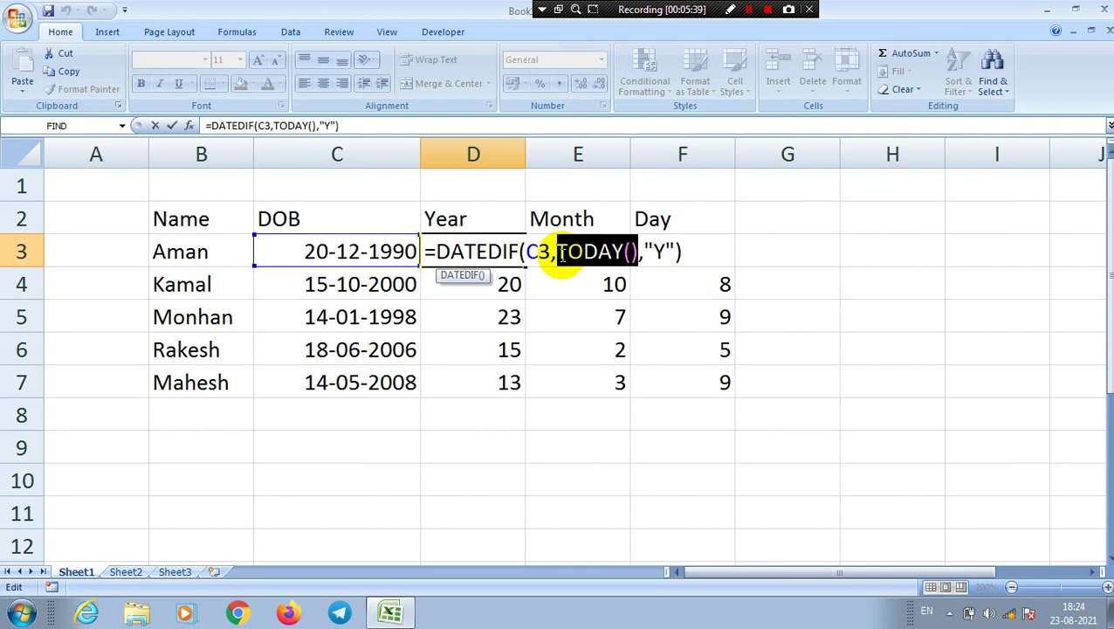
text(01)
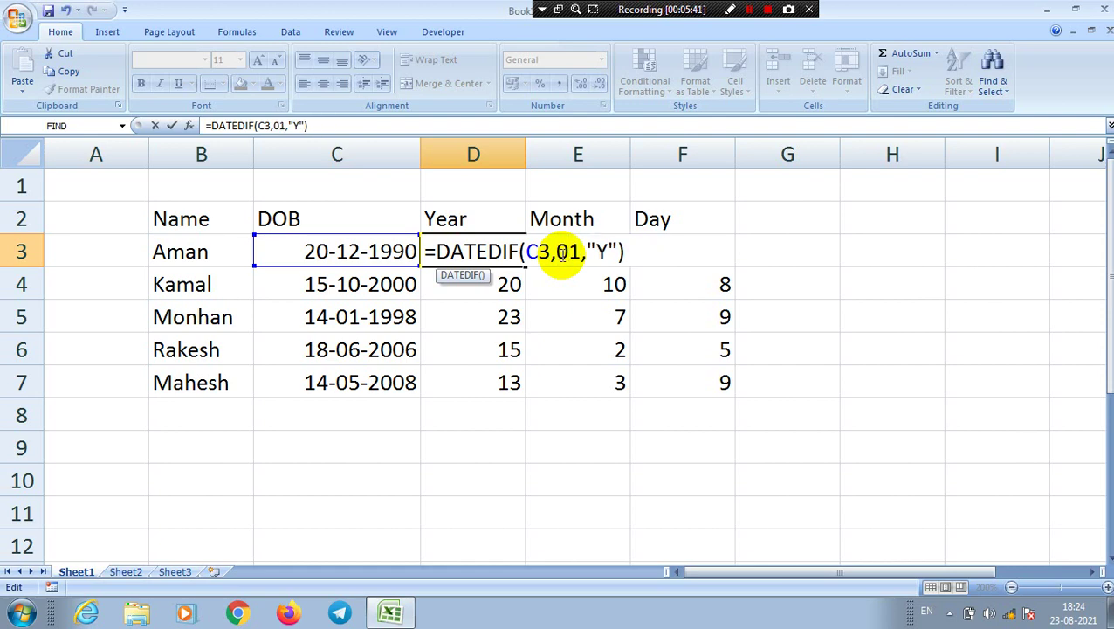
text(/)
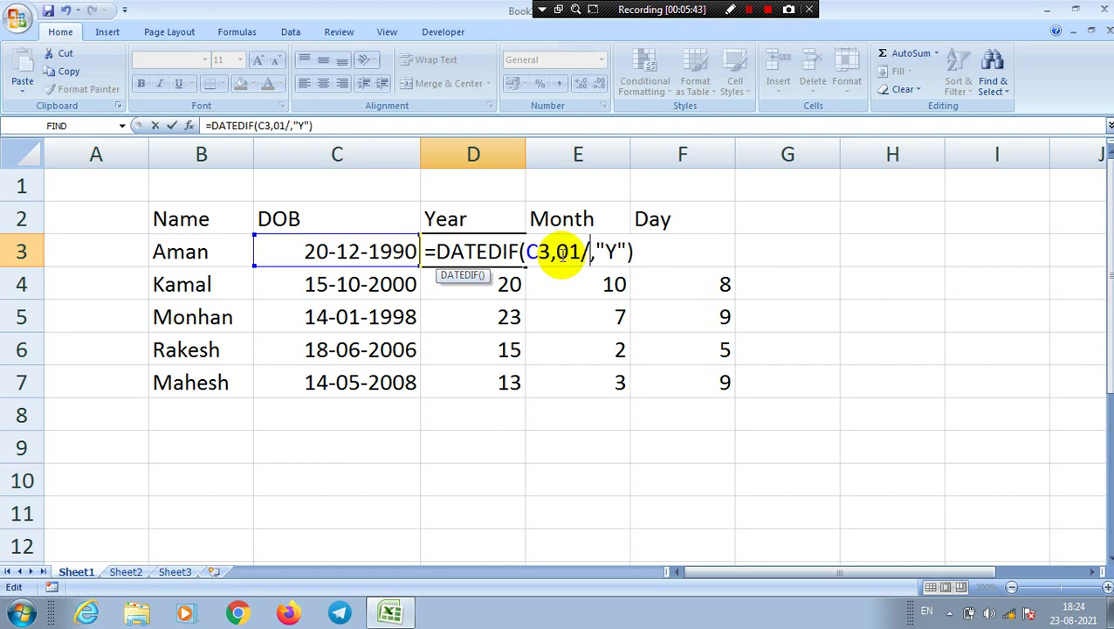
text(07/)
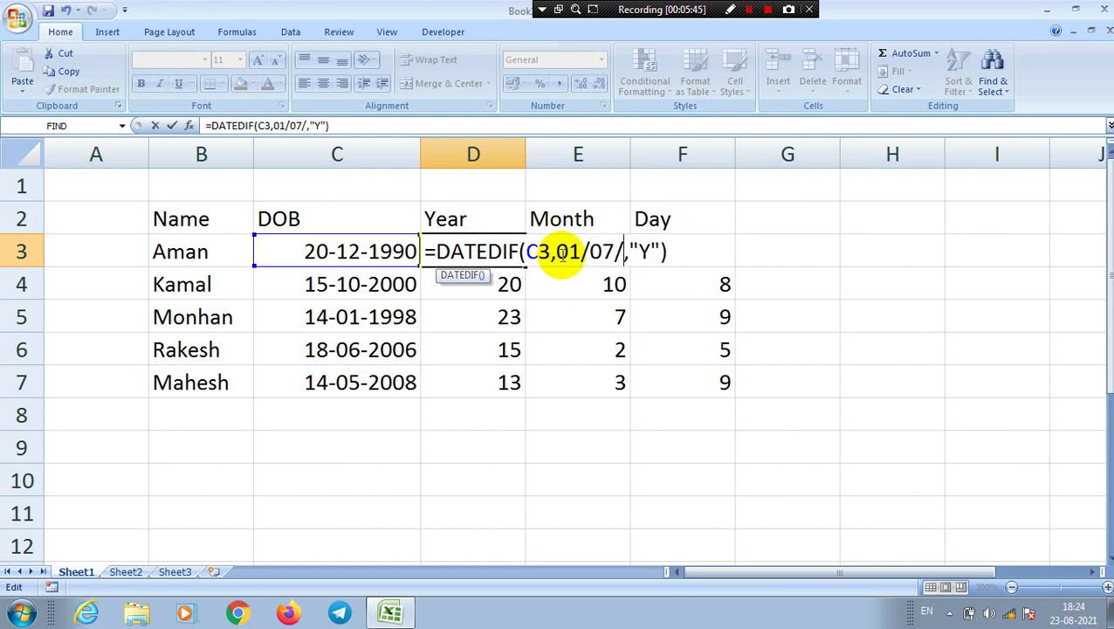
text(2021)
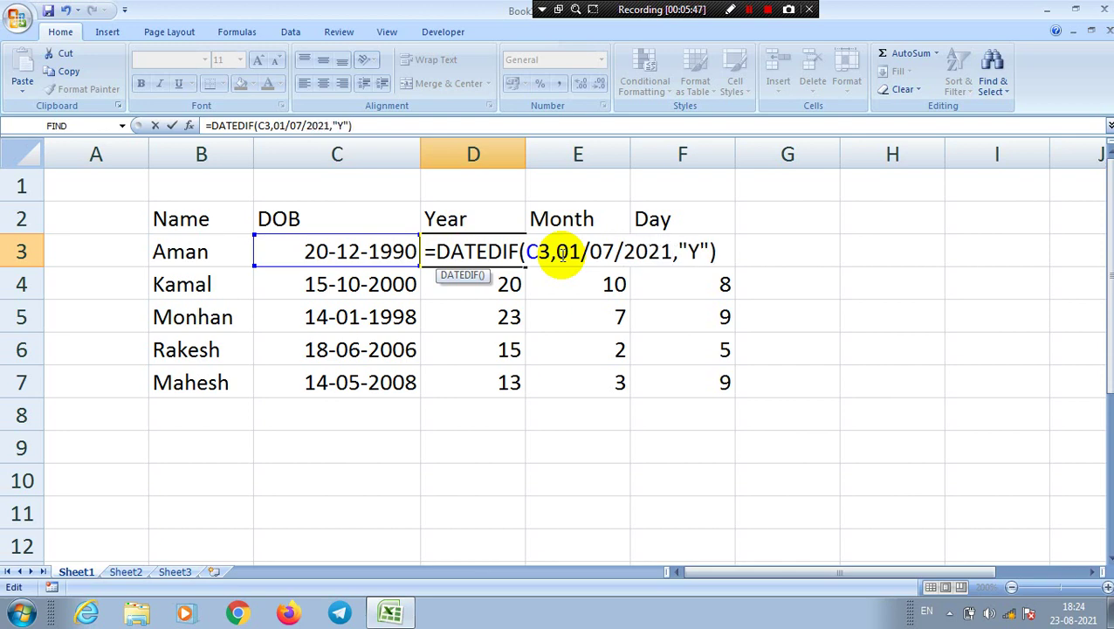
key(Return)
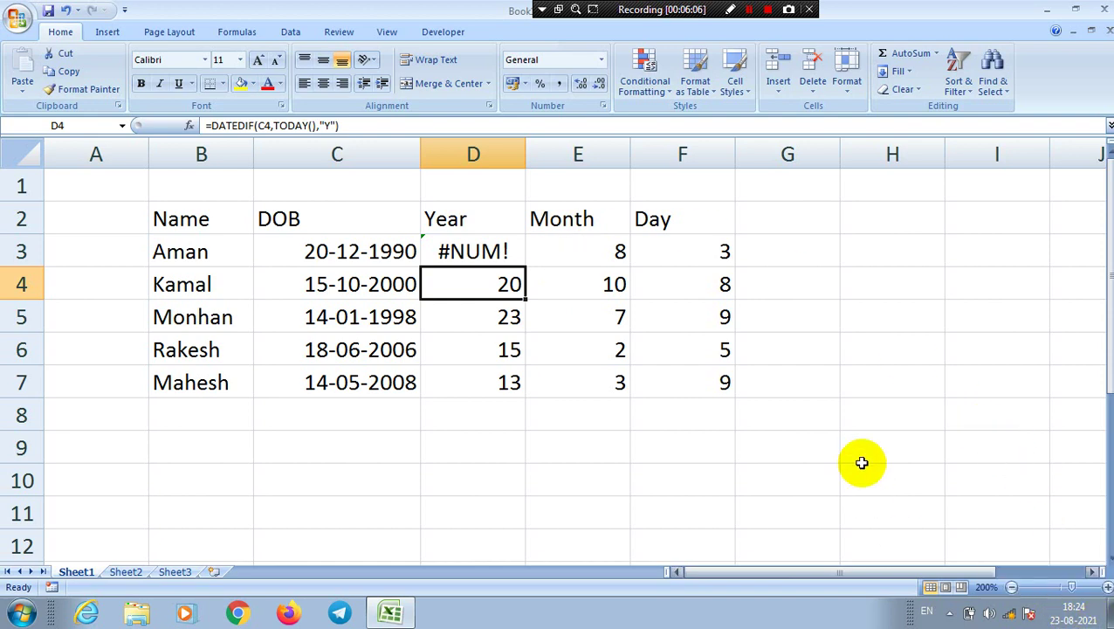
Rewrite D3's end date with hyphens as 1-07-2021.
double_click(476, 252)
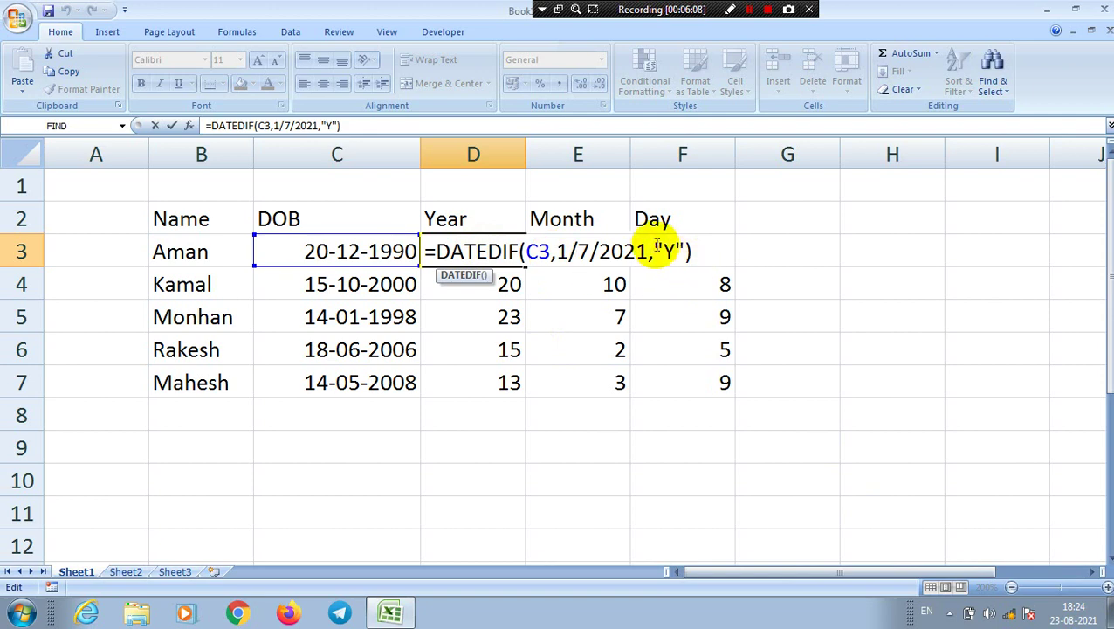
click(577, 251)
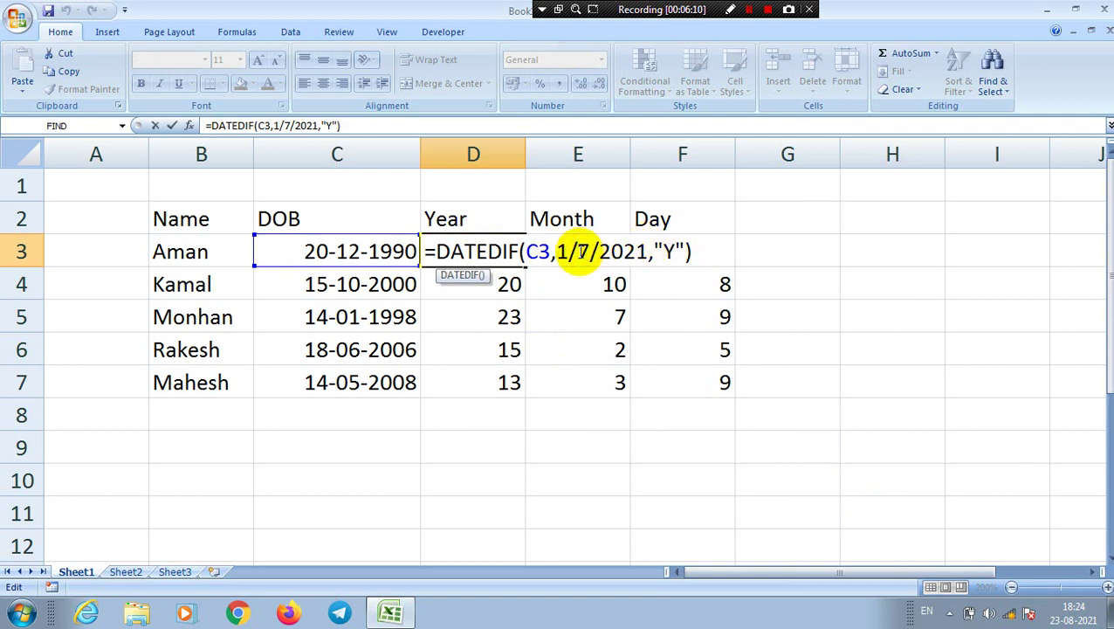
key(BackSpace)
text(-)
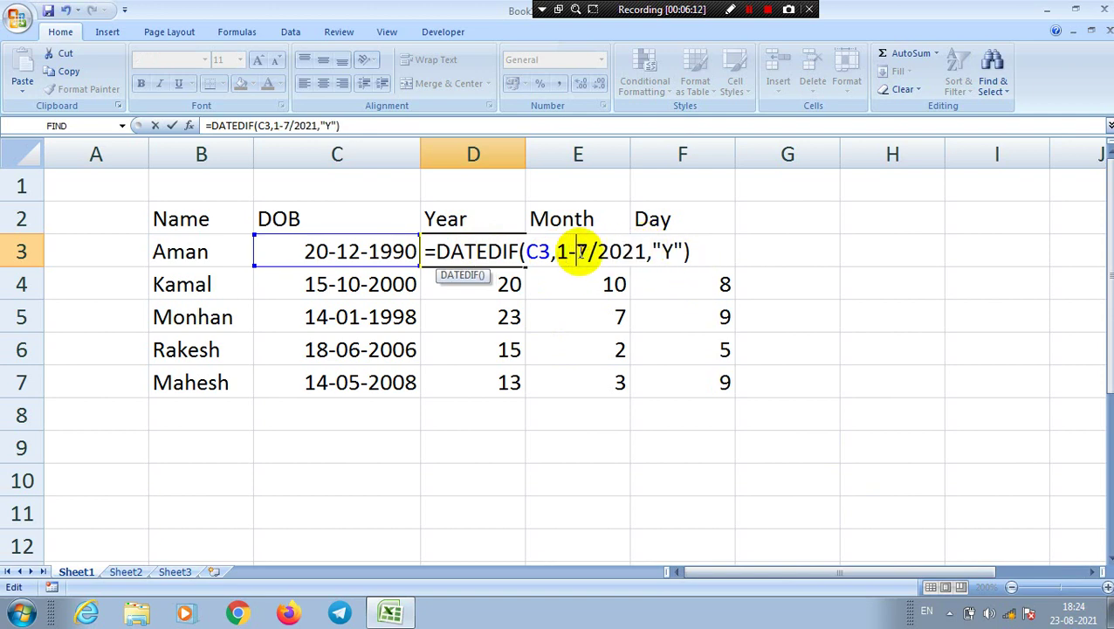
text(0)
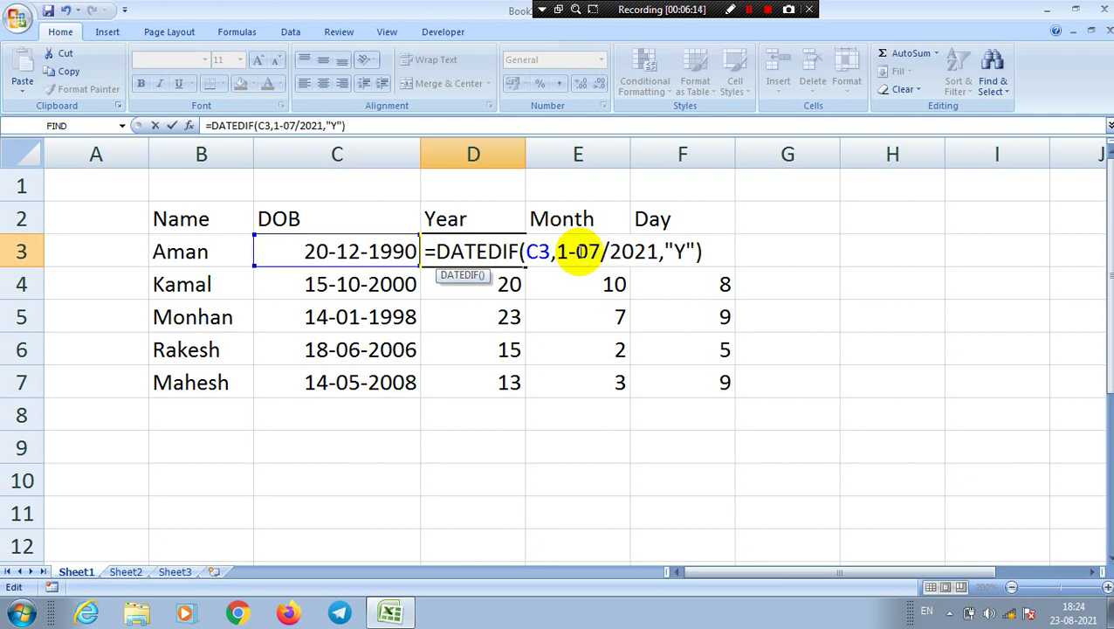
key(Right)
key(Delete)
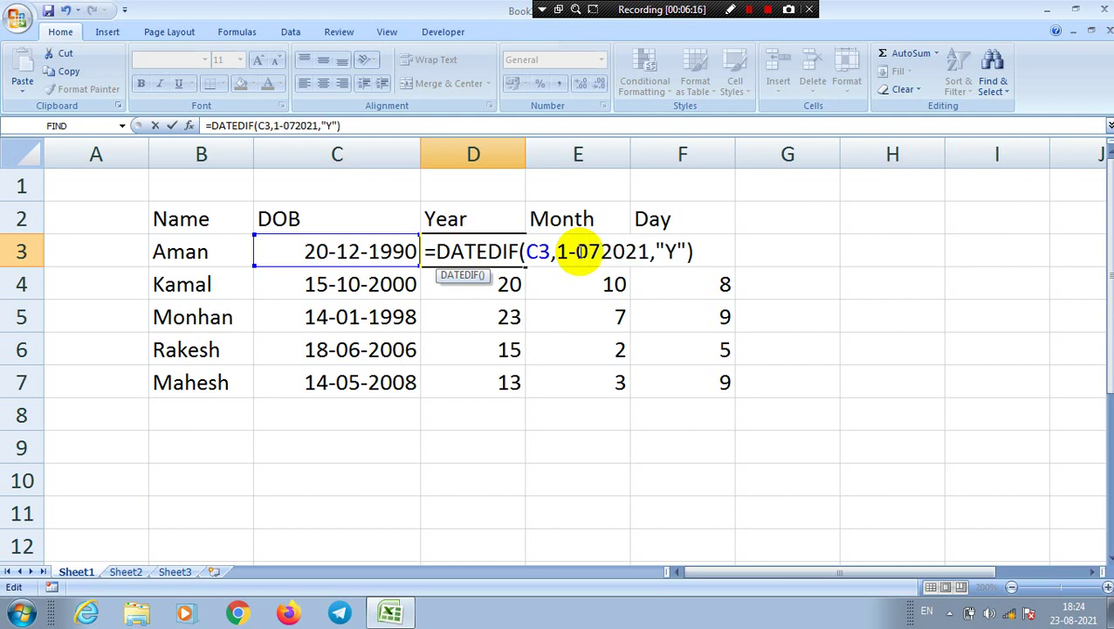
text(-)
key(Return)
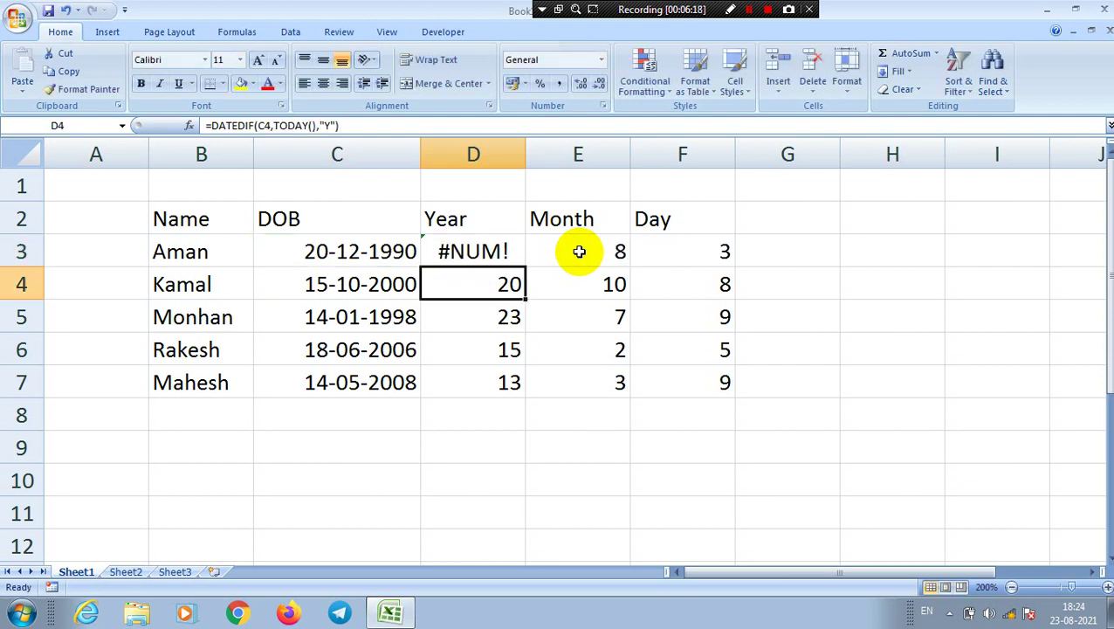
Re-edit D3's end date to 01-7-2021; the cell still shows #NUM!
click(505, 251)
double_click(508, 251)
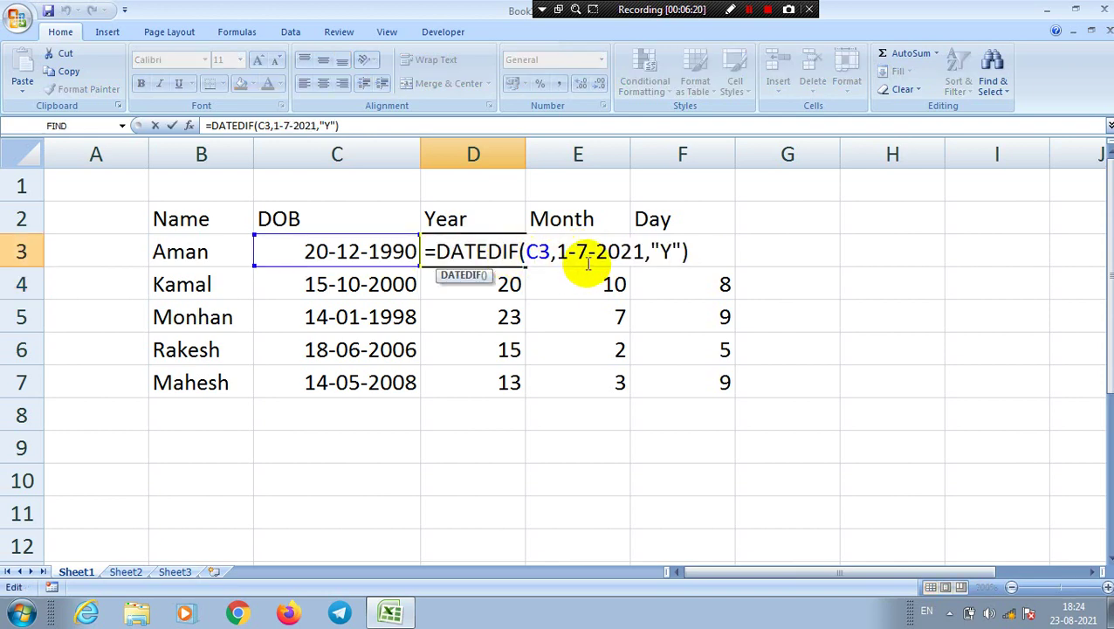
text(0)
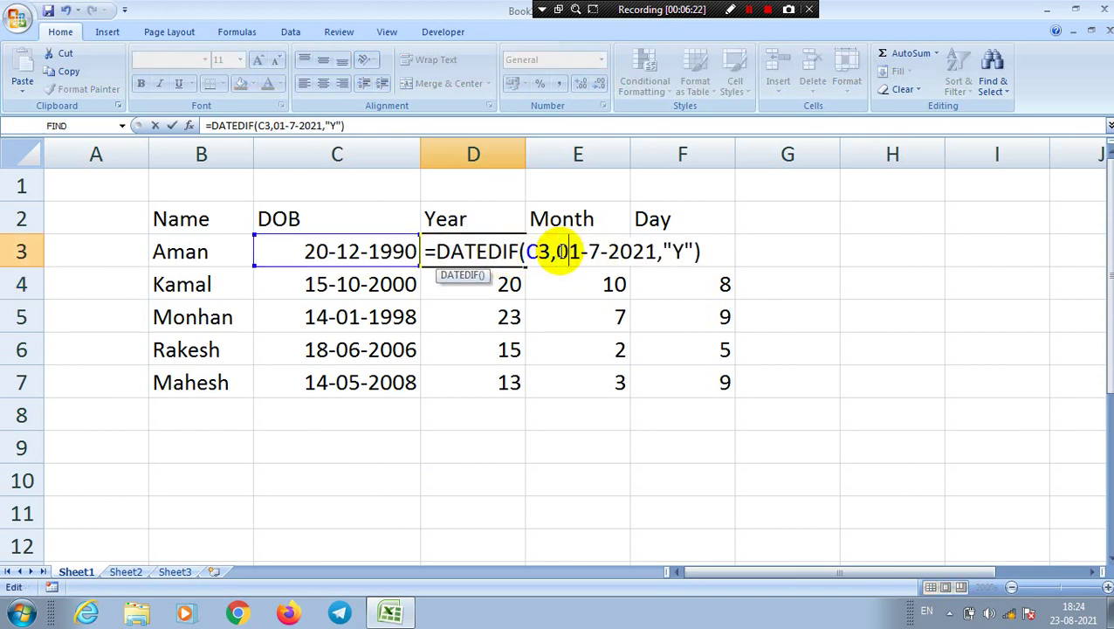
key(Return)
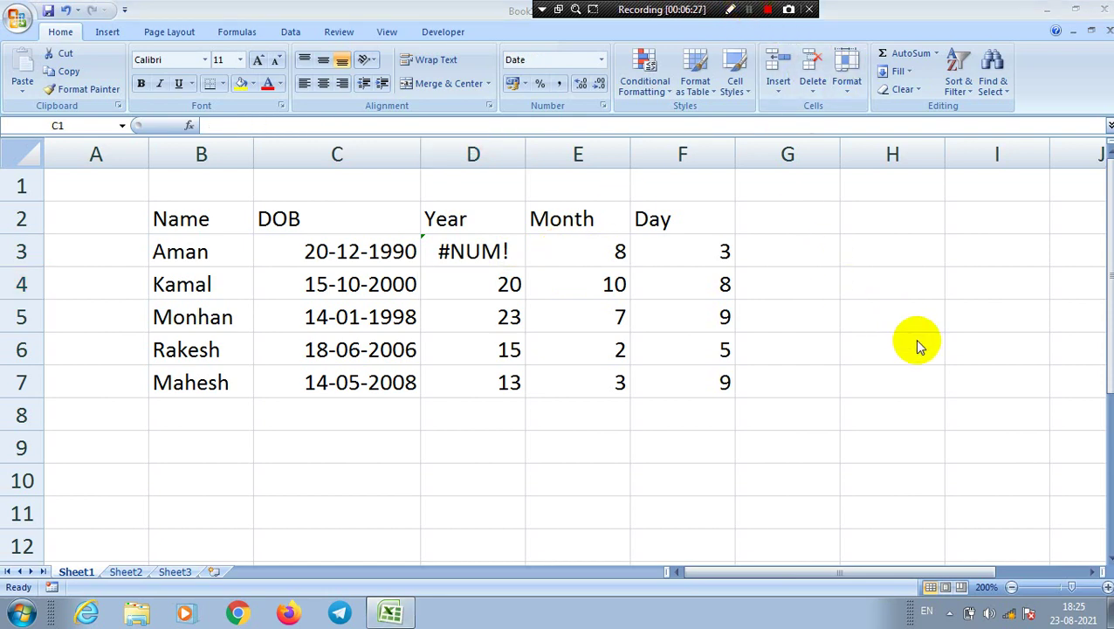
In D3's DATEDIF formula, replace the C1 argument with the typed date 01/07/2021.
click(485, 250)
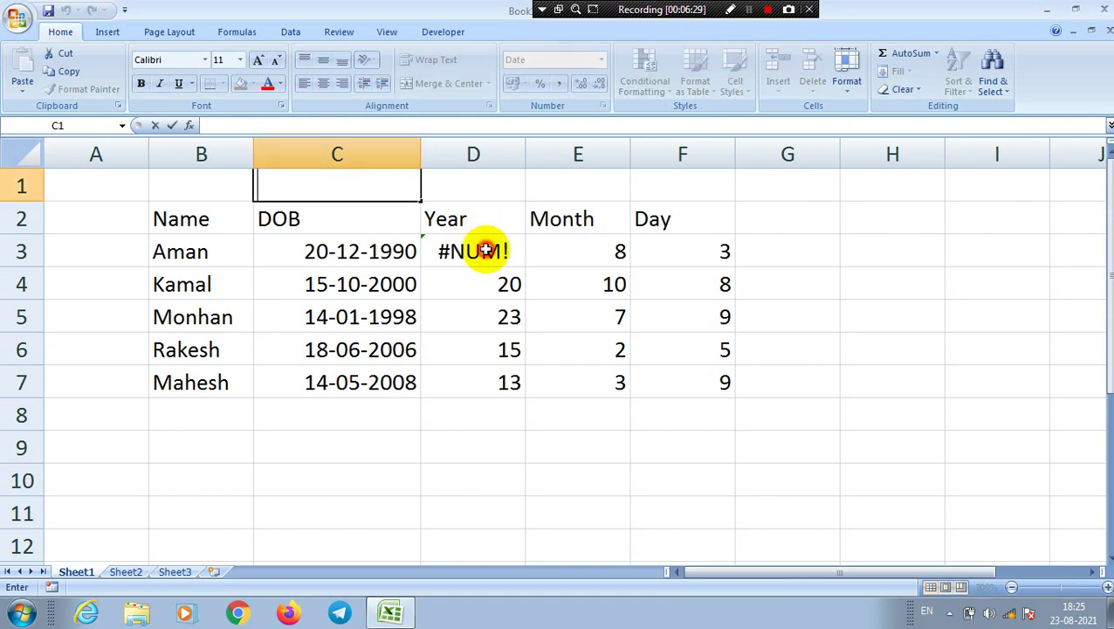
double_click(487, 251)
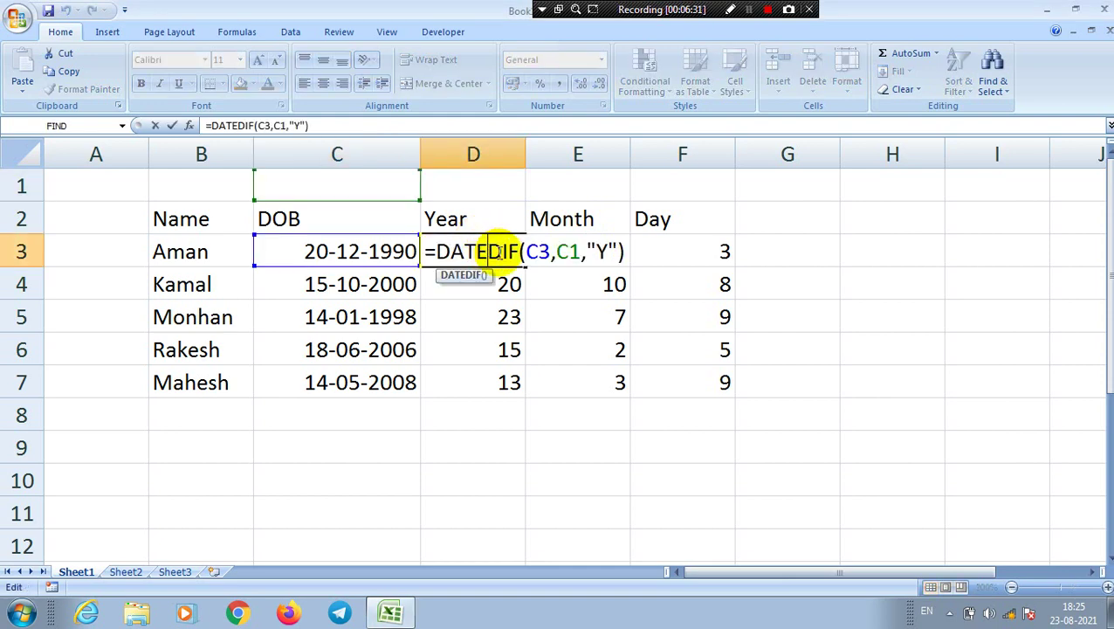
drag(581, 251, 557, 252)
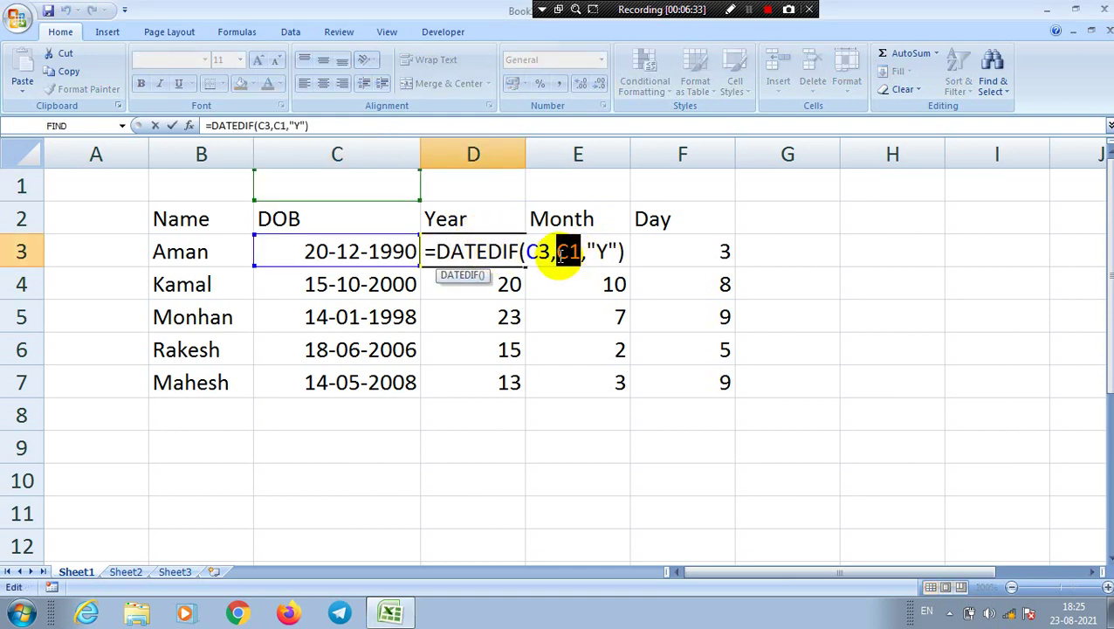
key(Delete)
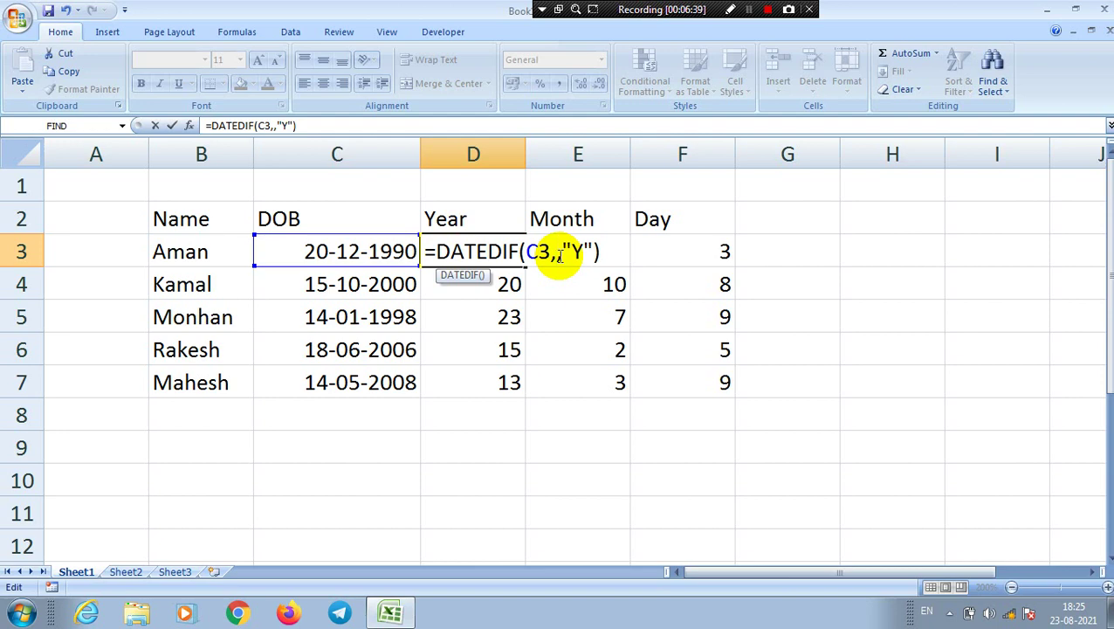
text(01/)
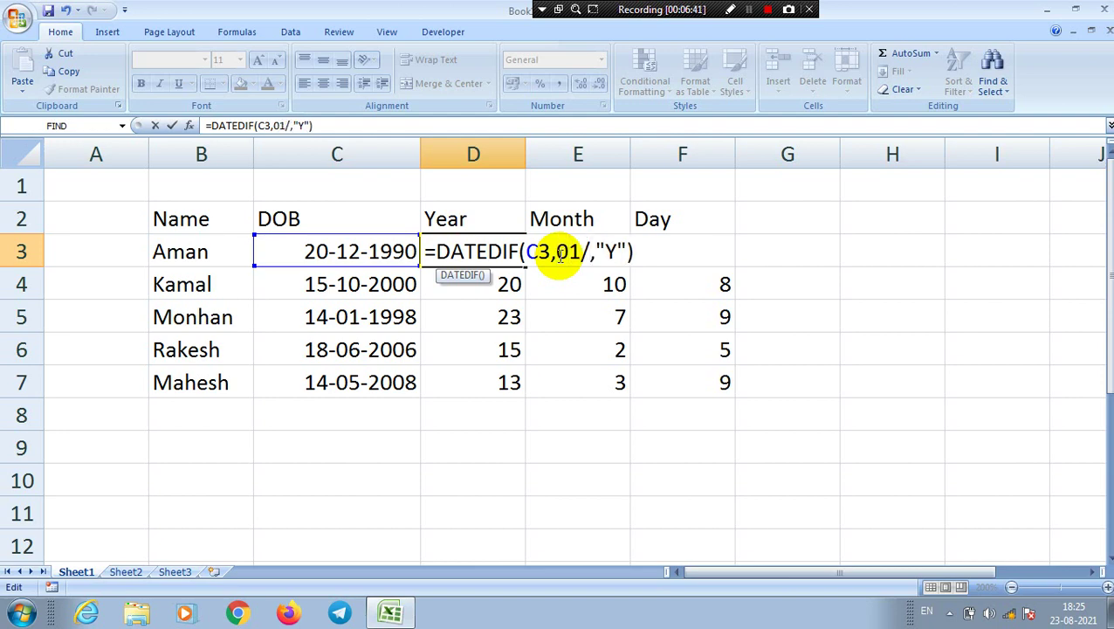
text(07/)
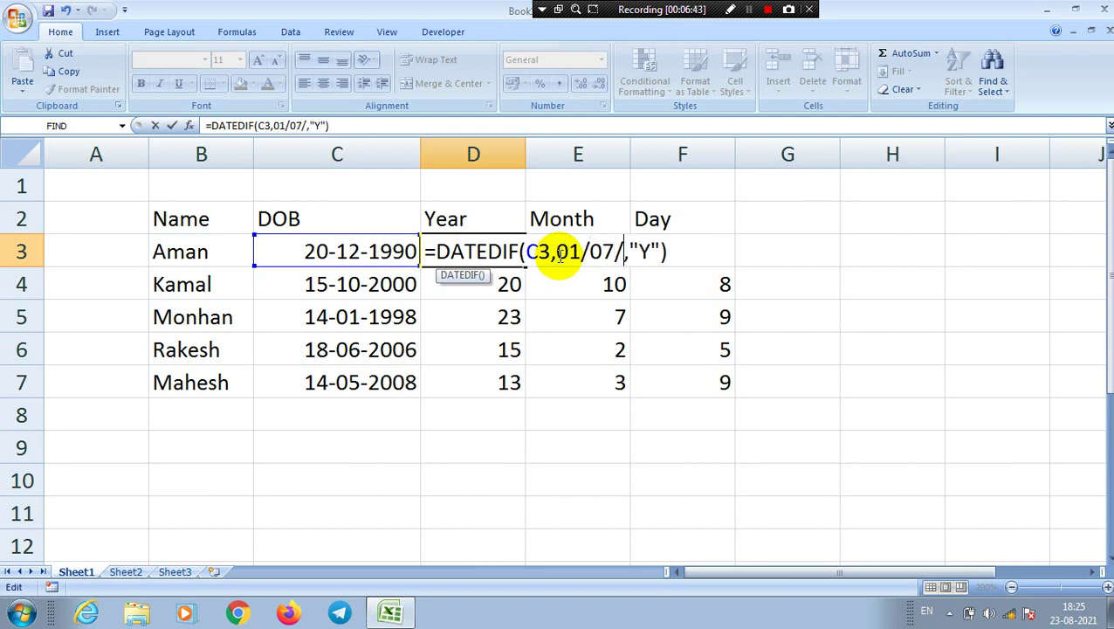
text(2022)
key(BackSpace)
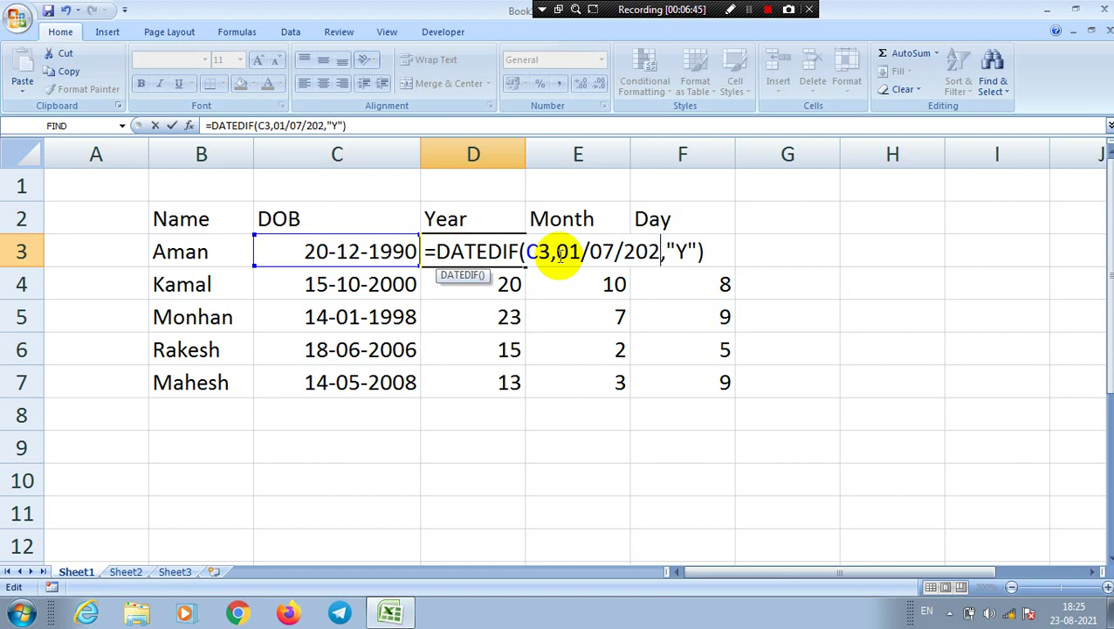
text(1)
key(Return)
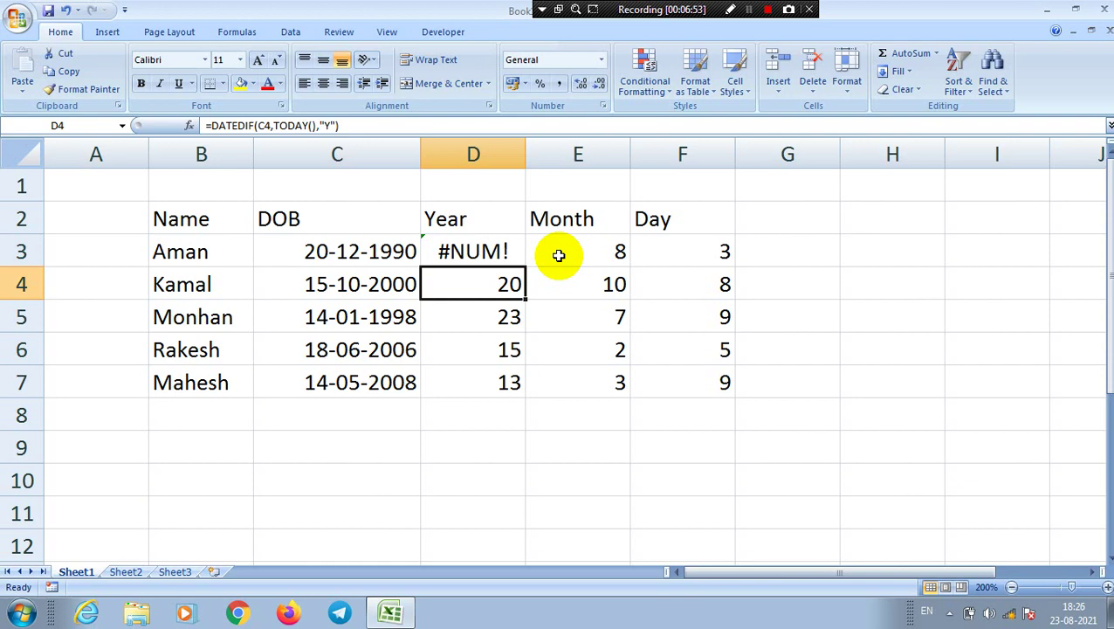
Enter the label Date in B1 and the date 01/07/2021 in C1.
click(215, 178)
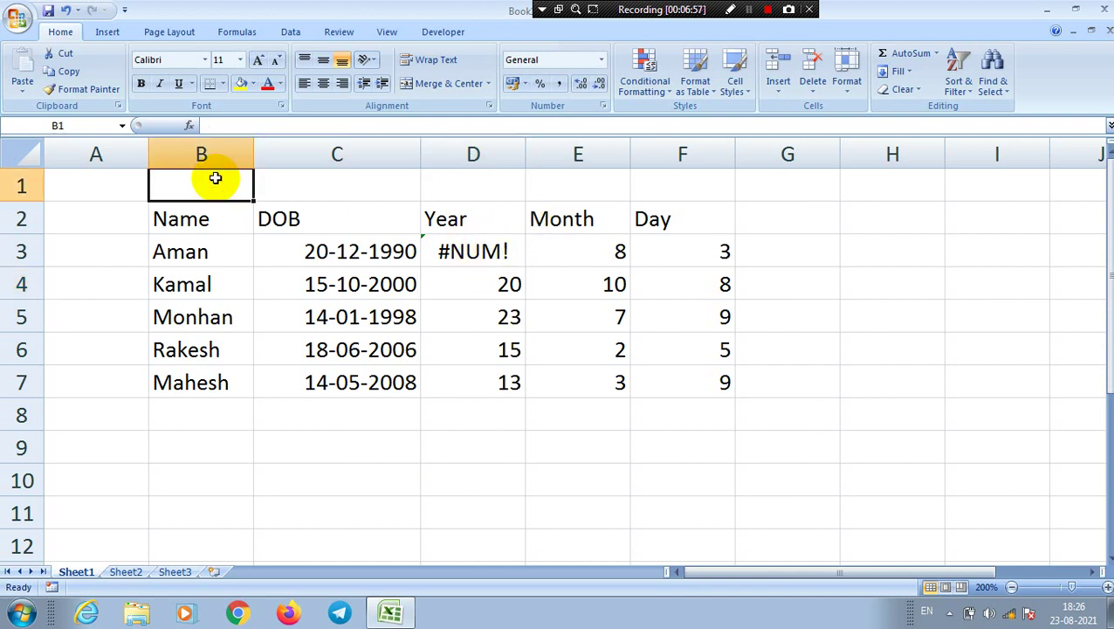
text(Date)
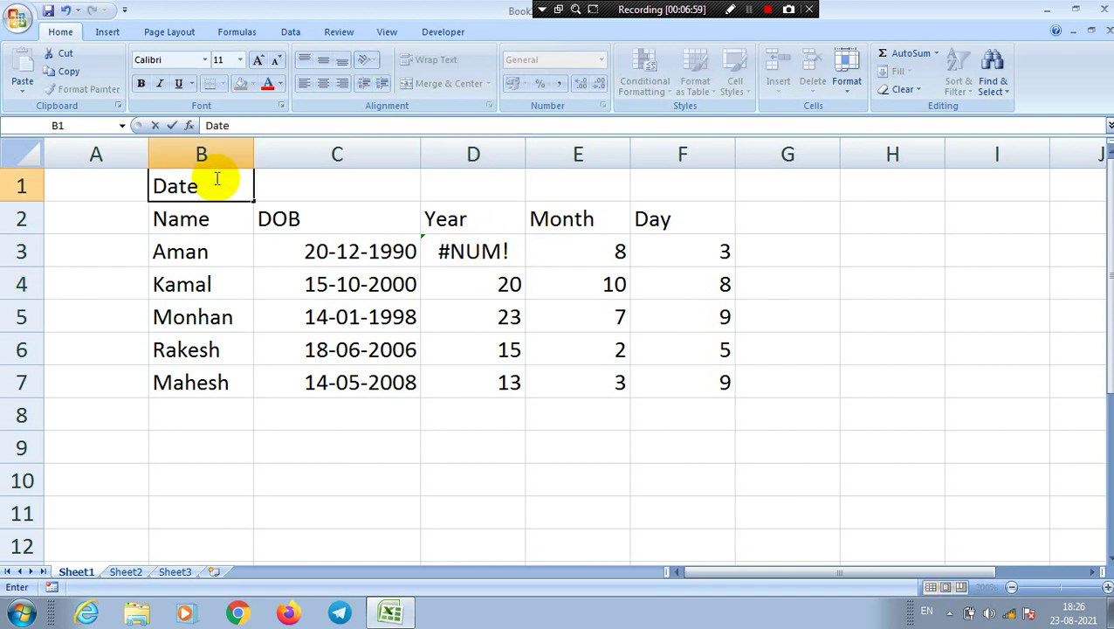
key(Tab)
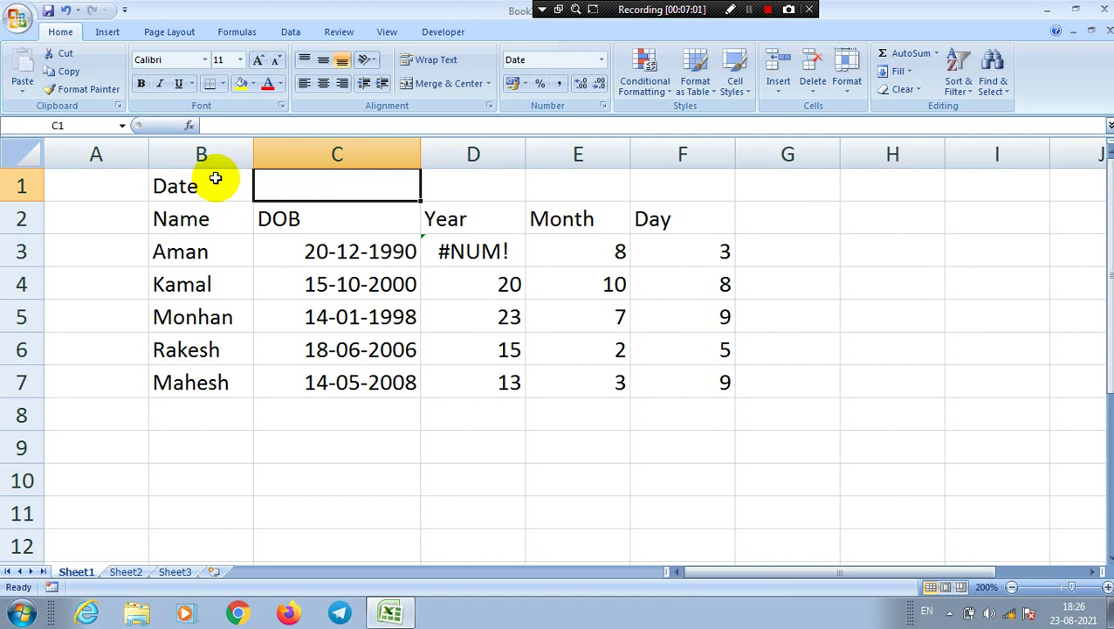
text(01/)
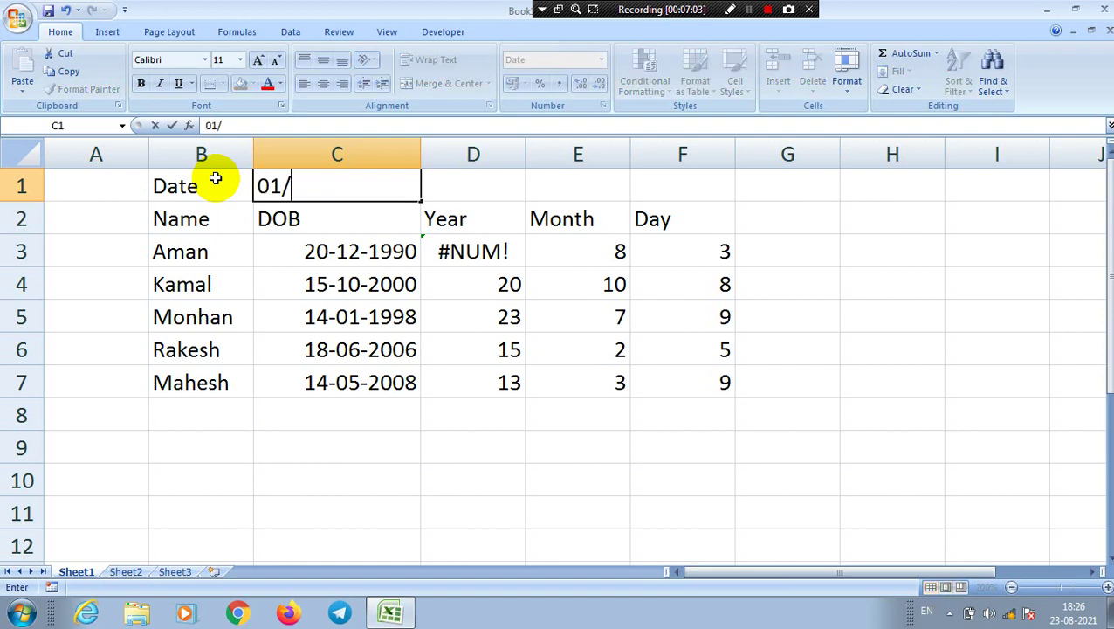
text(07/20)
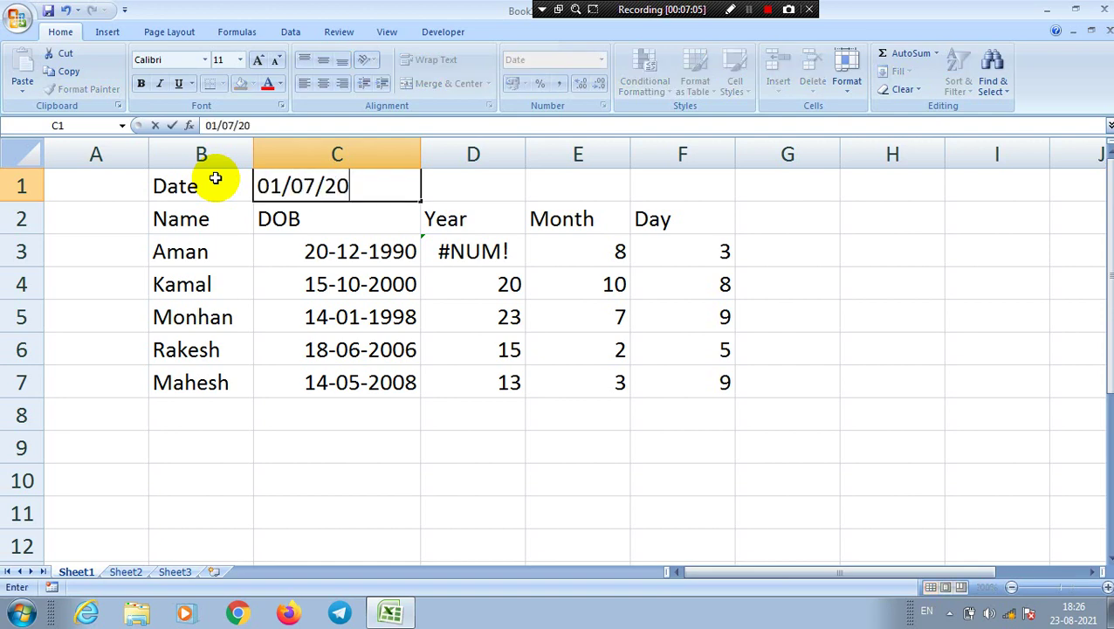
text(22)
key(BackSpace)
text(1)
key(Return)
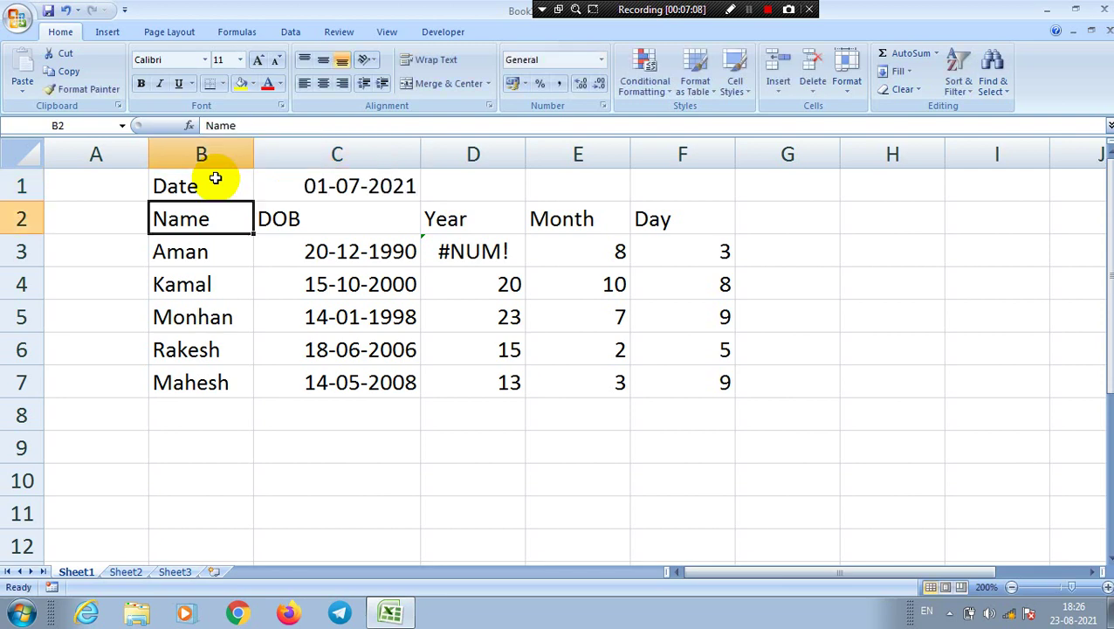
In D3's formula, replace the hard-coded date 1/7/2021 with a reference to C1.
click(454, 255)
double_click(454, 251)
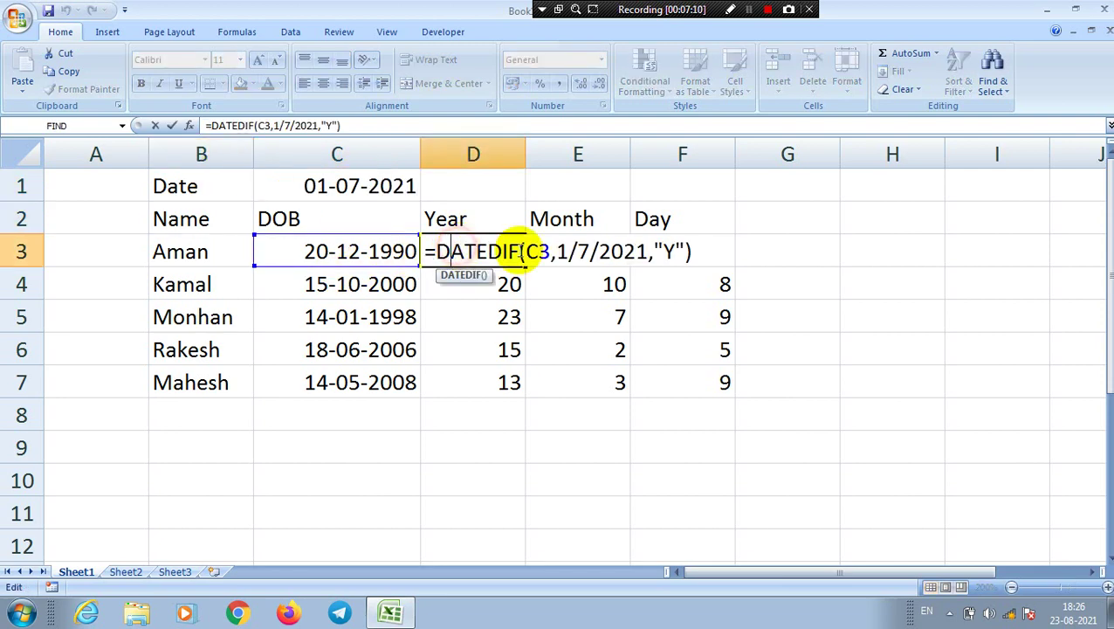
drag(648, 251, 556, 252)
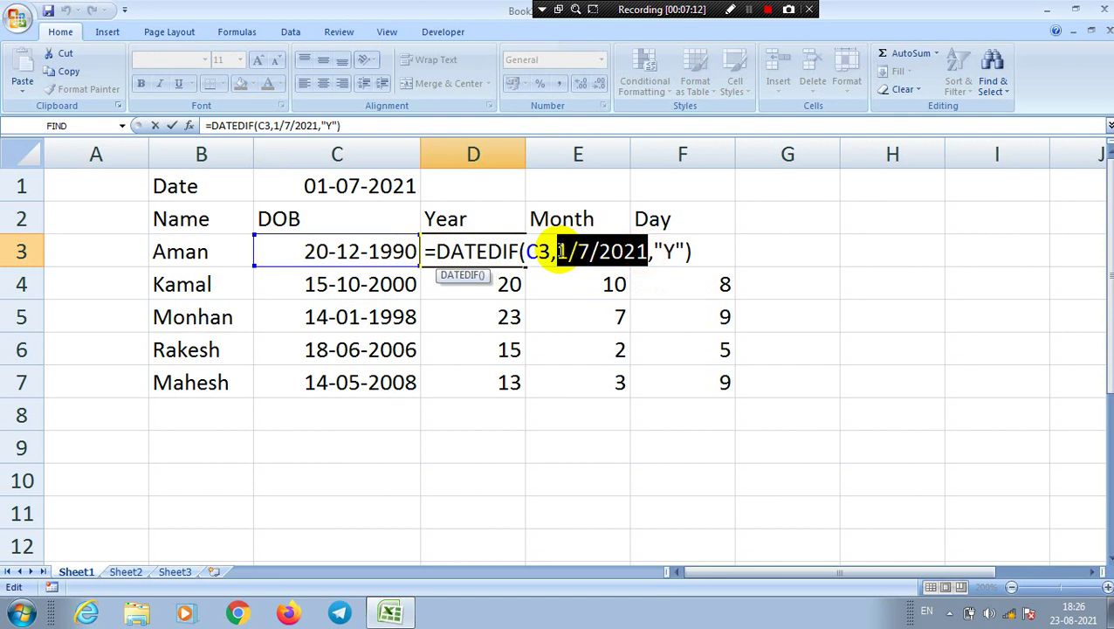
click(372, 186)
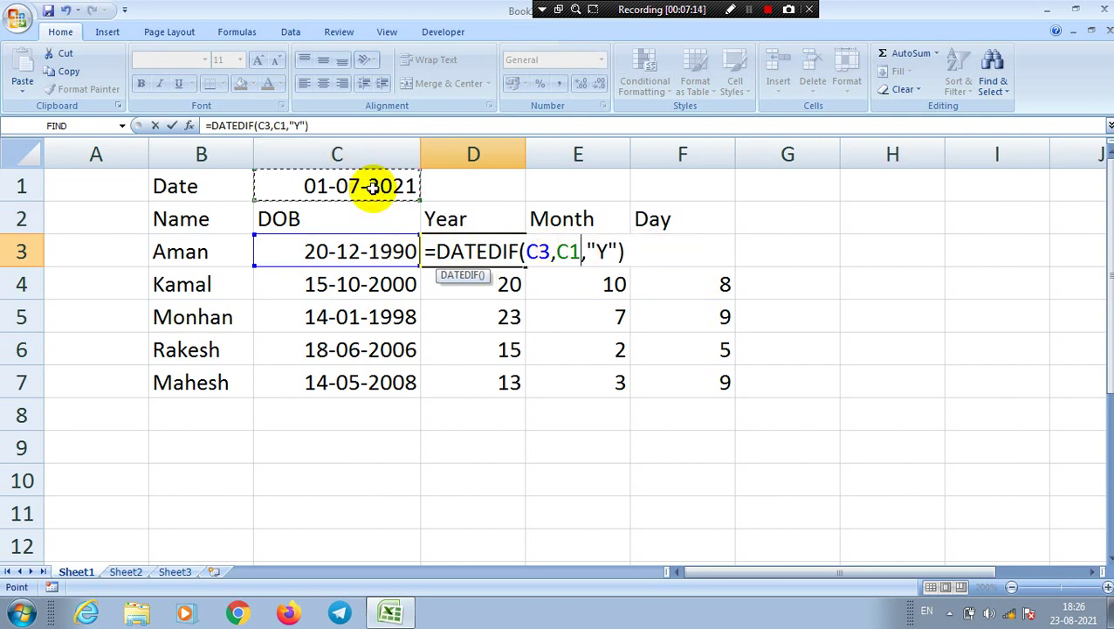
Commit D3's formula, which shows 30, and fill the Year formula down to D7.
key(Return)
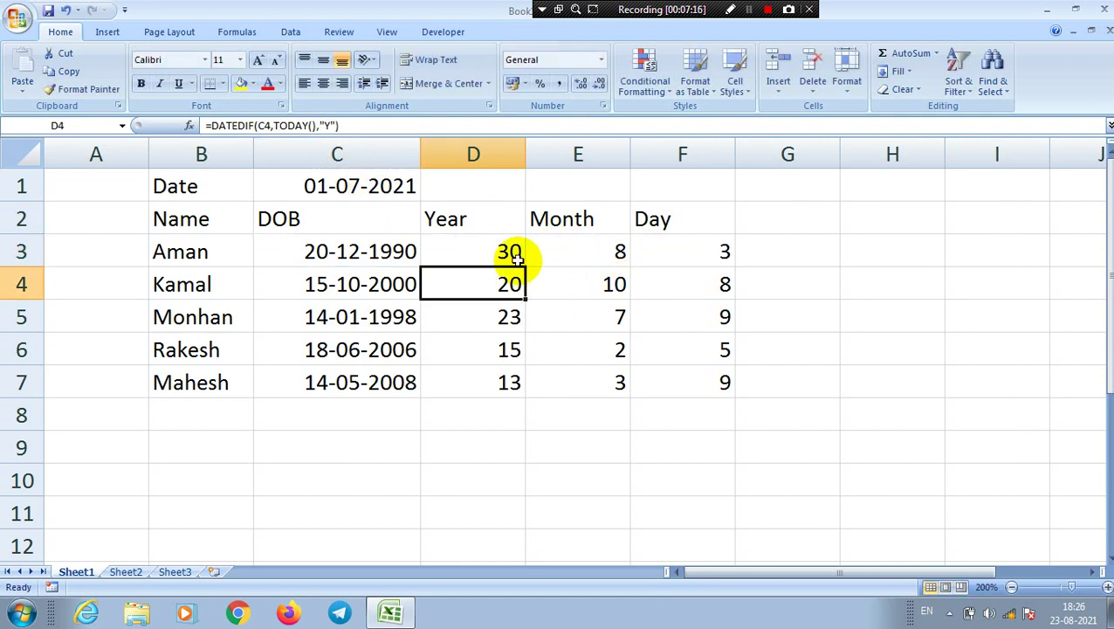
click(519, 255)
drag(527, 262, 530, 381)
click(499, 251)
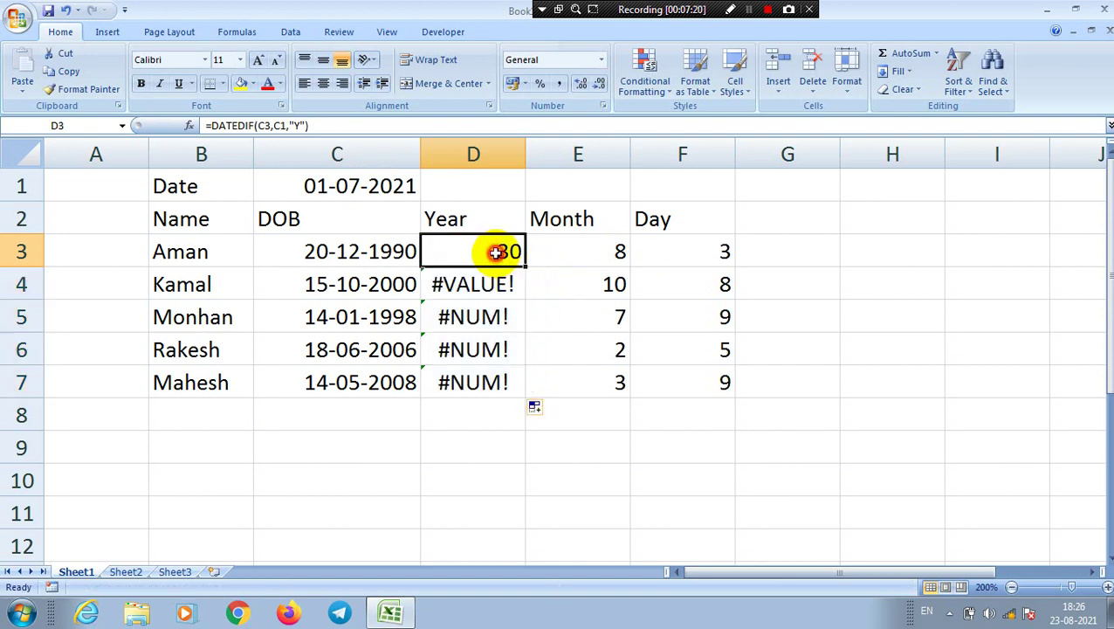
Change the end-date references in D4 and D5 from C2 and C3 to C1.
click(510, 286)
double_click(508, 284)
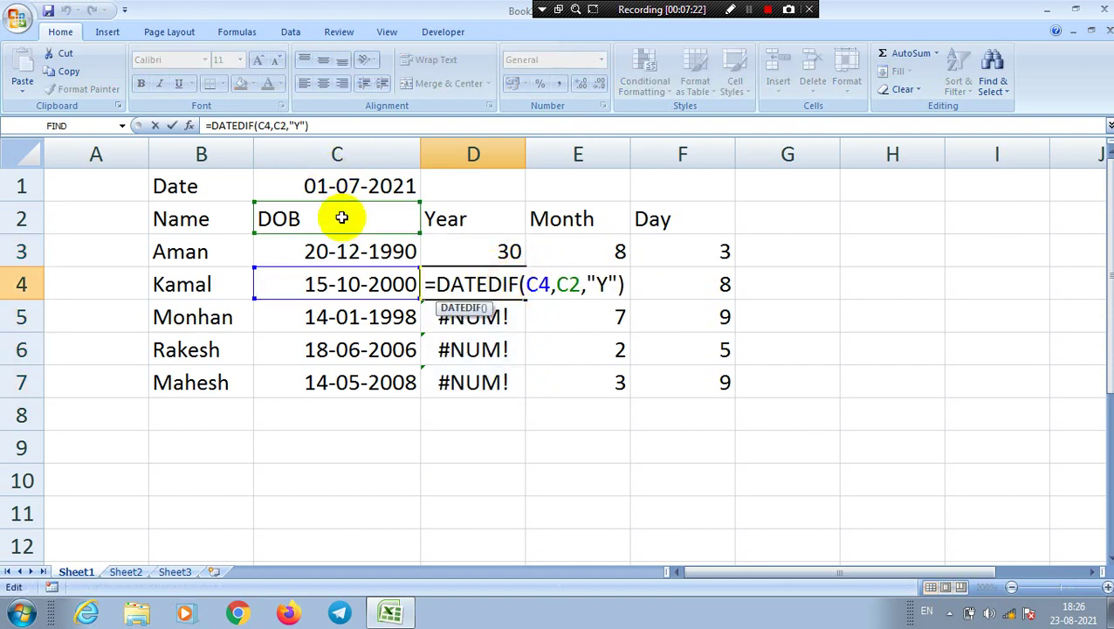
click(580, 284)
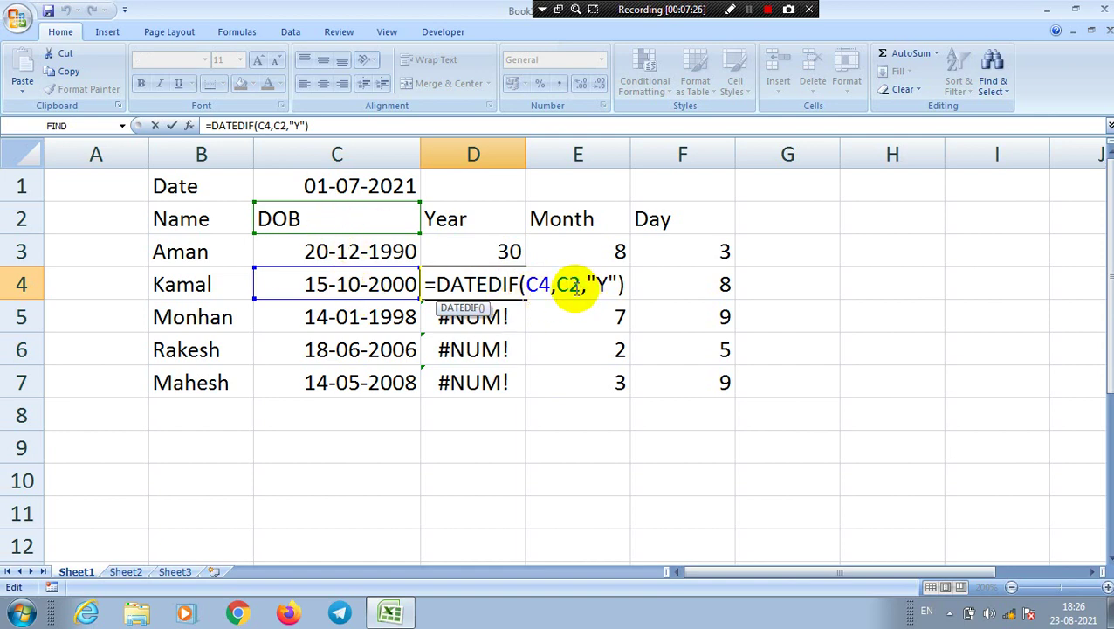
key(BackSpace)
text(1)
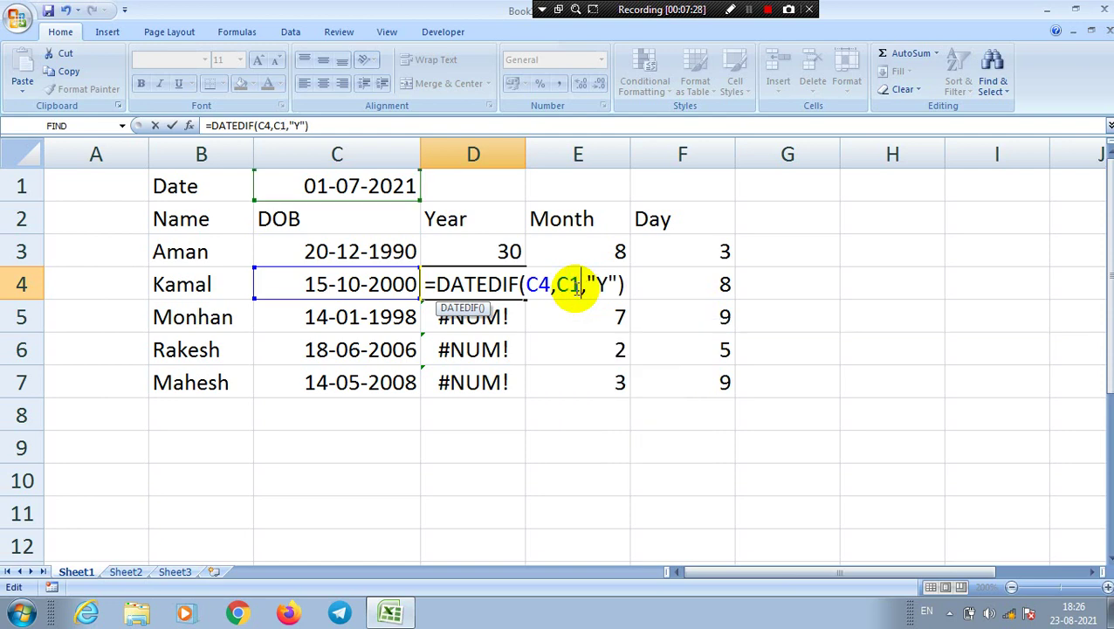
key(Return)
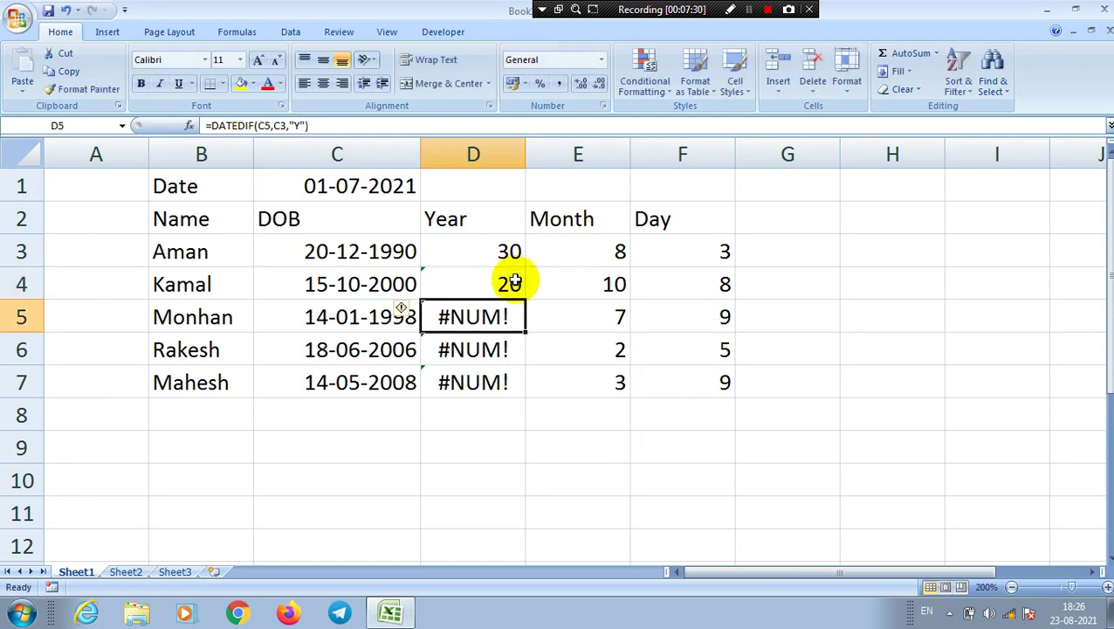
double_click(509, 314)
click(578, 318)
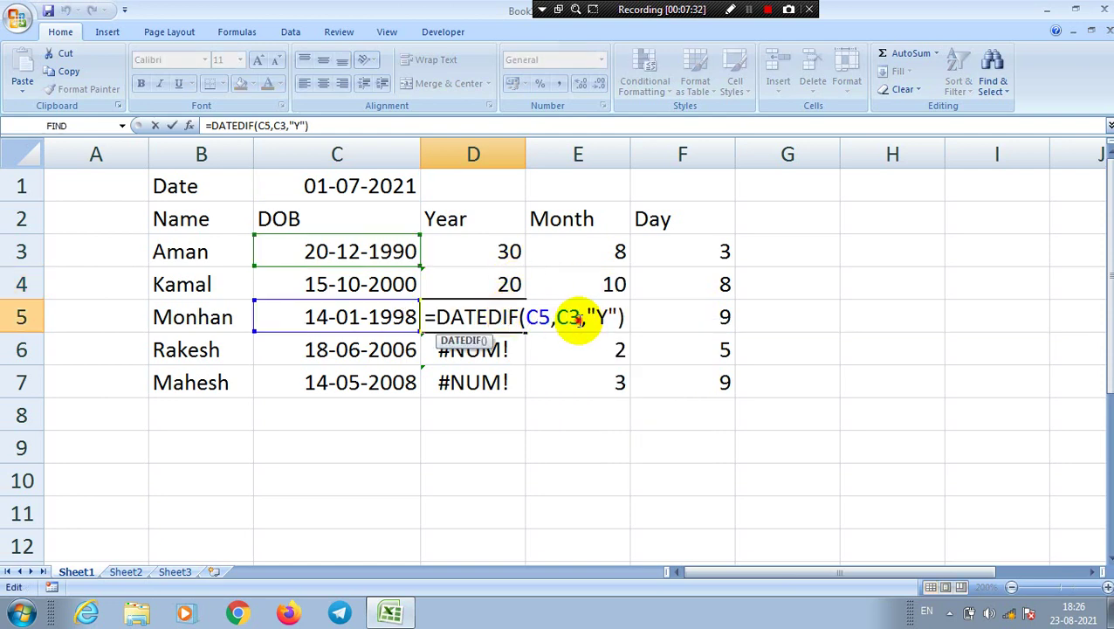
key(BackSpace)
text(1)
key(Return)
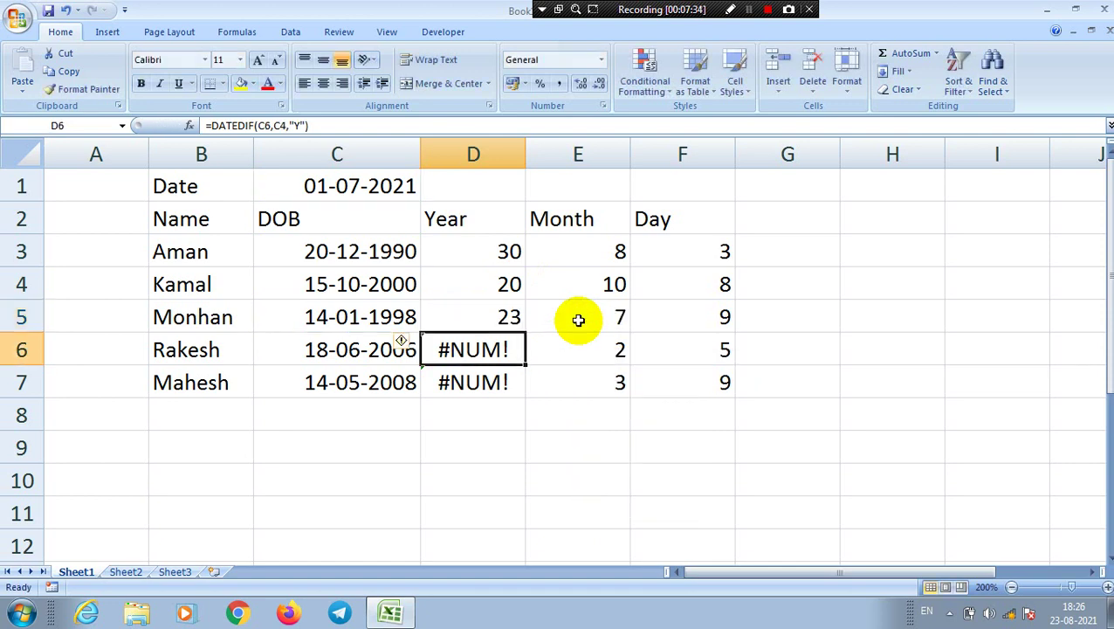
Change the end-date references in D6 and D7 from C4 and C5 to C1, showing 15 and 13.
key(F2)
key(Left)
key(Left)
key(Left)
key(Left)
key(Left)
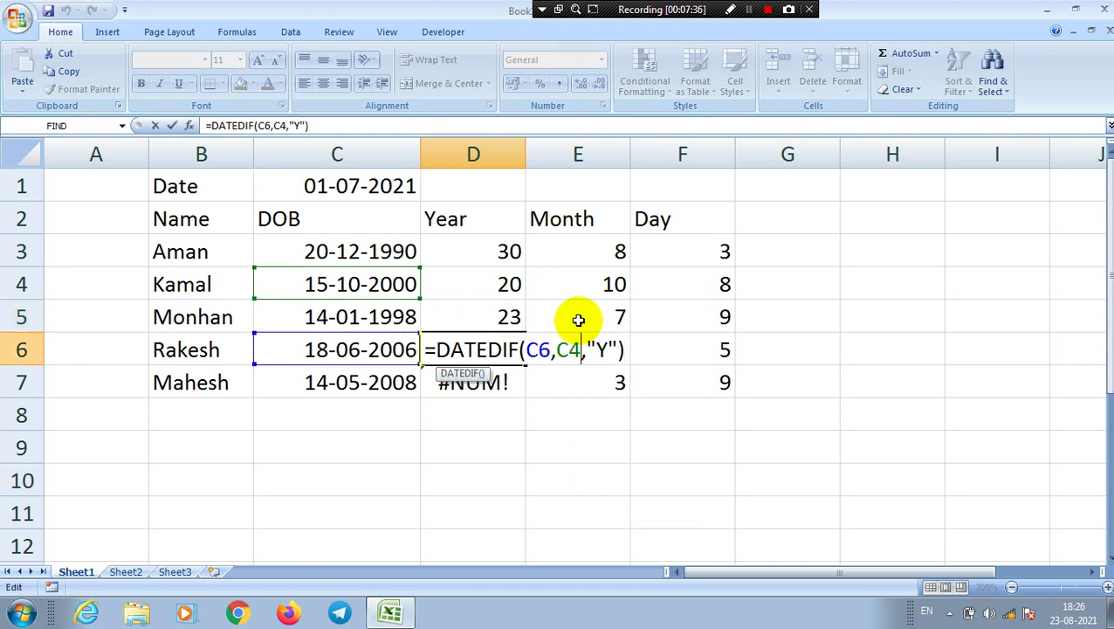
key(BackSpace)
text(1)
key(Return)
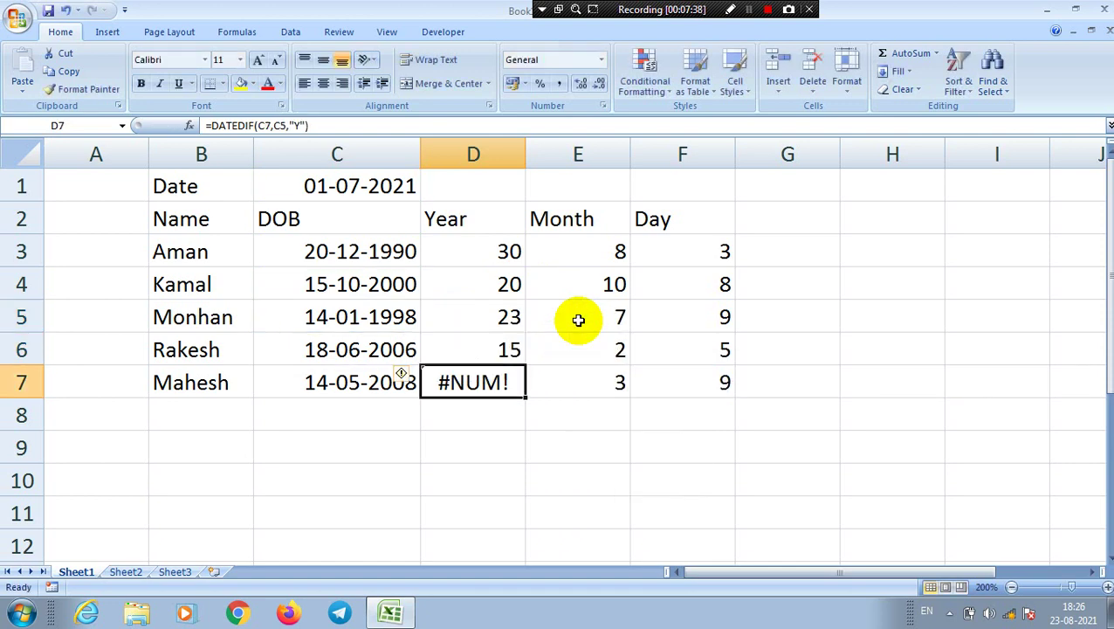
key(F2)
key(Left)
key(Left)
key(Left)
key(Left)
key(Left)
key(BackSpace)
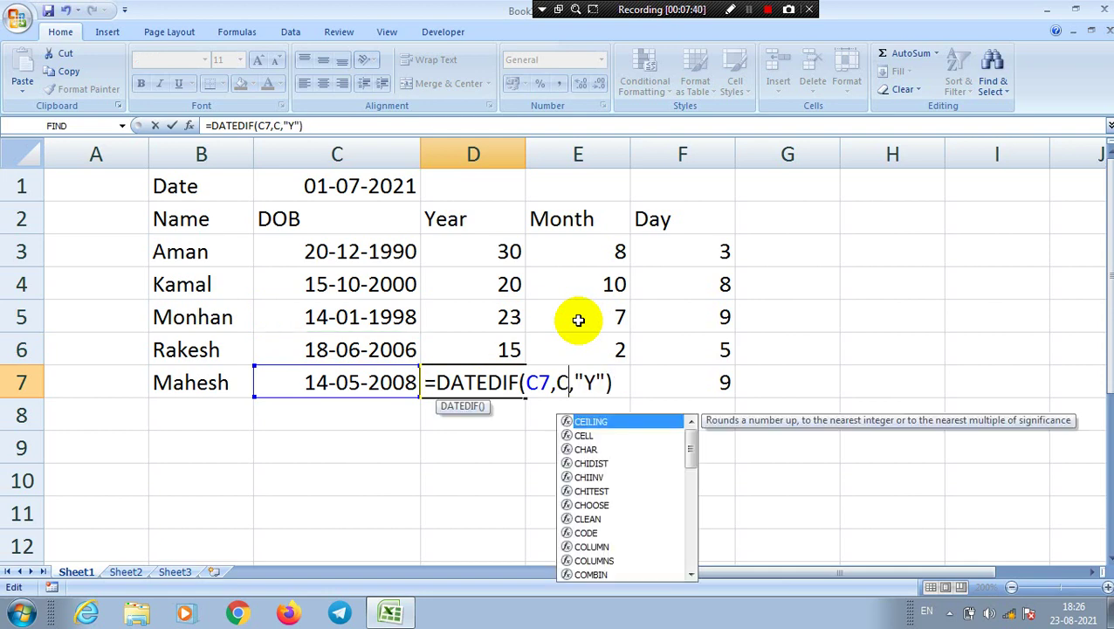
text(1)
key(Return)
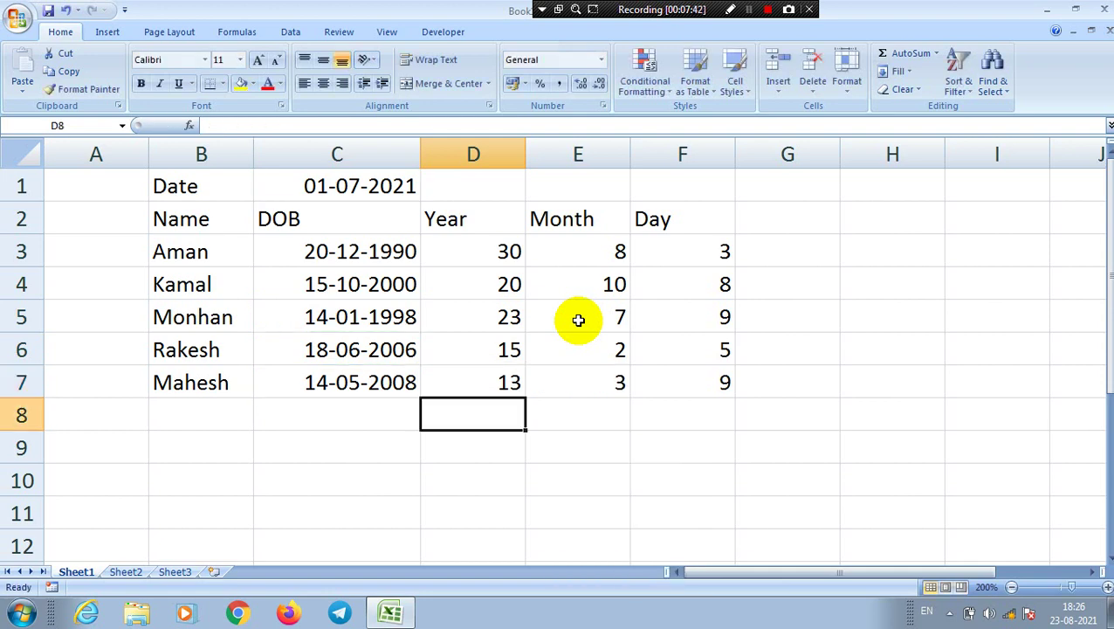
Replace TODAY() in E3's Month formula with C1 so it shows 6.
double_click(603, 255)
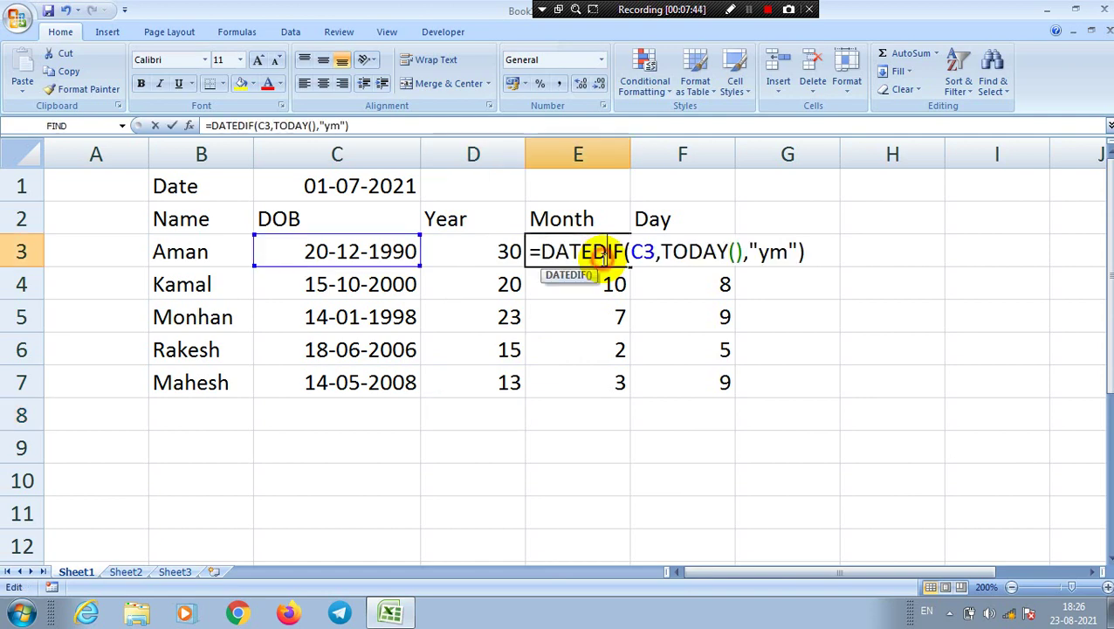
drag(742, 252, 664, 253)
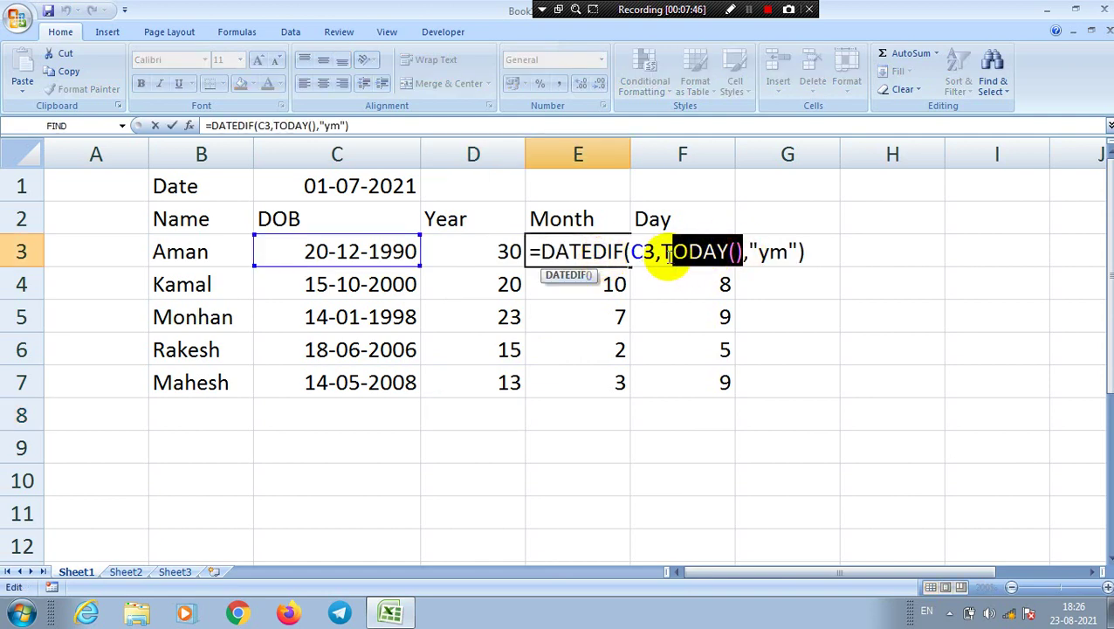
text(c)
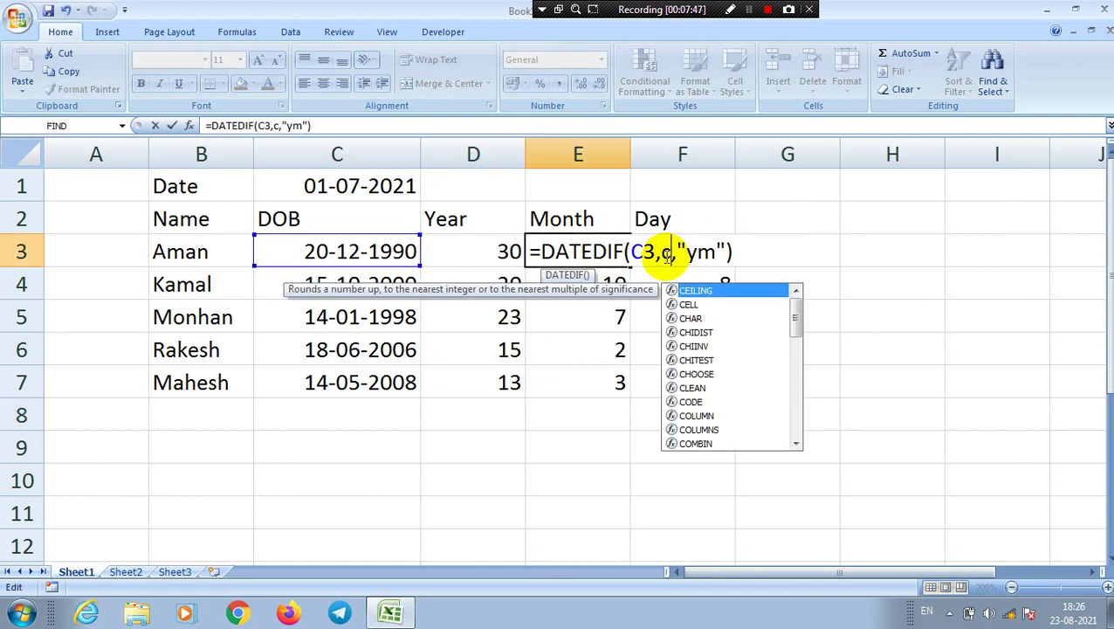
text(1)
key(Return)
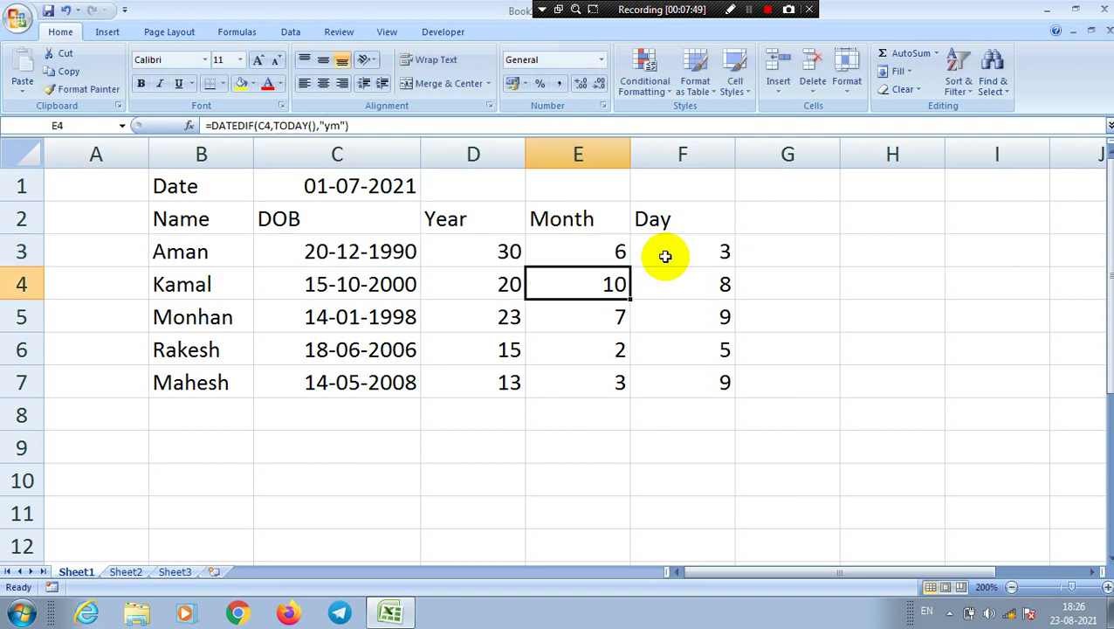
Copy E3's Month formula down to E7, which produces #VALUE! and #NUM! errors.
double_click(620, 254)
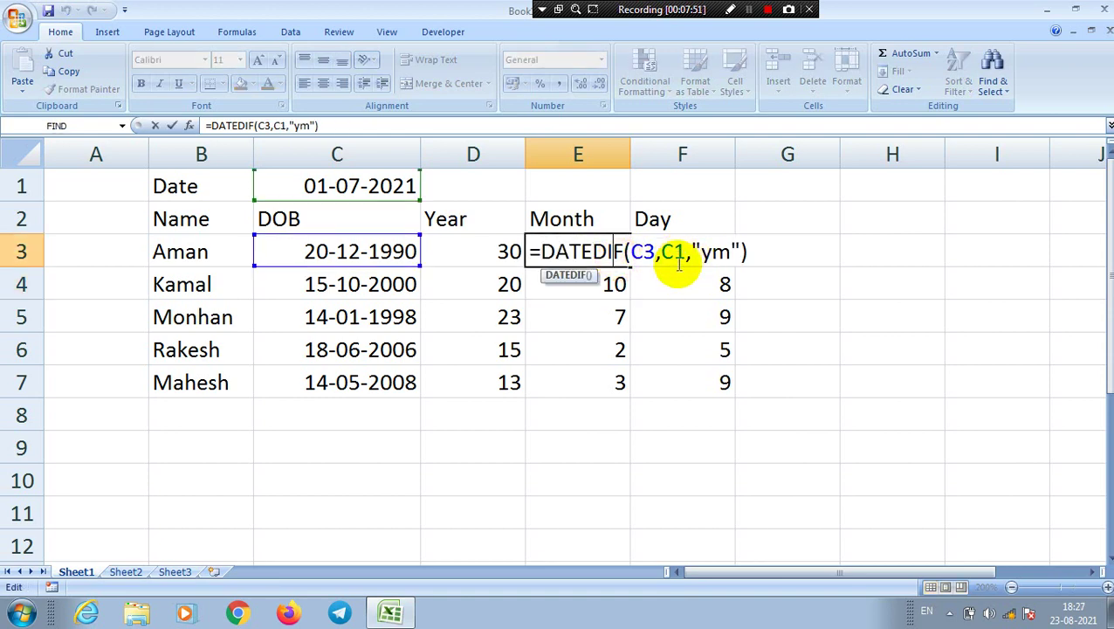
key(Return)
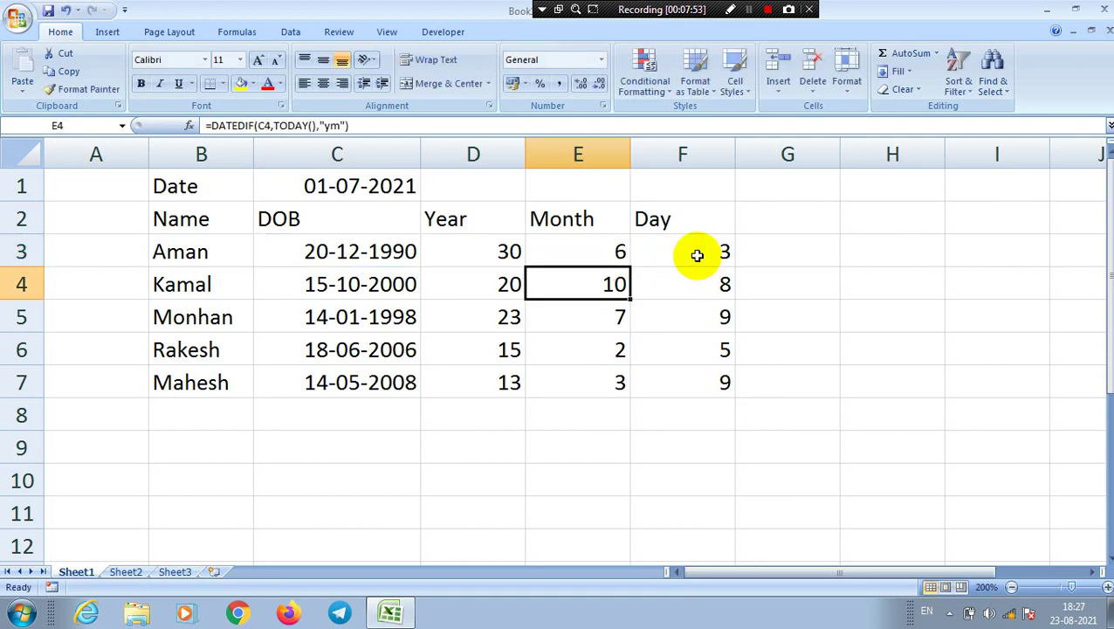
click(626, 252)
drag(630, 269, 633, 398)
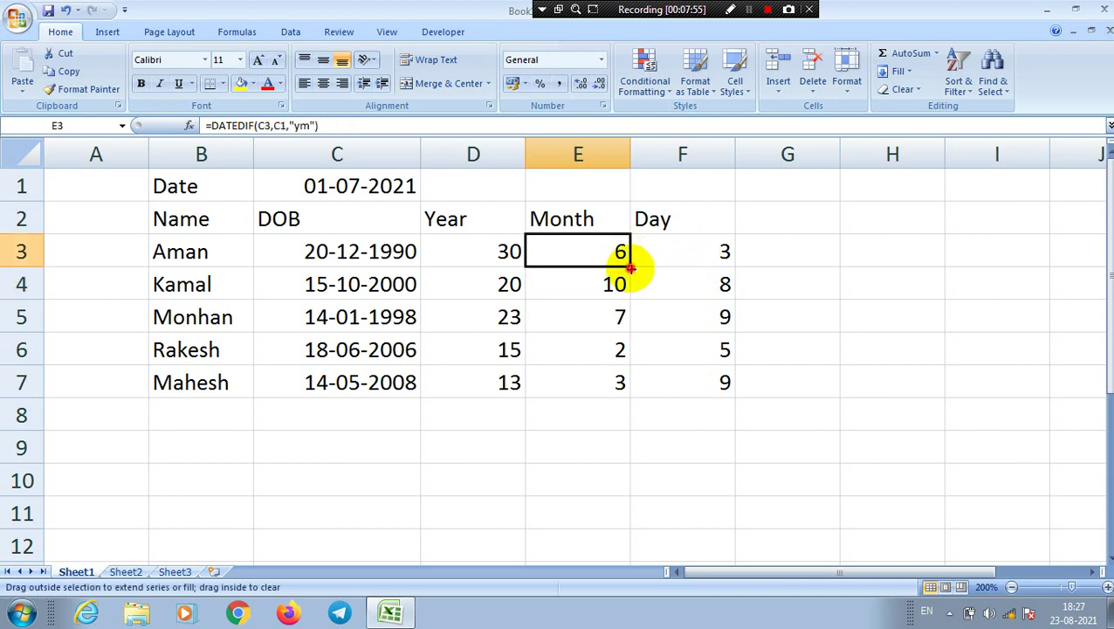
Inspect the Month formulas in E3 and E4, finding E4 references C2.
click(571, 421)
click(591, 250)
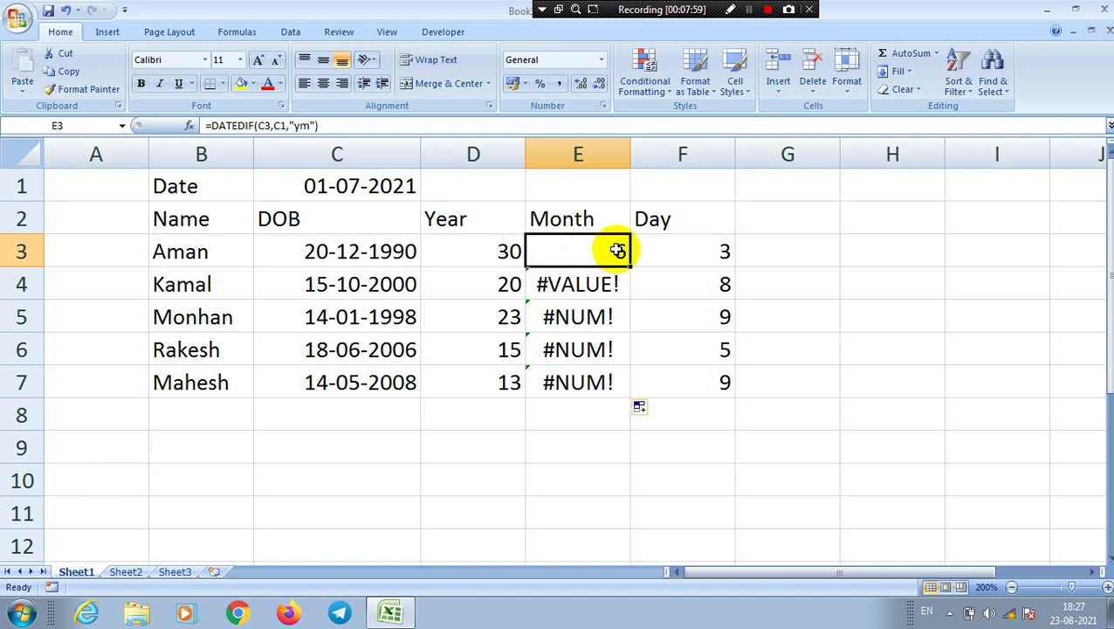
double_click(613, 250)
key(Return)
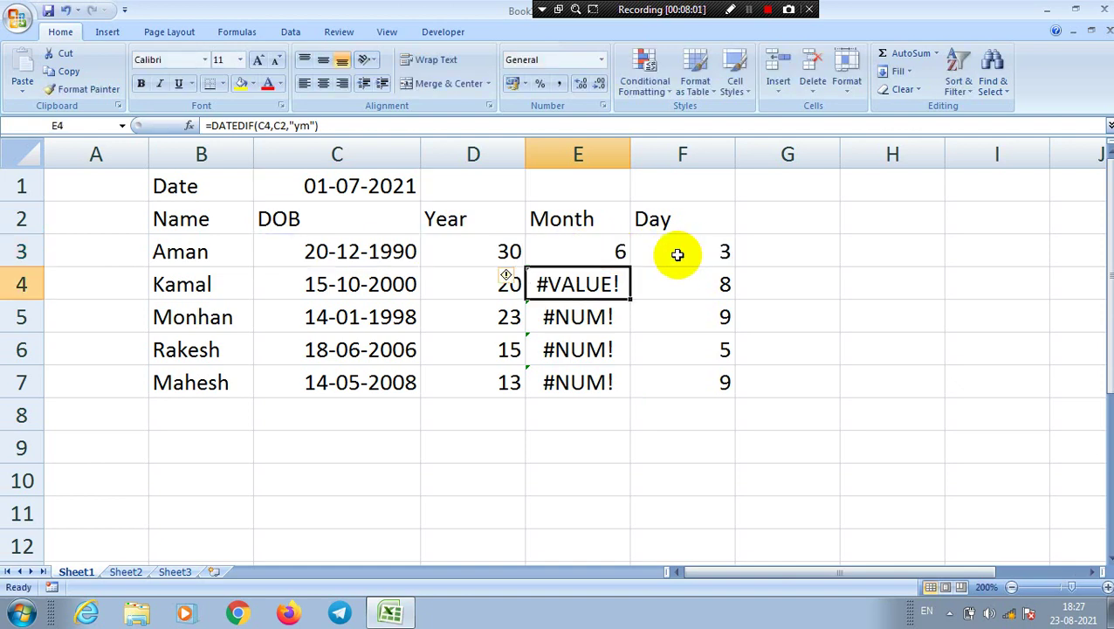
double_click(610, 283)
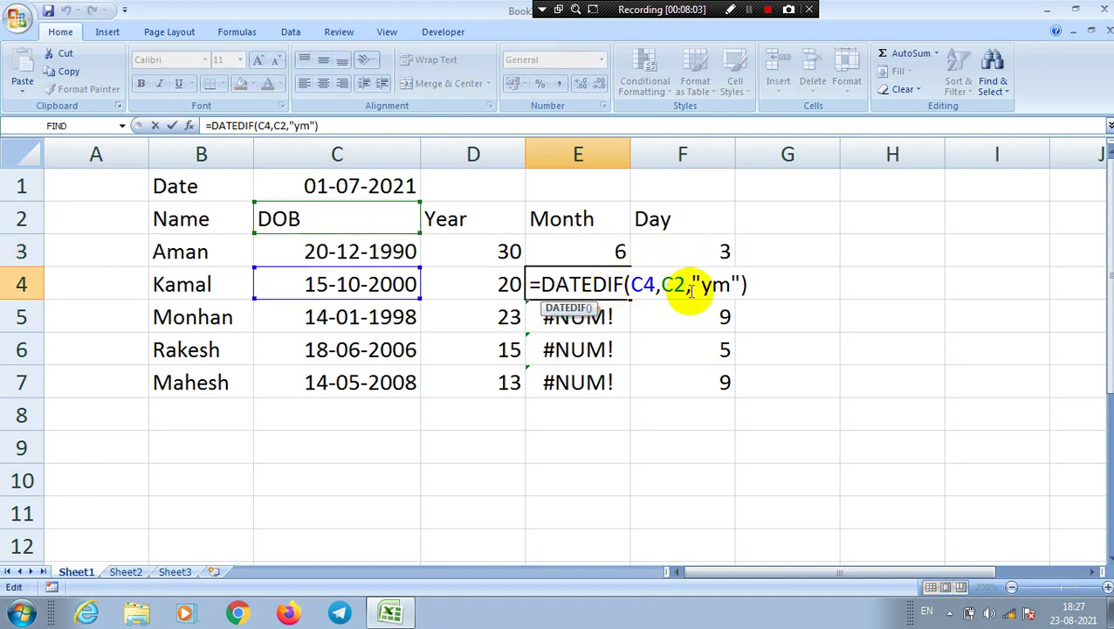
key(Return)
Change E3's formula to =DATEDIF(C3,$C$1,"ym") using F4 on the C1 reference.
double_click(620, 251)
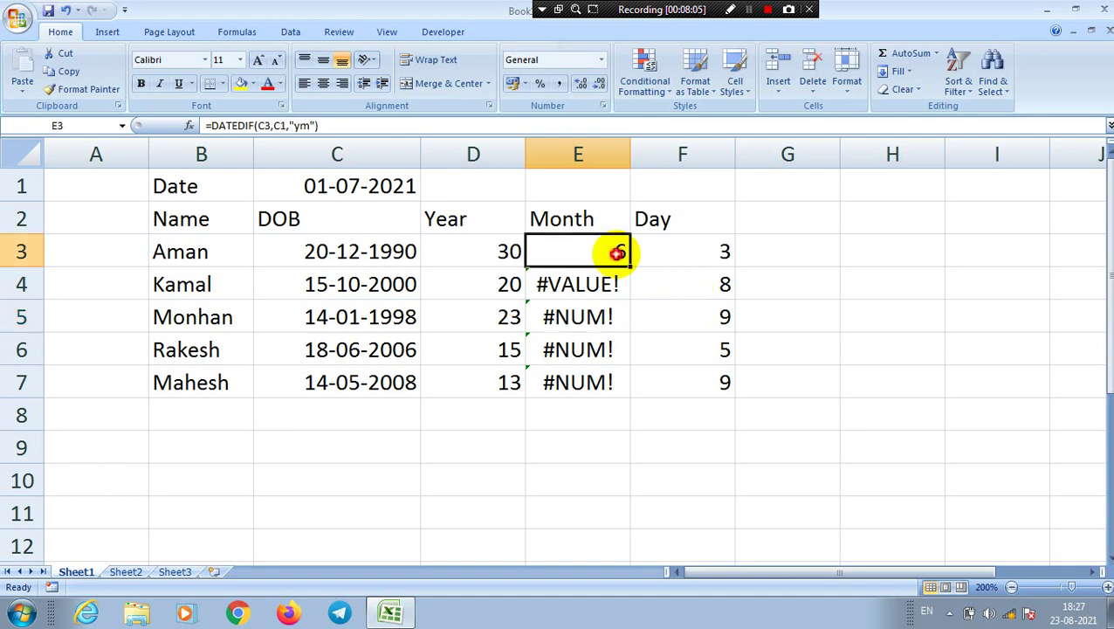
click(673, 253)
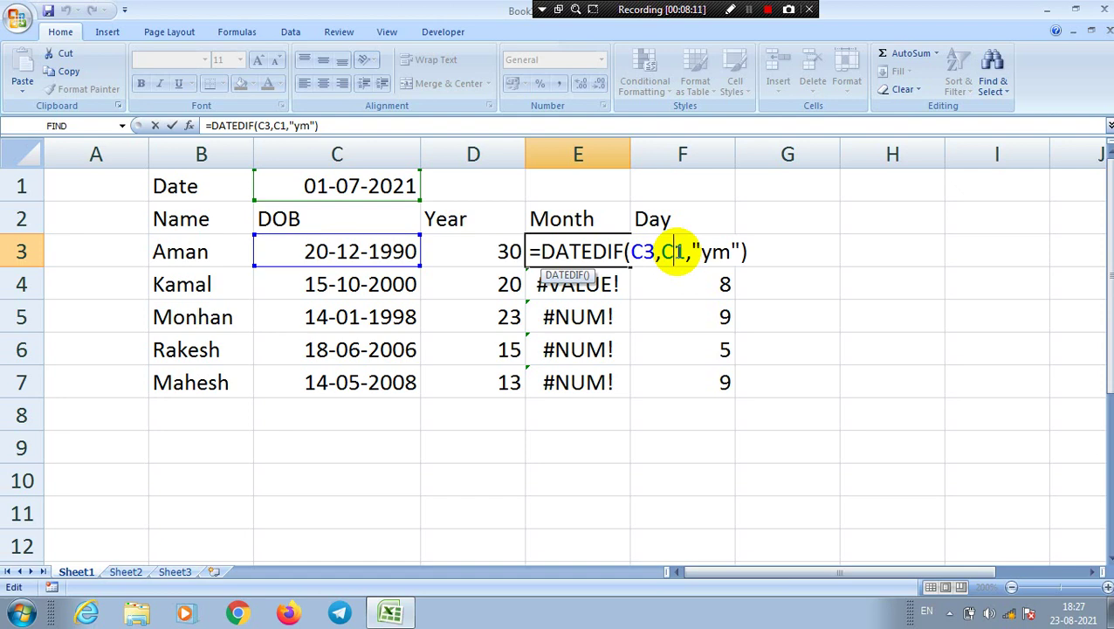
key(F4)
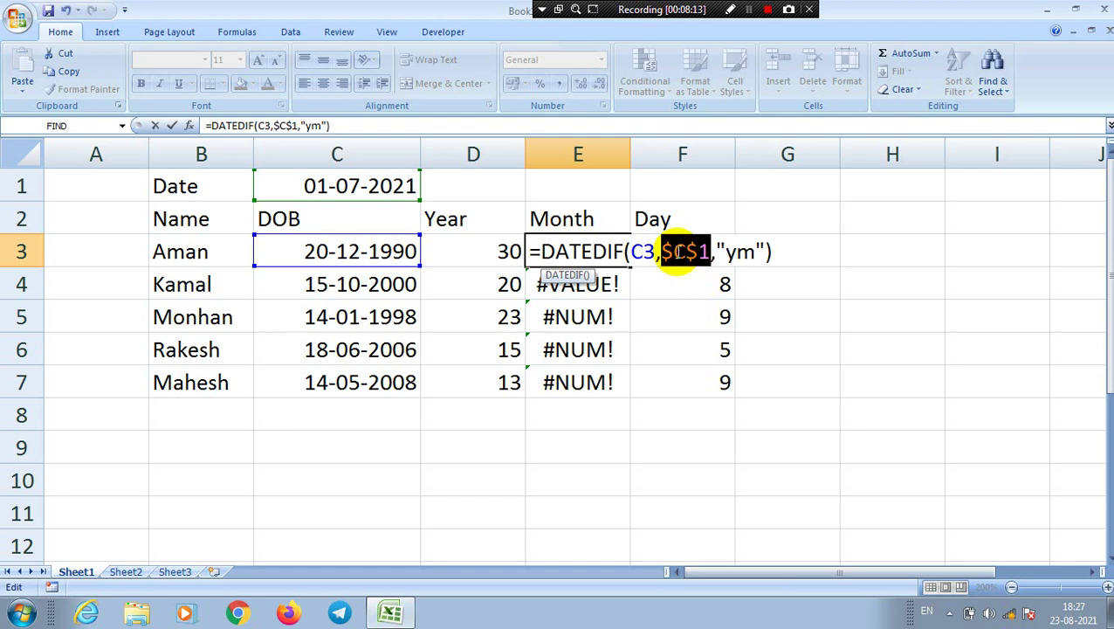
click(688, 253)
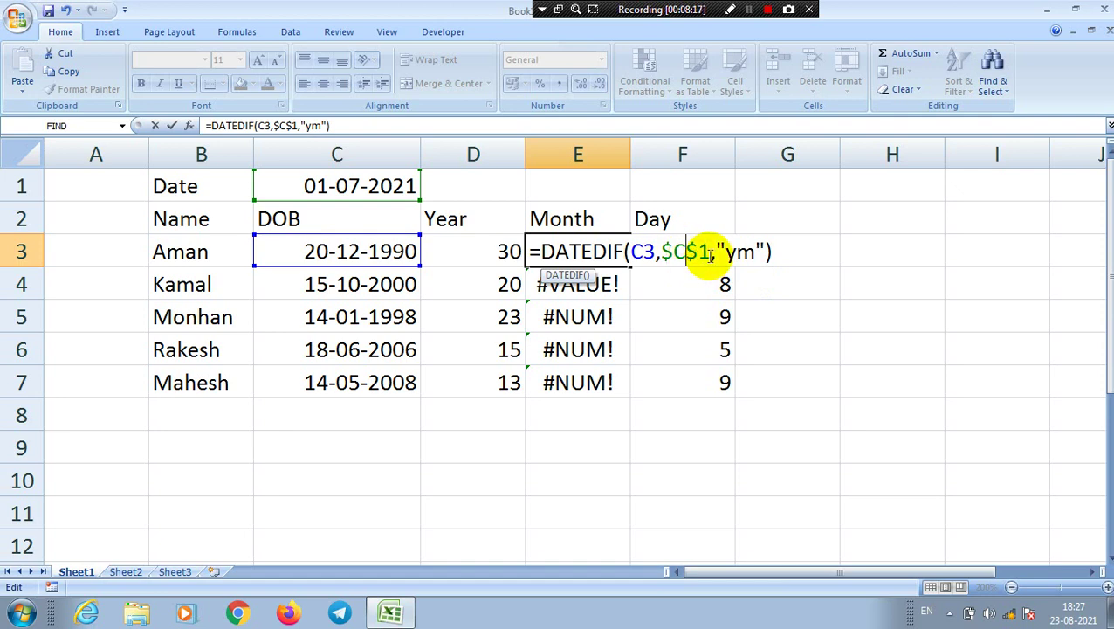
key(Return)
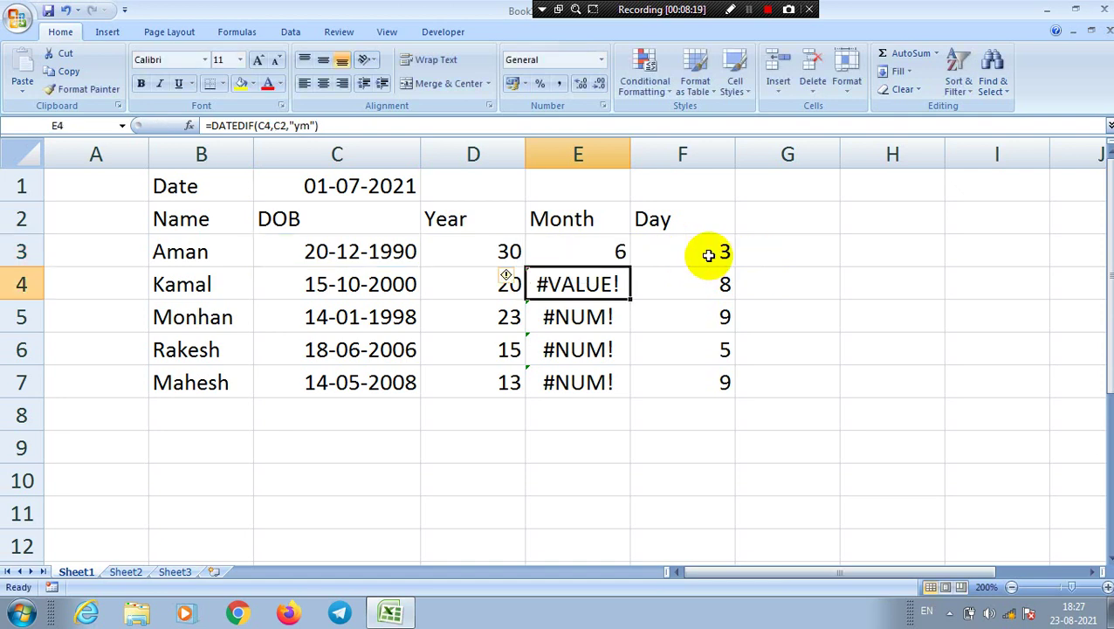
click(615, 246)
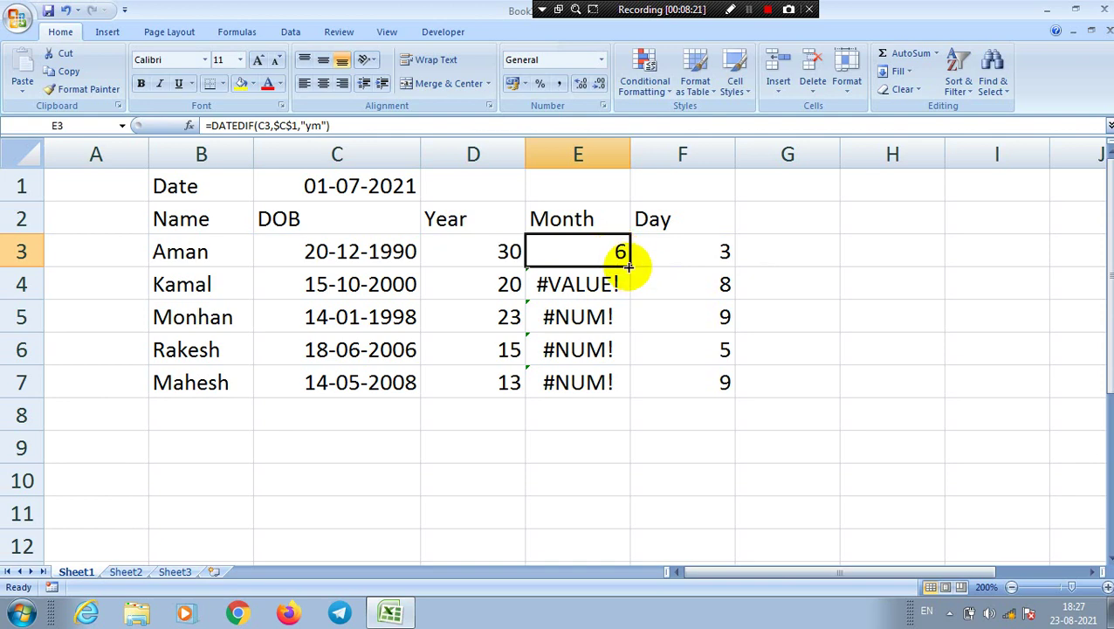
Fill E3's $C$1 Month formula down to E7 and verify E4:E7 show 8, 5, 0 and 1.
drag(629, 267, 628, 386)
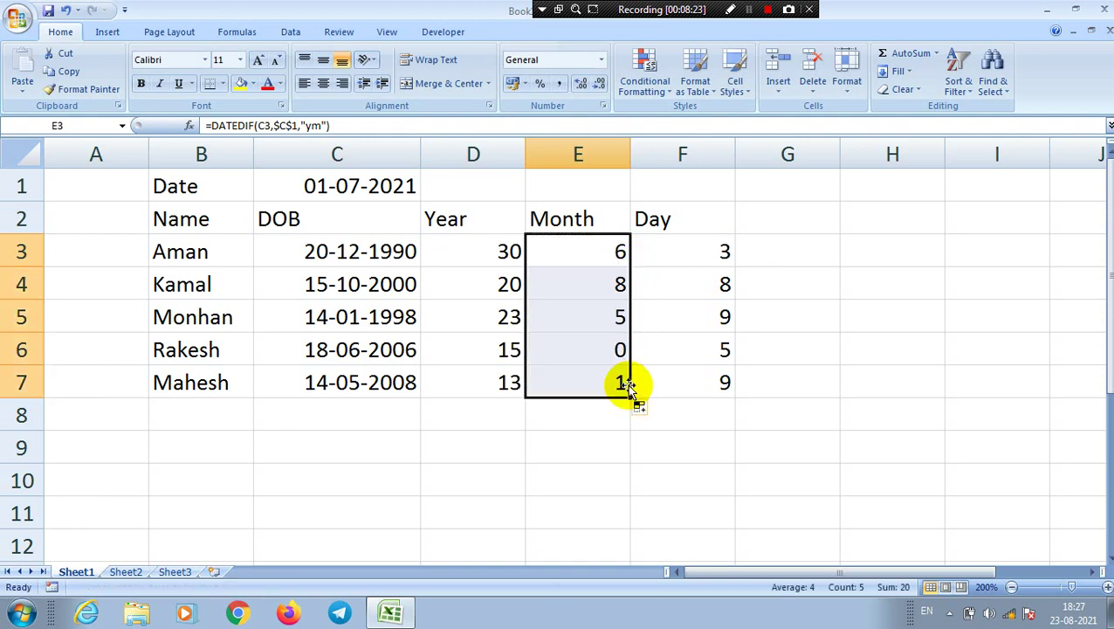
click(659, 405)
double_click(602, 284)
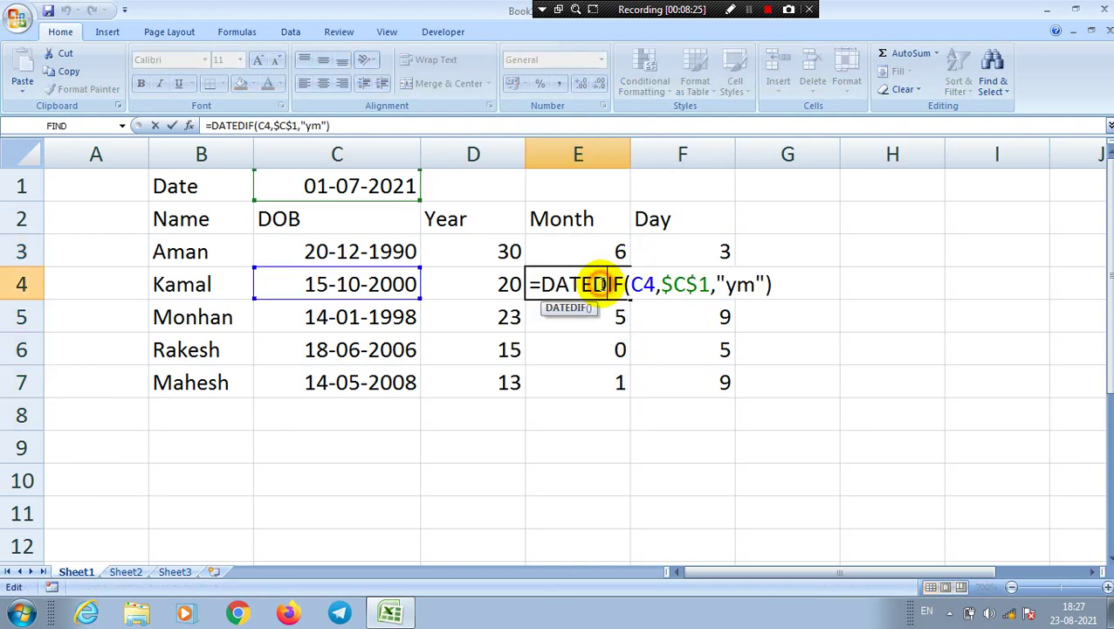
key(Return)
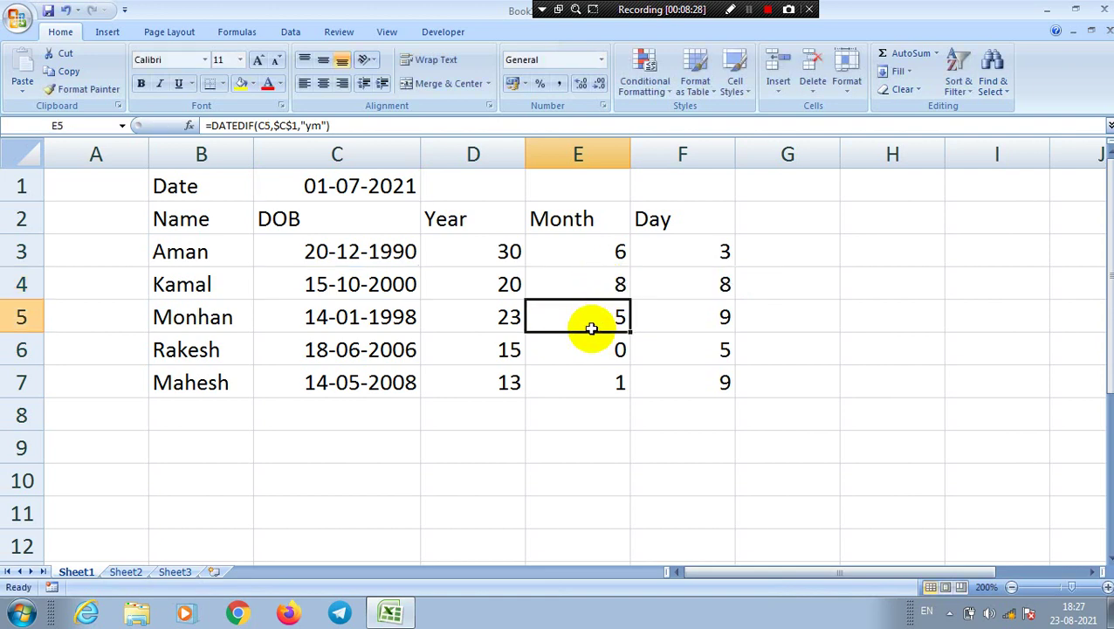
double_click(589, 323)
key(Return)
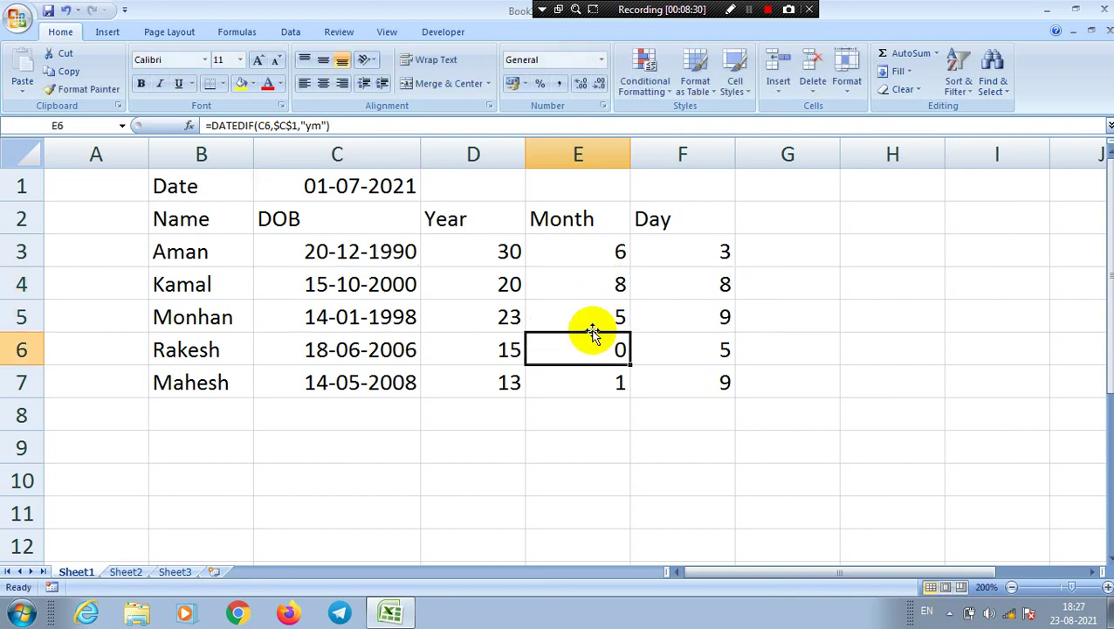
double_click(590, 354)
key(Return)
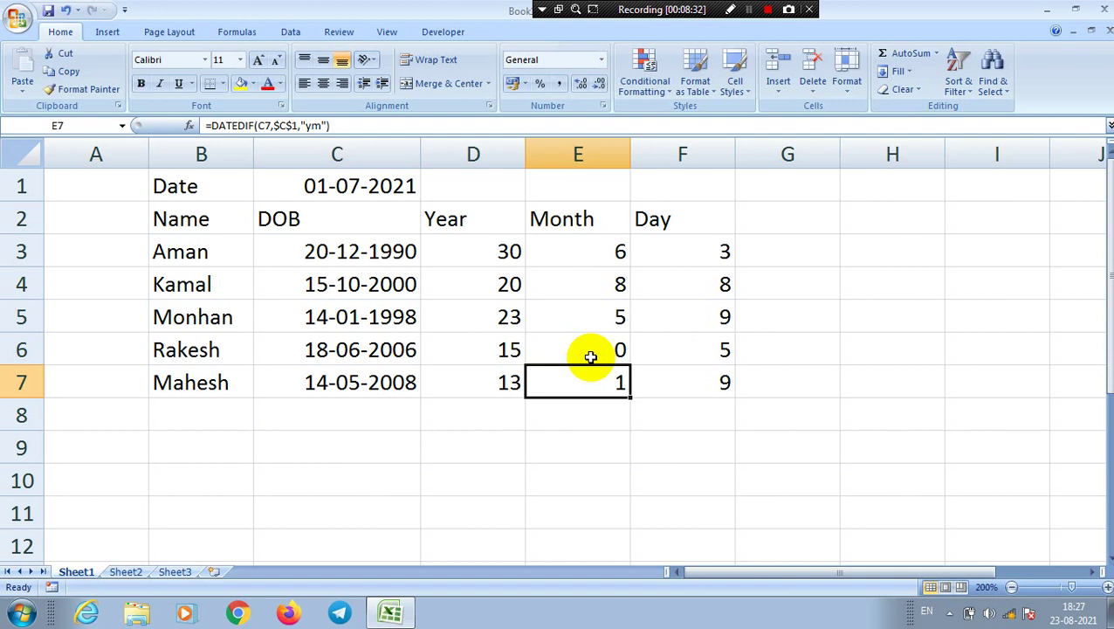
double_click(598, 391)
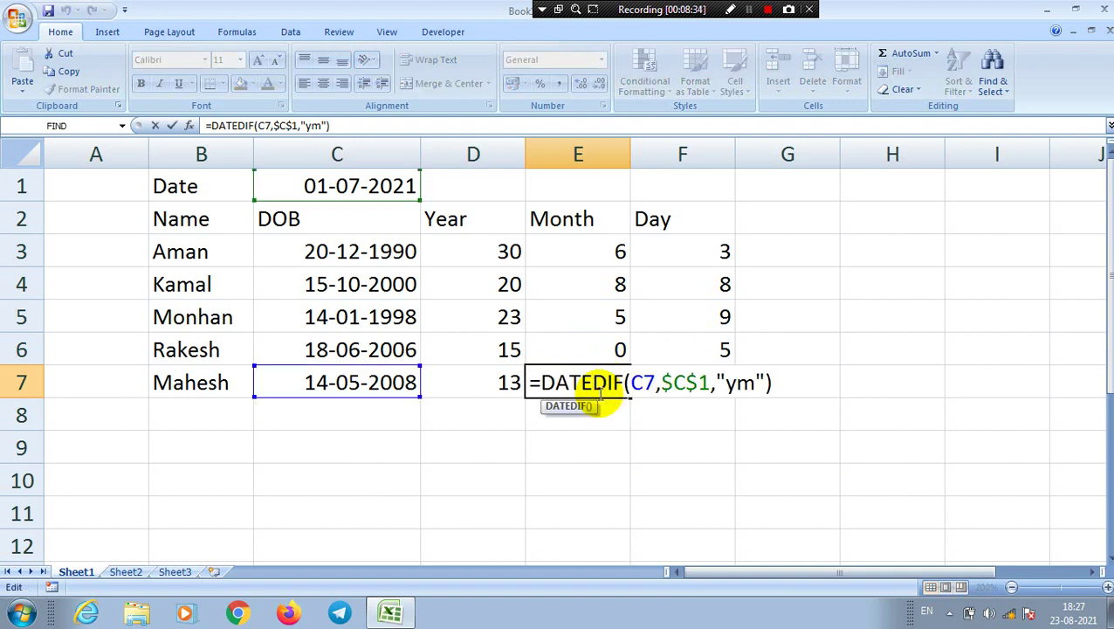
key(Return)
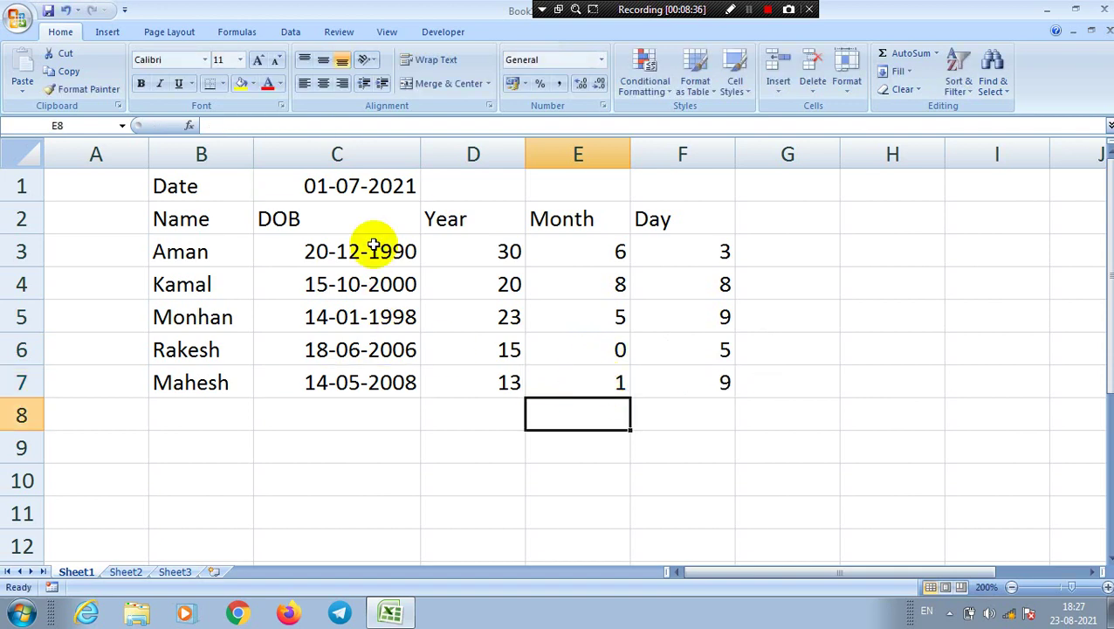